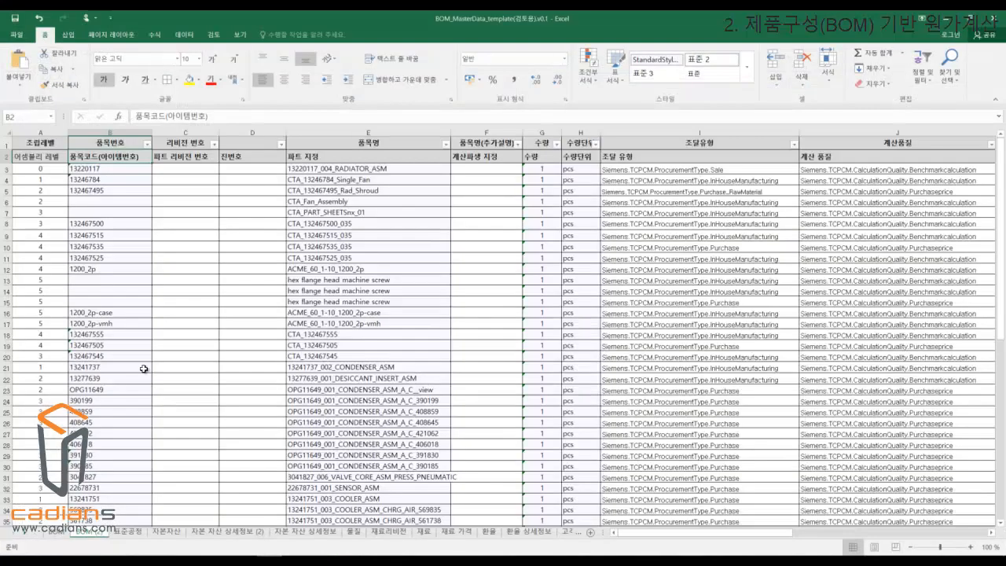
Examine the BOM sheet's columns, from assembly level and part number through procurement type and calculation quality.
drag(33, 149, 809, 310)
click(821, 259)
click(717, 260)
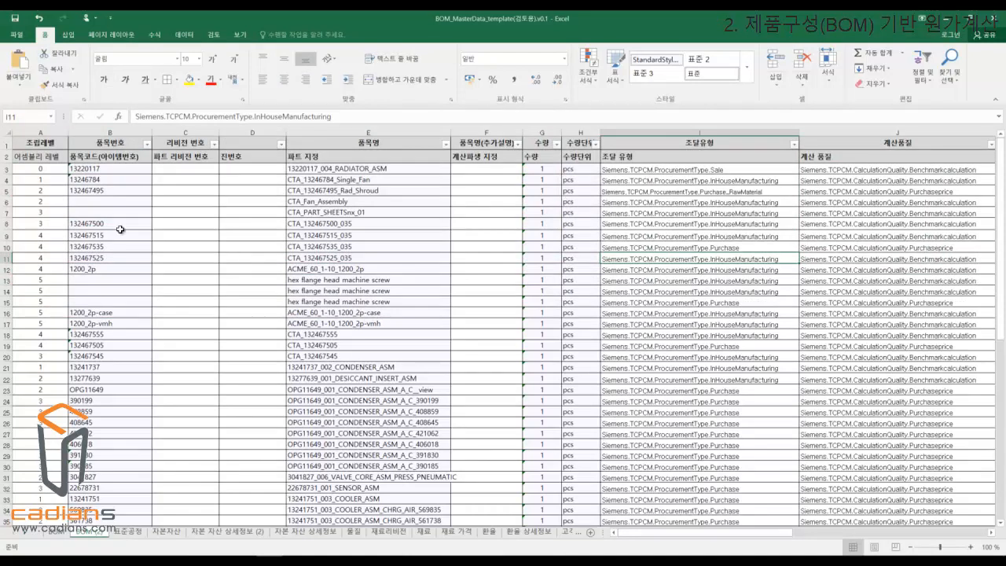
drag(48, 147, 832, 309)
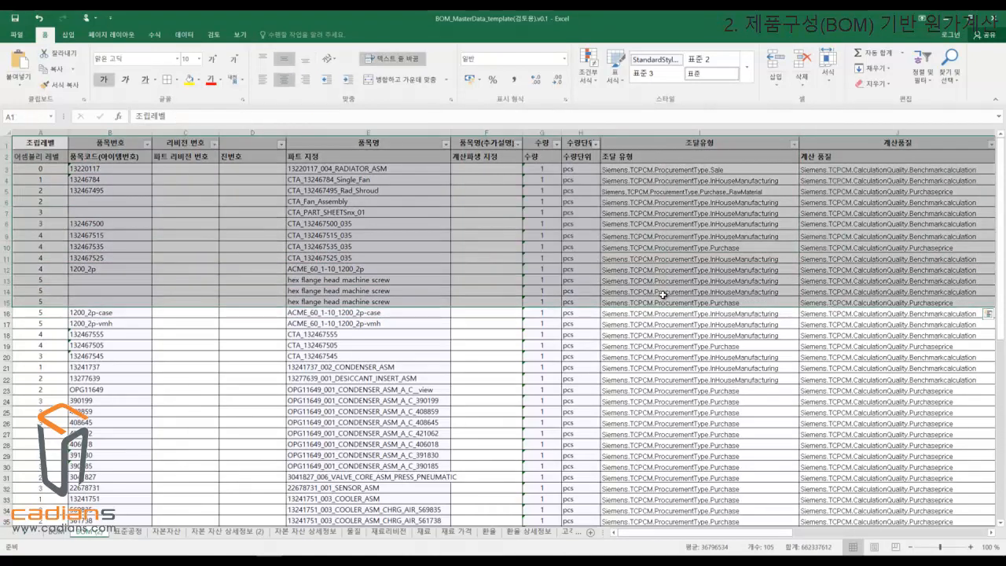
click(581, 281)
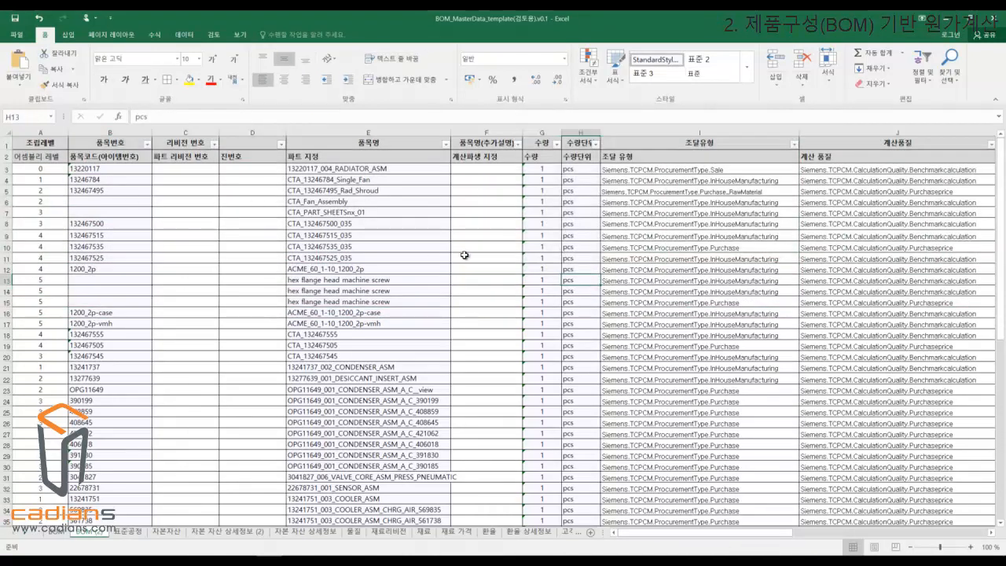
click(423, 280)
Switch to Teamcenter Product Cost Management and create a project named 새 프로젝트2 in the Sample folder.
click(270, 561)
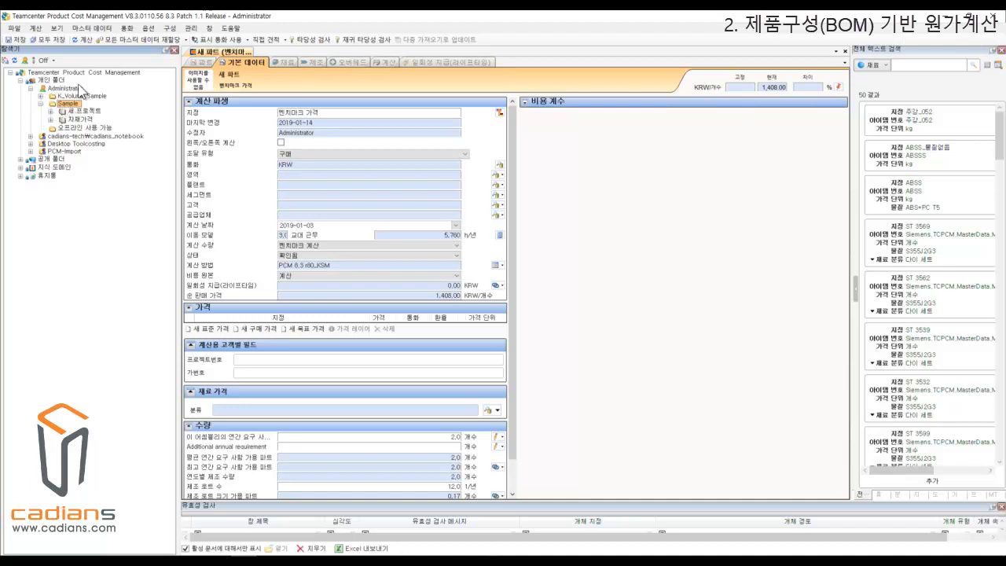
right_click(71, 105)
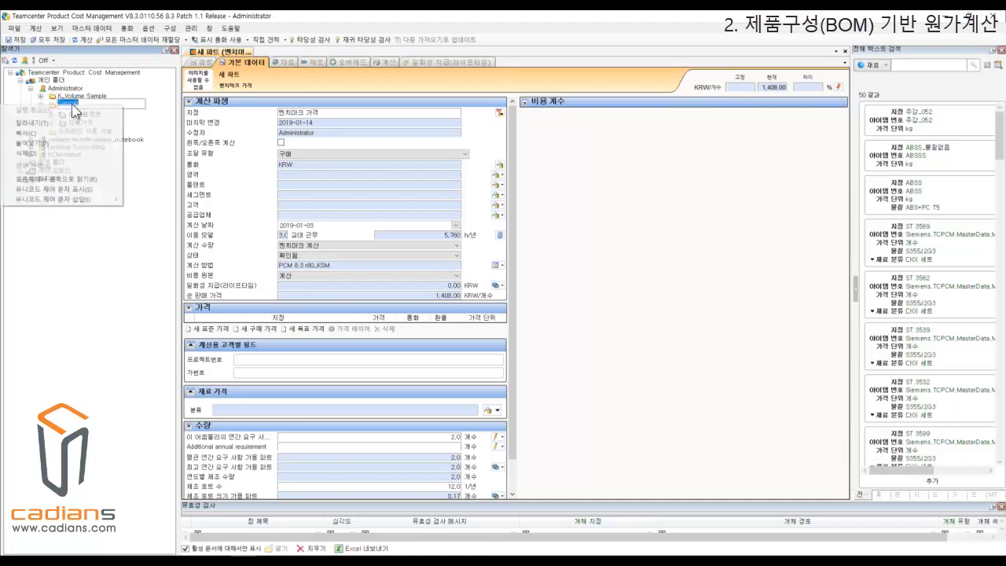
click(80, 210)
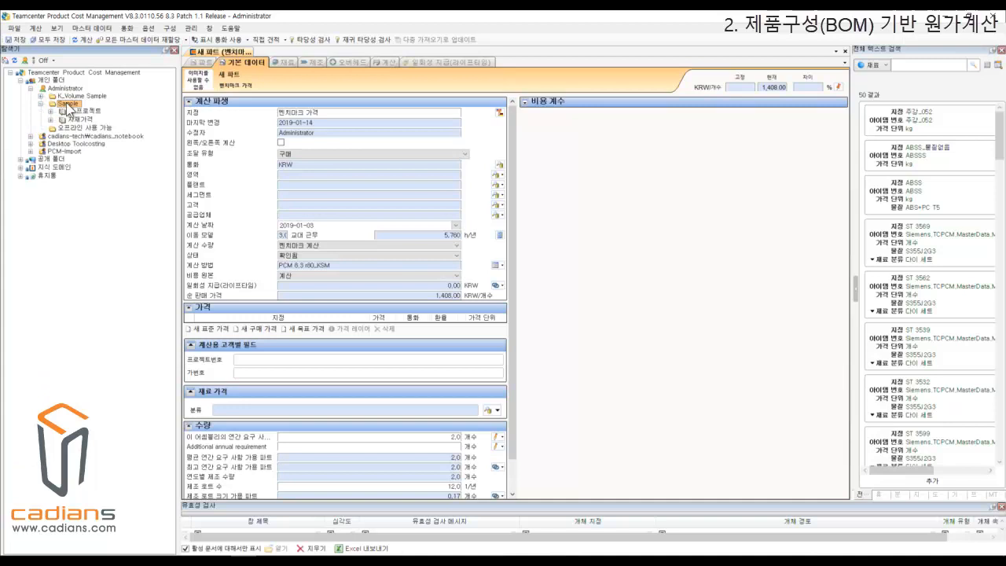
right_click(69, 105)
mouse_move(108, 147)
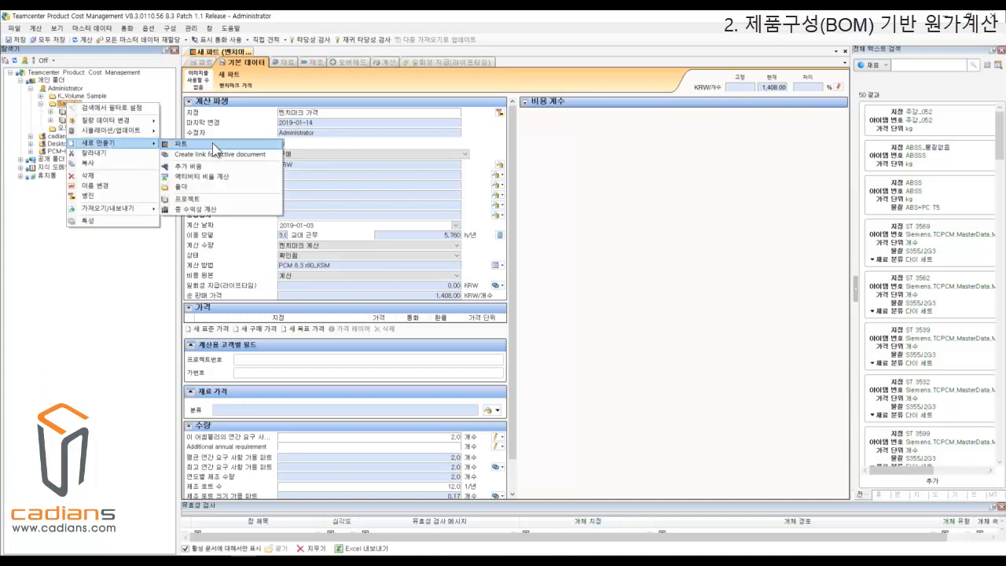
click(187, 200)
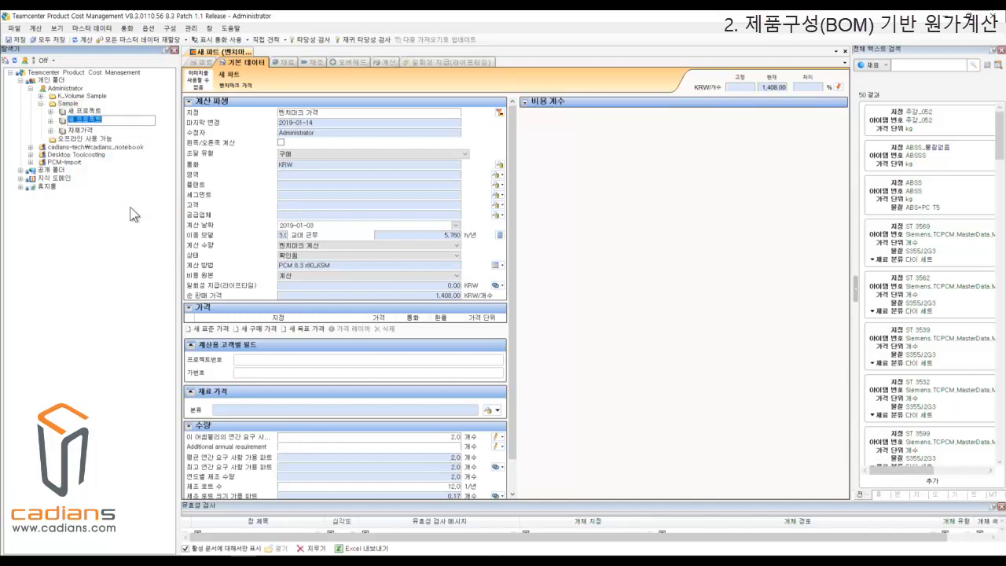
key(End)
text(2)
key(Return)
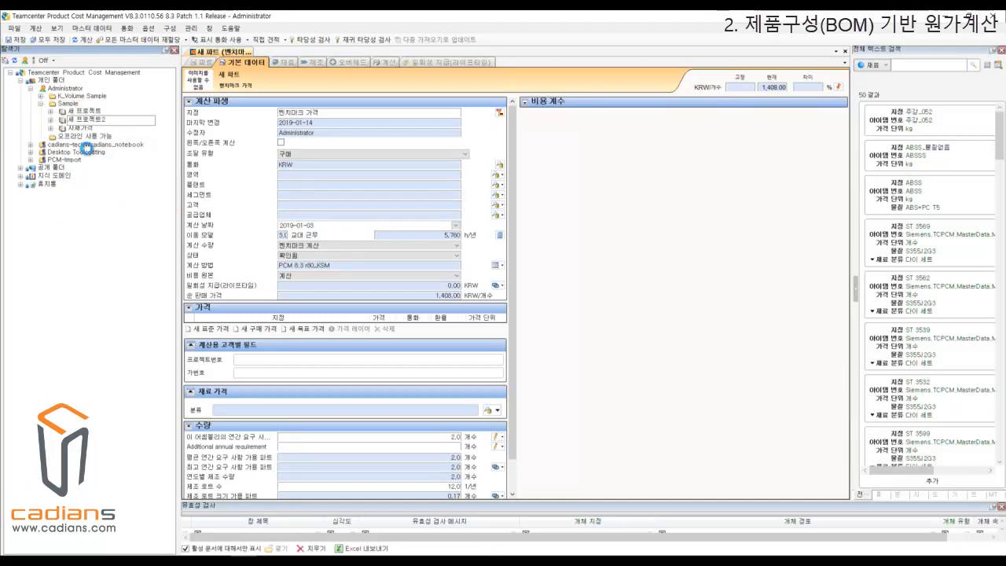
Start a BOM import from a spreadsheet into 새 프로젝트2 using the EBOM configuration.
click(93, 122)
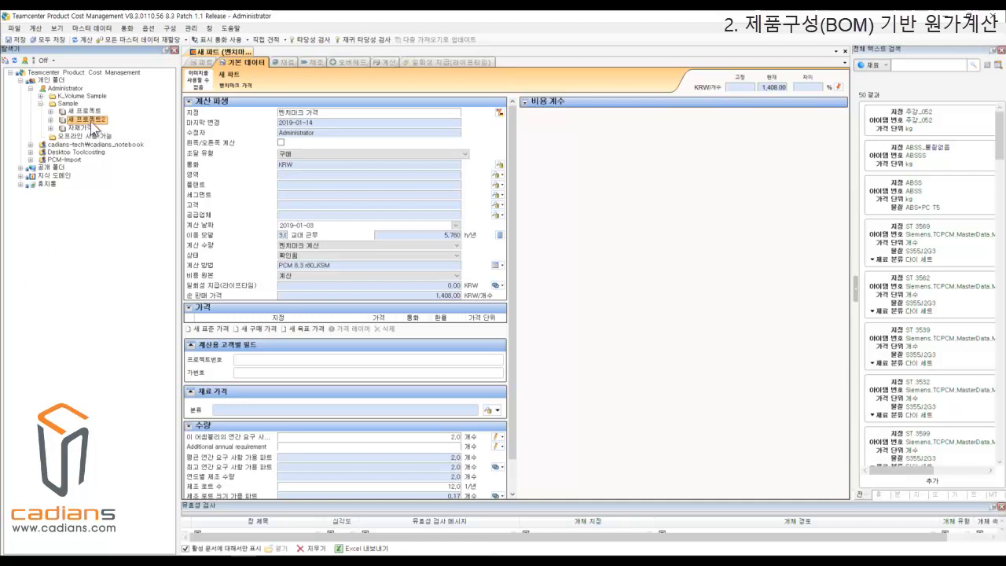
right_click(91, 121)
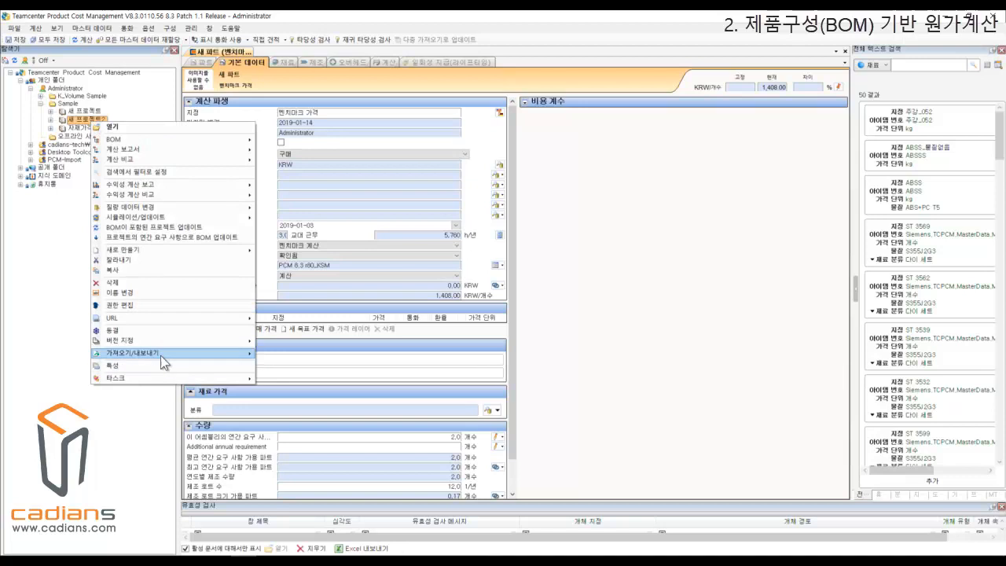
mouse_move(164, 355)
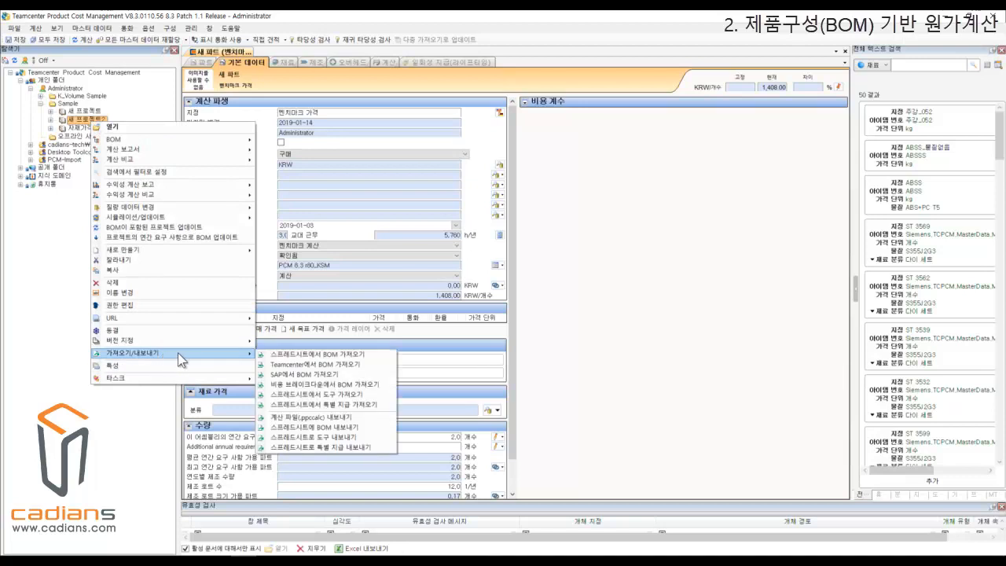
click(355, 359)
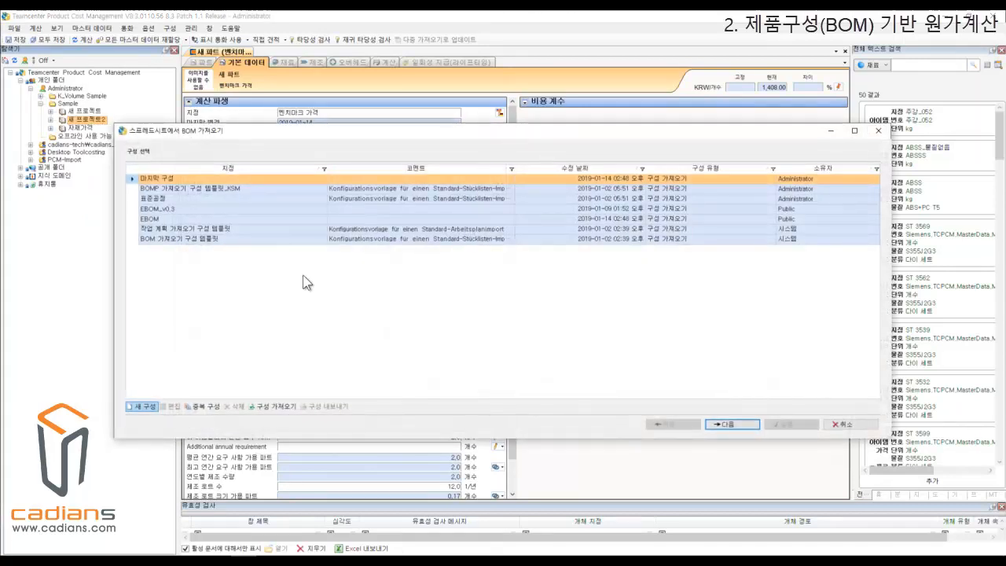
click(193, 219)
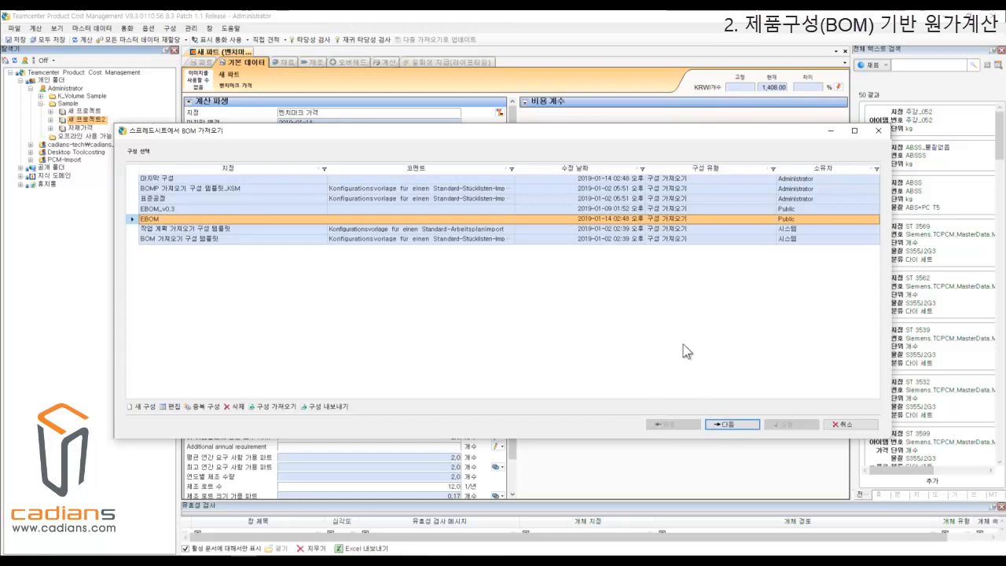
click(745, 425)
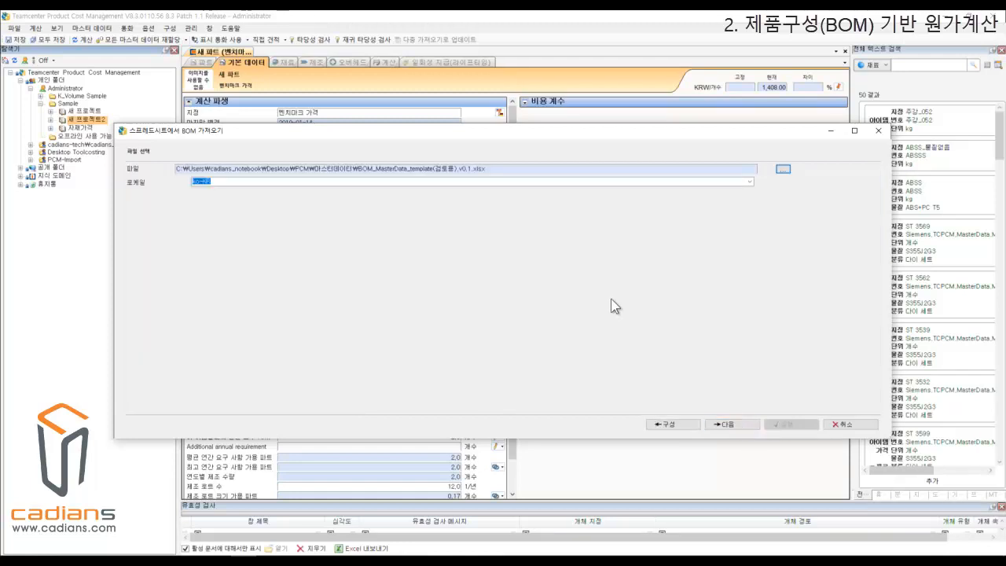
Choose BOM_MasterData_template(검토용).v0.1 as the import file and accept Excel file as the data adapter.
click(784, 169)
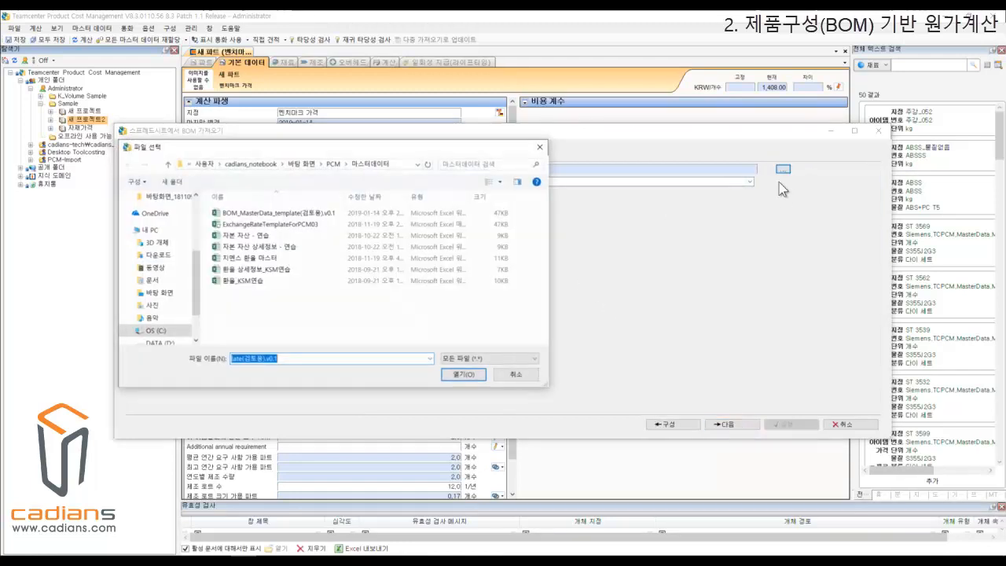
drag(342, 149, 386, 153)
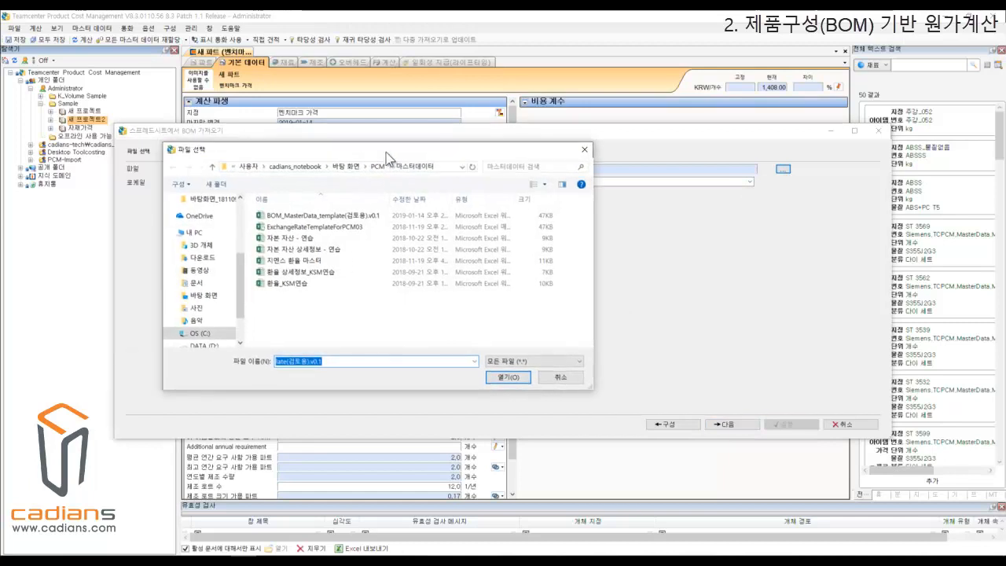
click(338, 228)
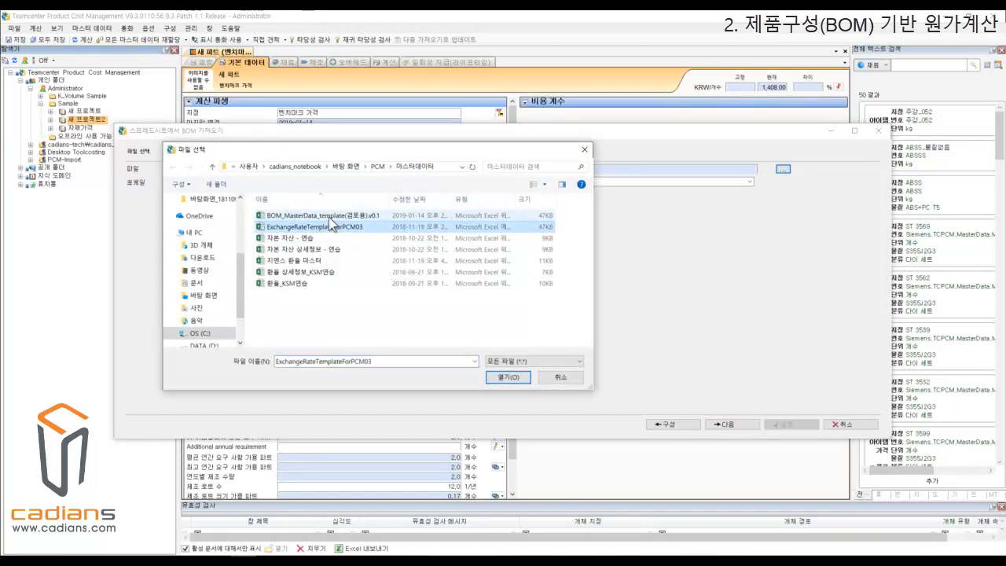
click(338, 215)
click(508, 377)
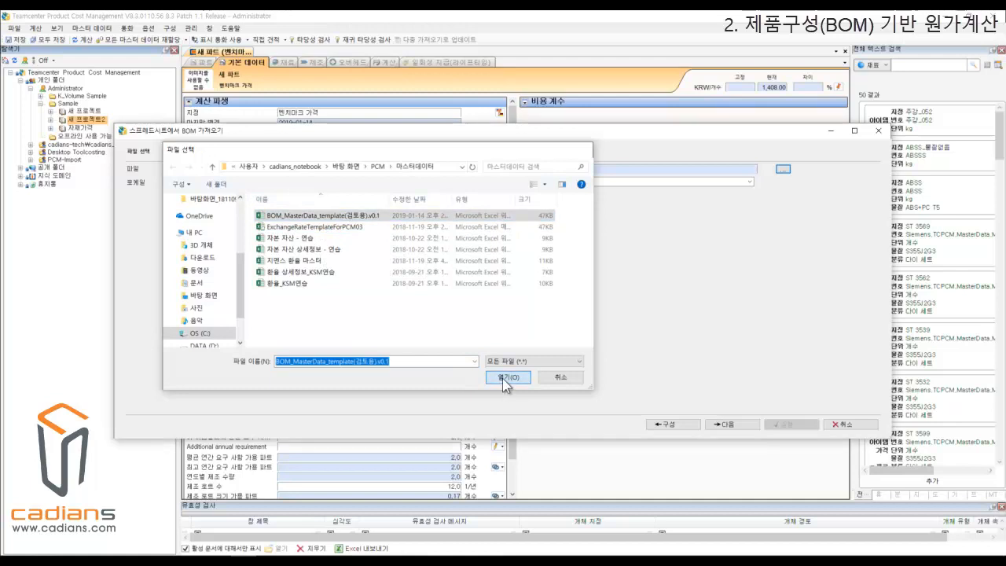
click(727, 425)
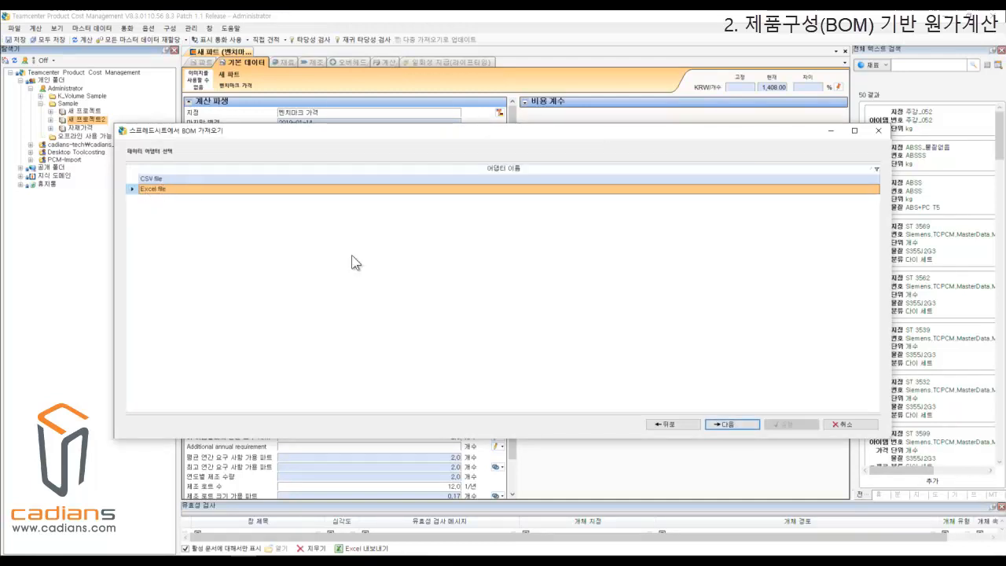
click(731, 426)
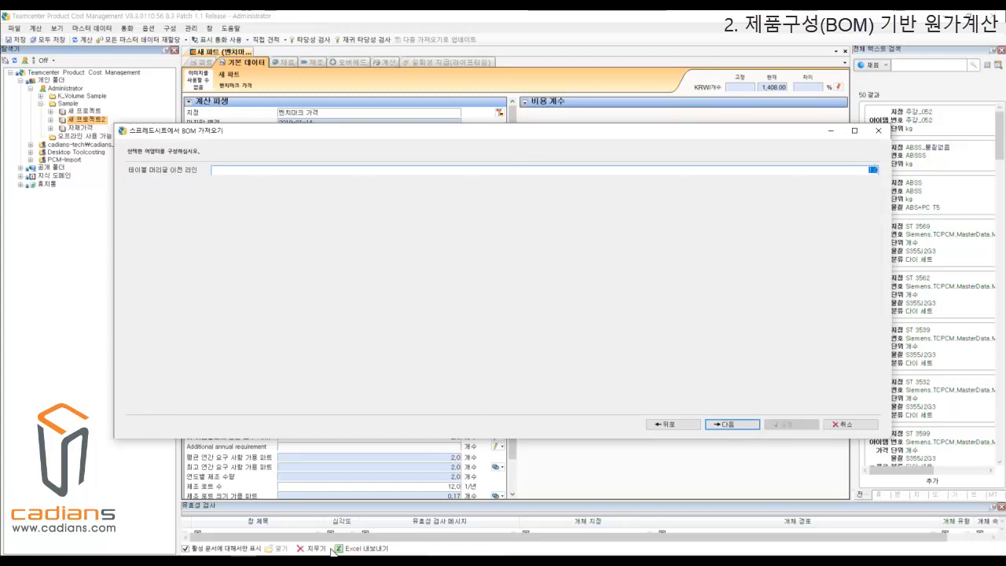
Switch to Excel and examine the BOM sheet's two header rows to check which line precedes the table header.
click(317, 560)
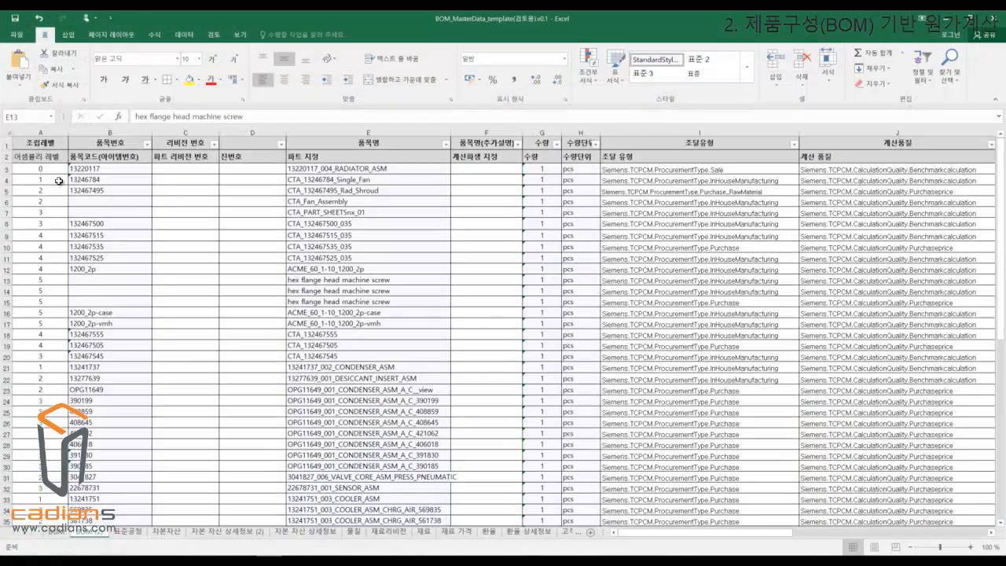
click(43, 143)
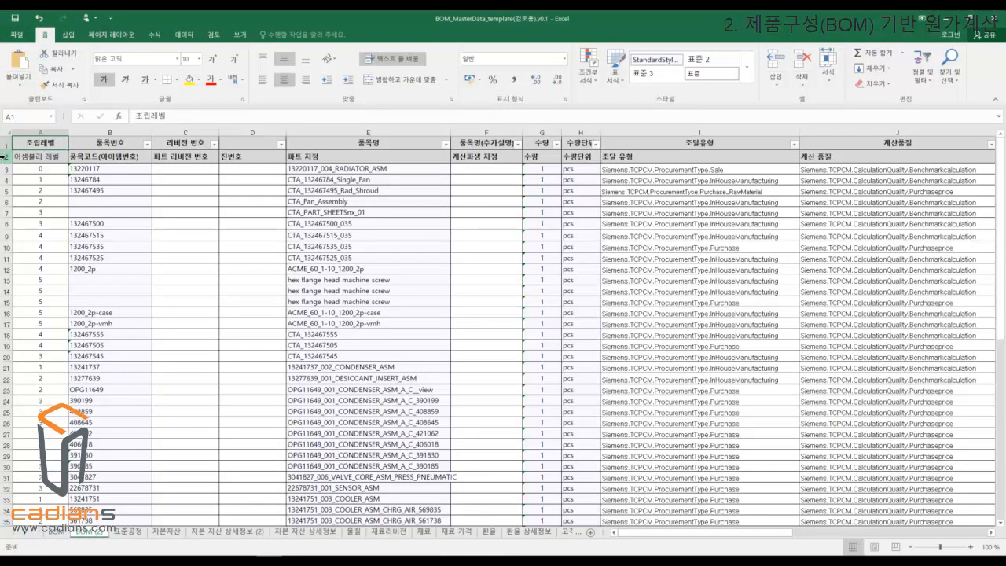
drag(34, 160, 805, 155)
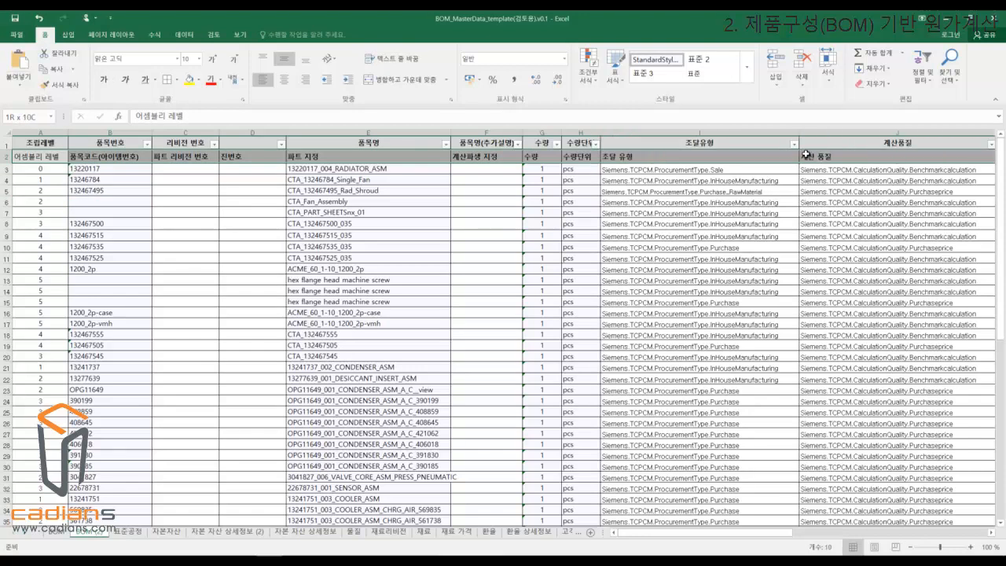
click(119, 182)
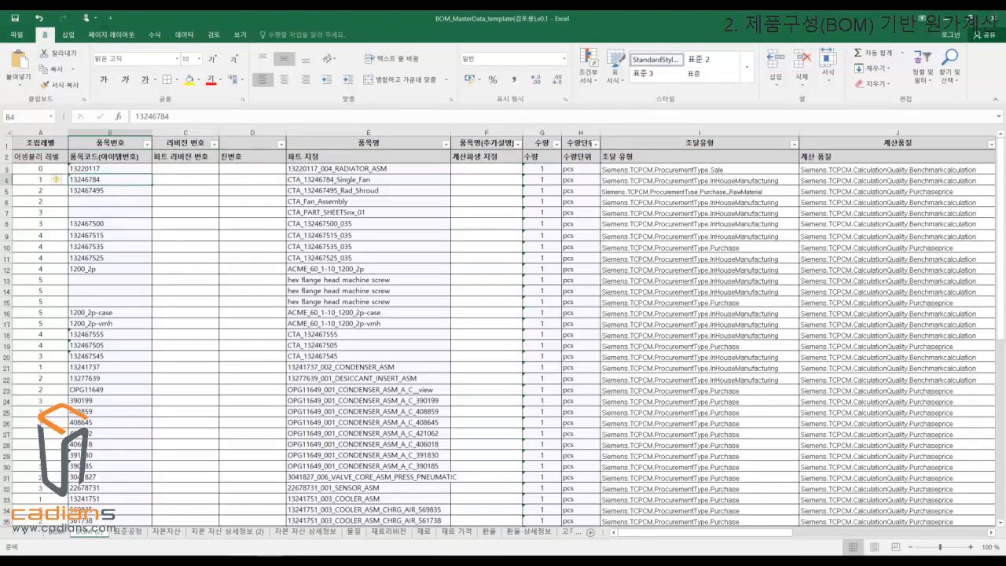
Return to the Teamcenter import, accept the lines-before-header setting, and use the BOM (2) table without conversion rules.
click(258, 561)
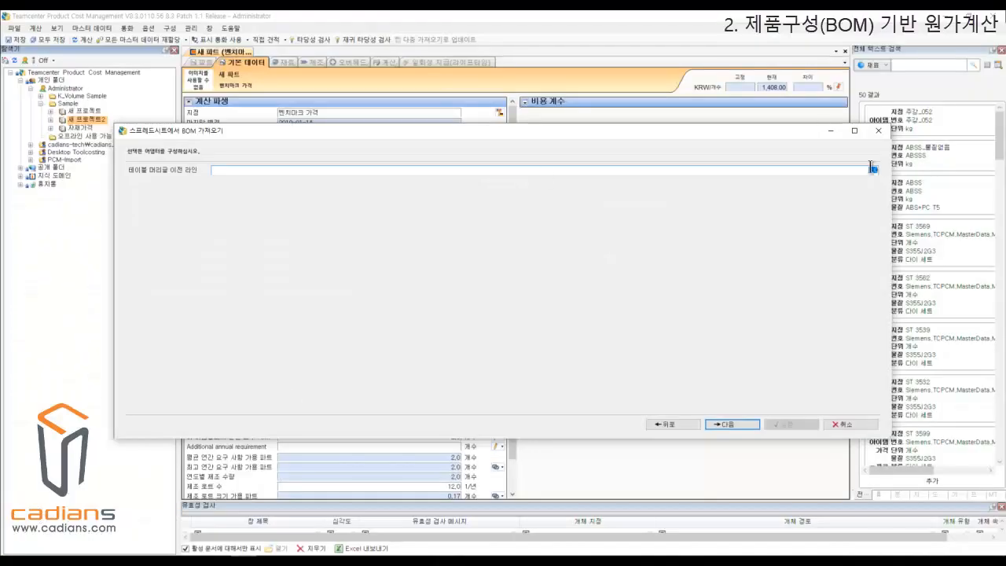
click(744, 423)
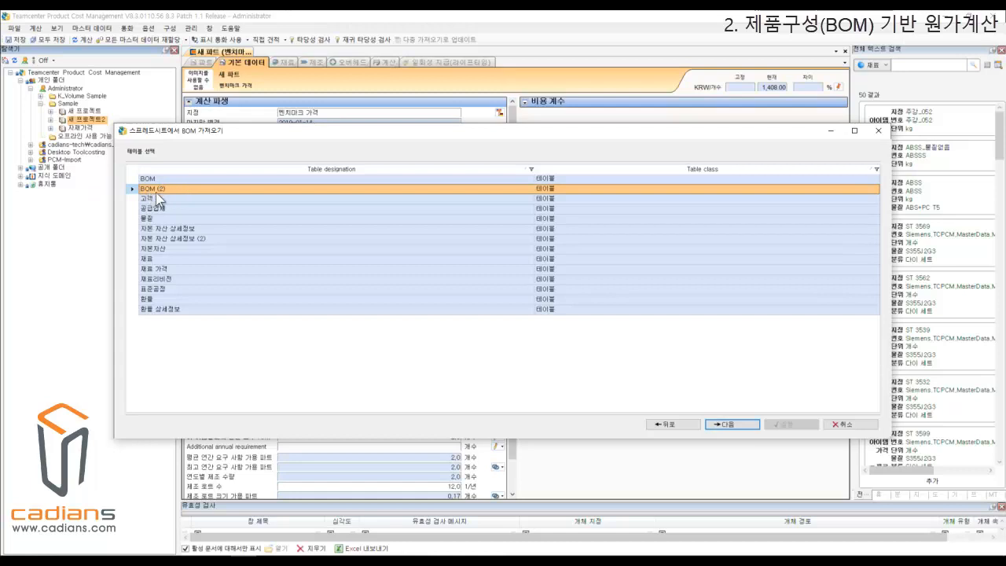
click(743, 423)
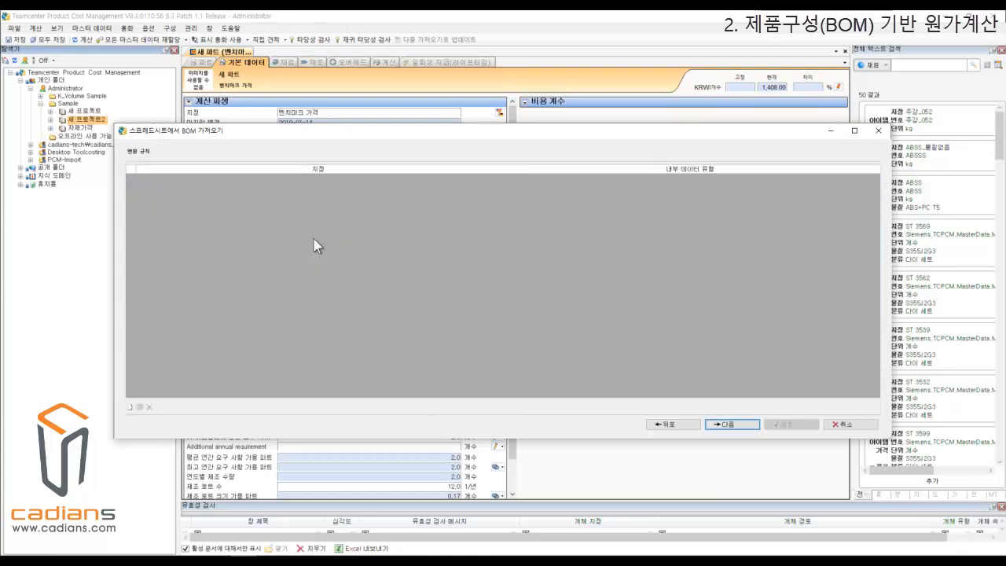
click(743, 422)
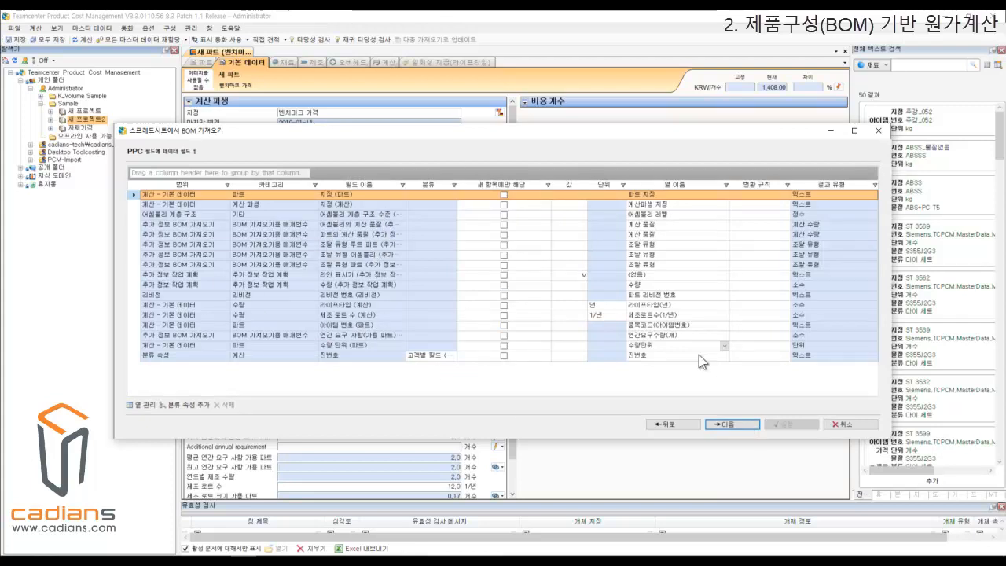
Accept the field mapping and additional import options, keeping the update mode at no update of existing data (기존 데이터의 업데이트 없음).
click(737, 427)
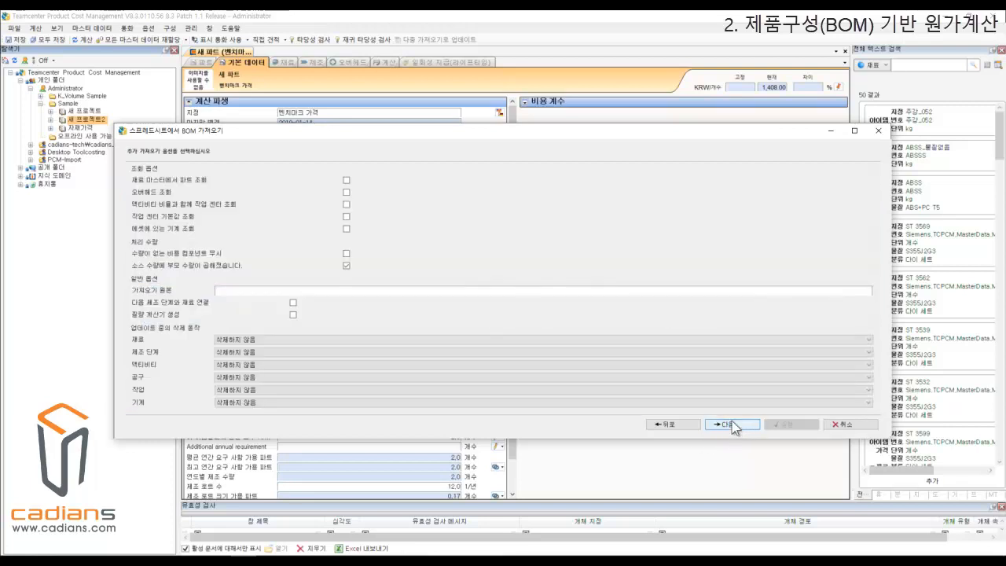
click(737, 427)
click(738, 427)
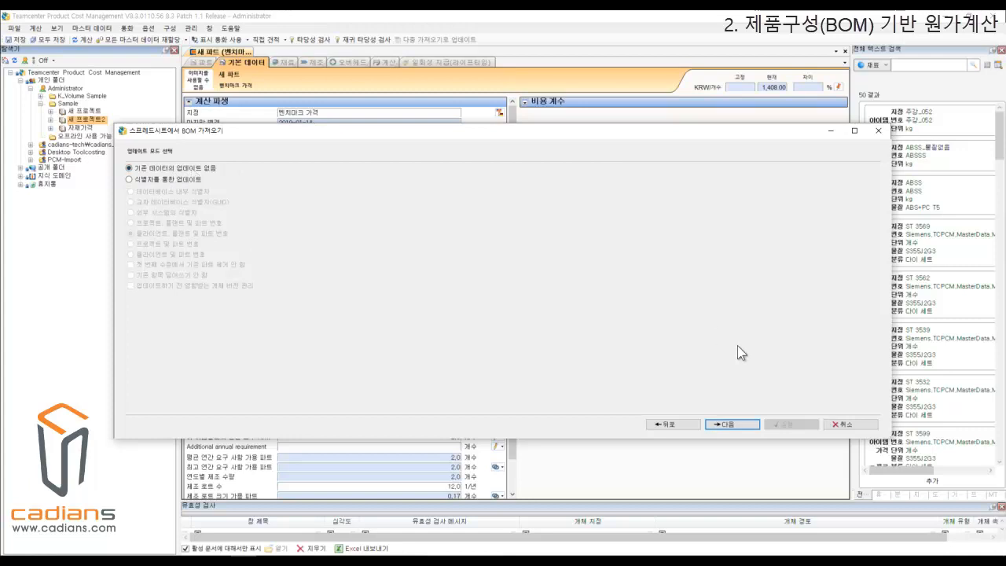
click(728, 425)
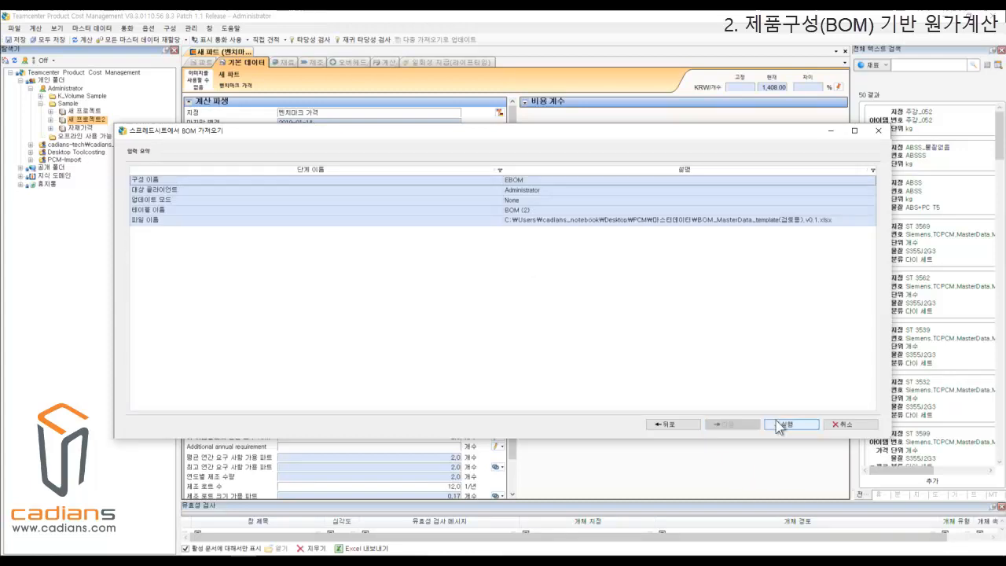
Run the BOM import without saving the configuration and close the import wizard.
click(789, 424)
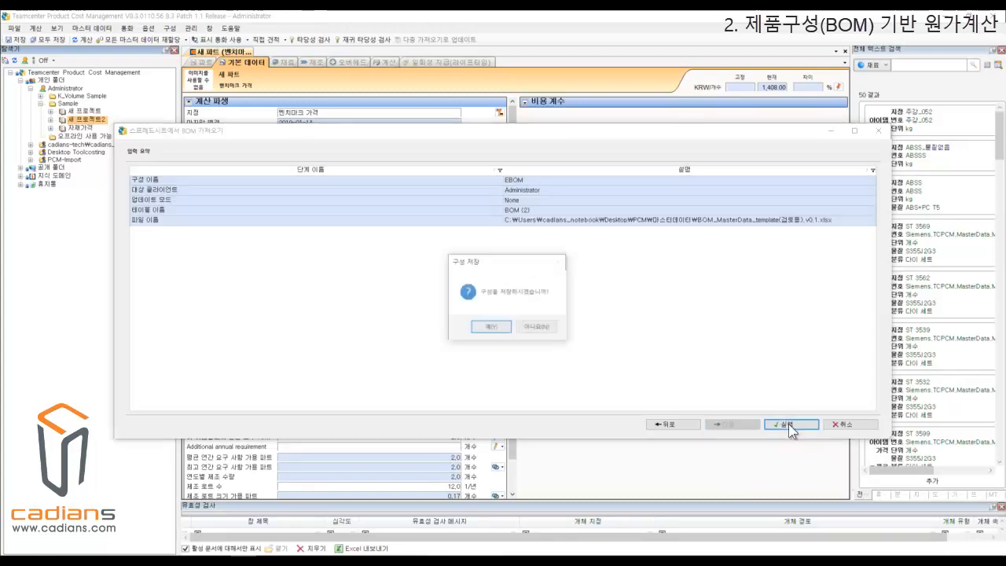
click(538, 327)
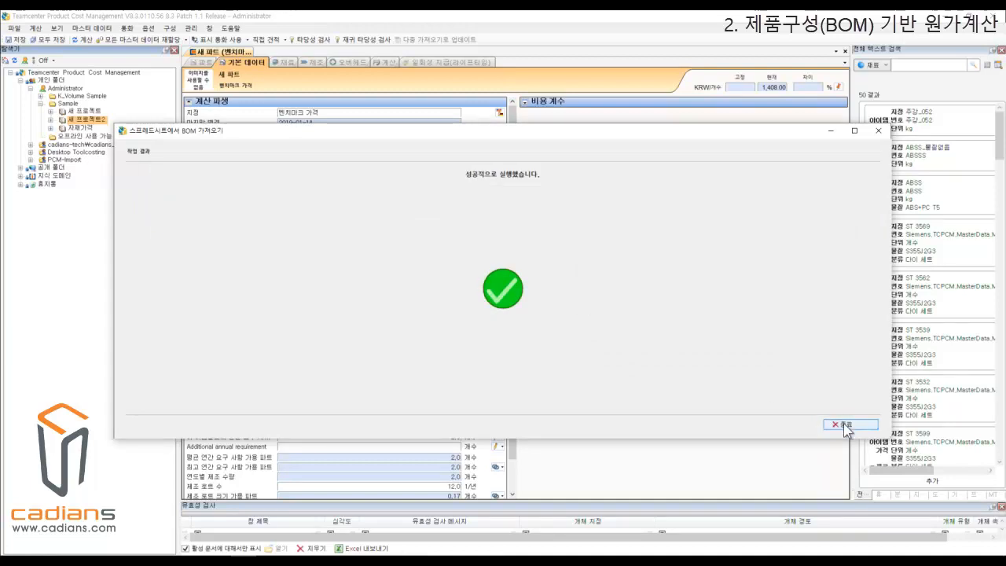
click(844, 425)
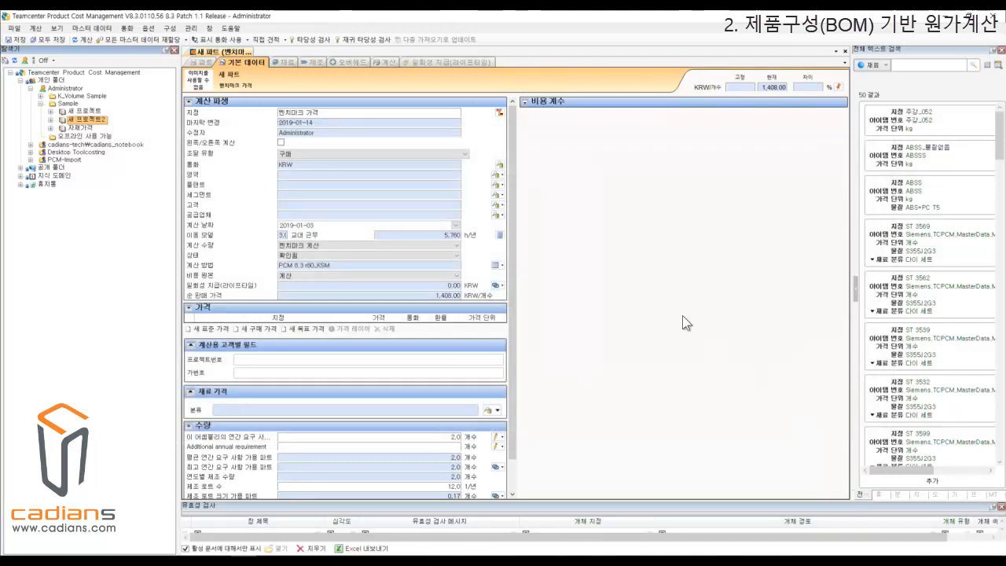
Expand 새 프로젝트2 down through the imported RADIATOR part and its CTA_13246784_Single_Fan assembly to show the subcomponents.
click(51, 120)
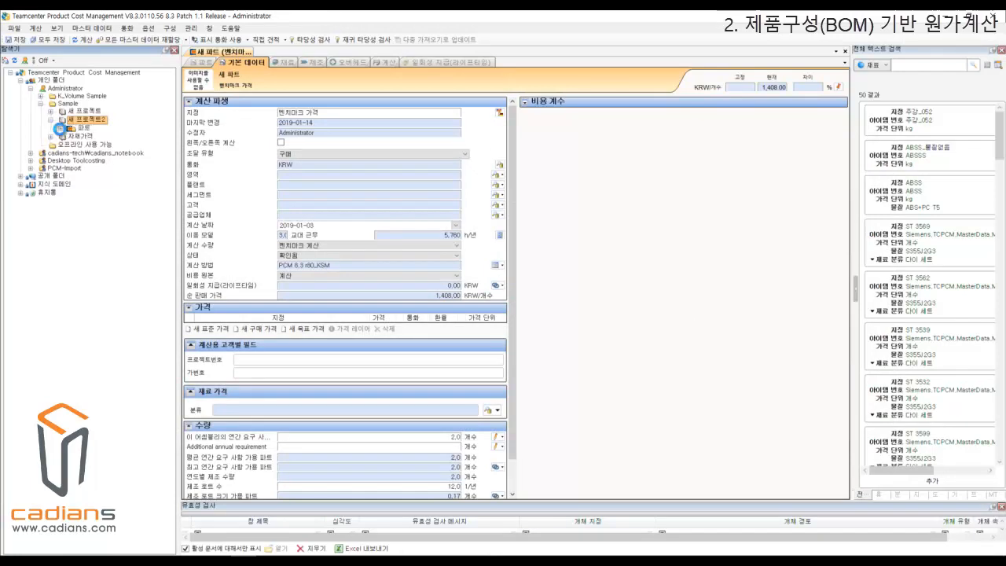
click(70, 136)
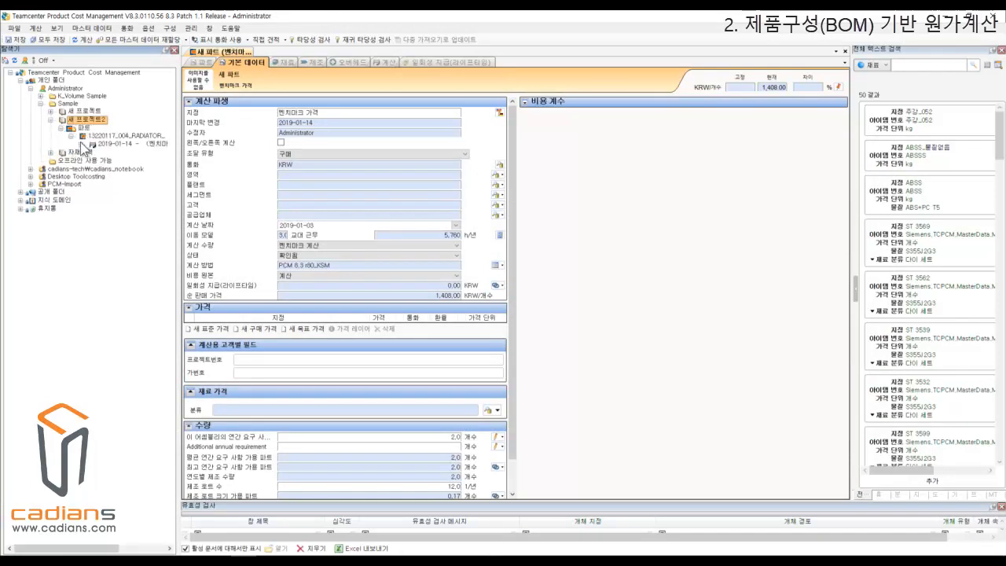
click(81, 145)
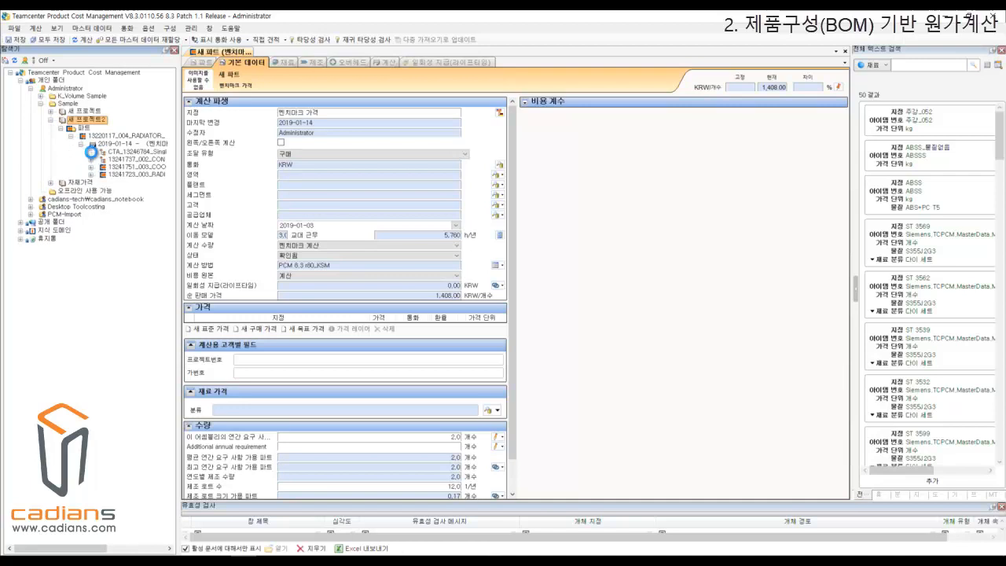
click(91, 152)
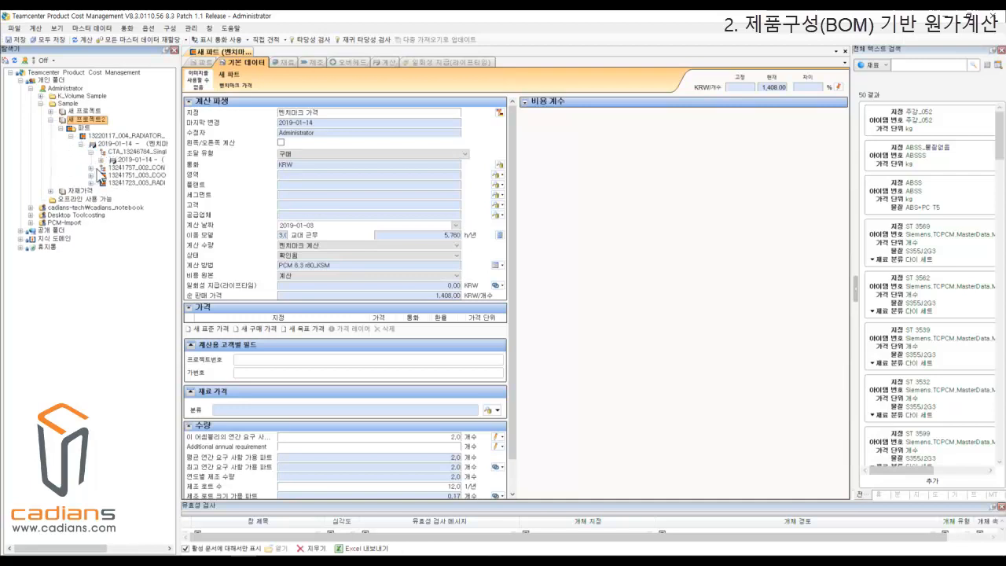
click(100, 161)
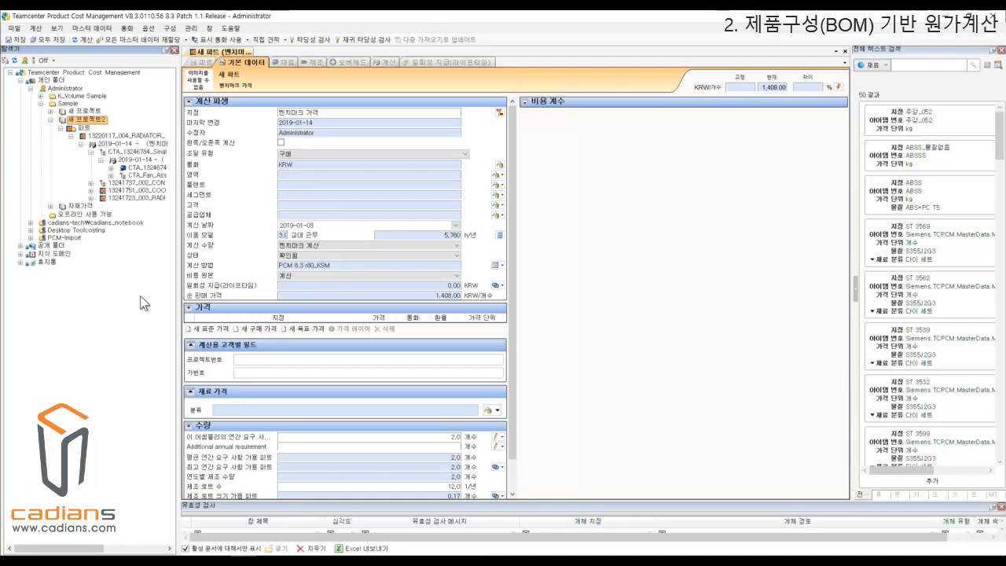
Examine the imported BOM hierarchy, covering the top RADIATOR part, the Single_Fan and Fan assemblies, and the CONDENSER and RADIATOR subparts.
click(146, 137)
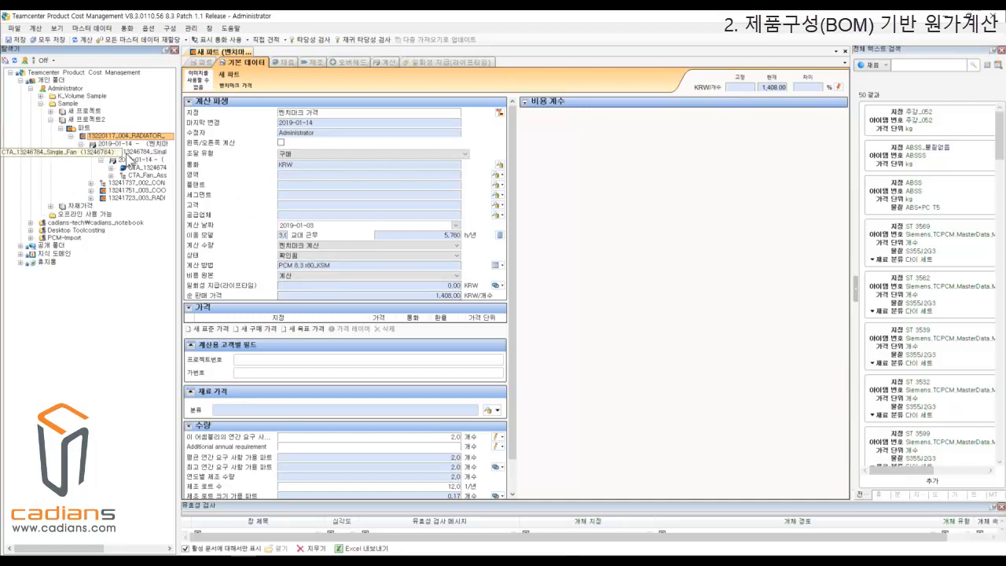
click(130, 153)
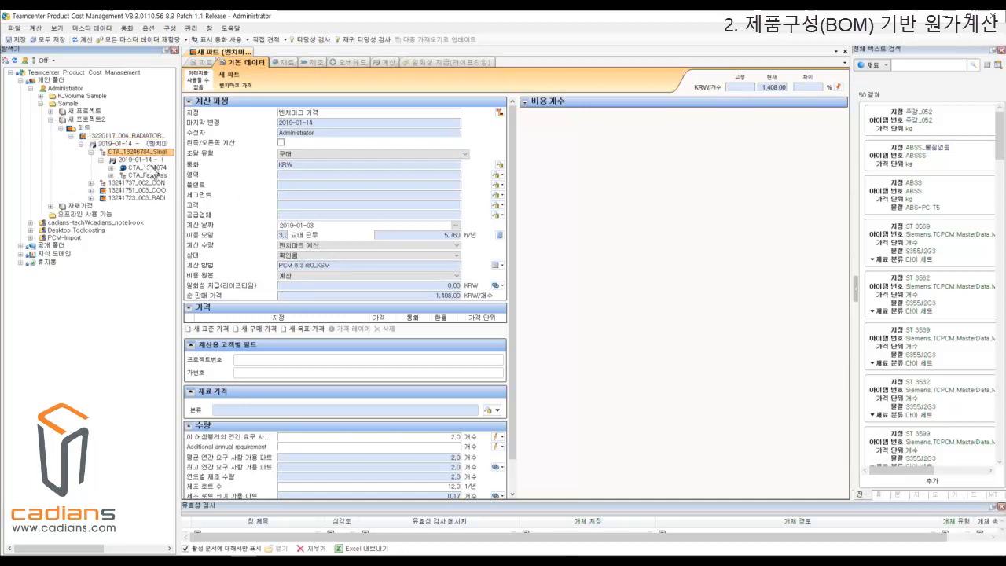
click(151, 175)
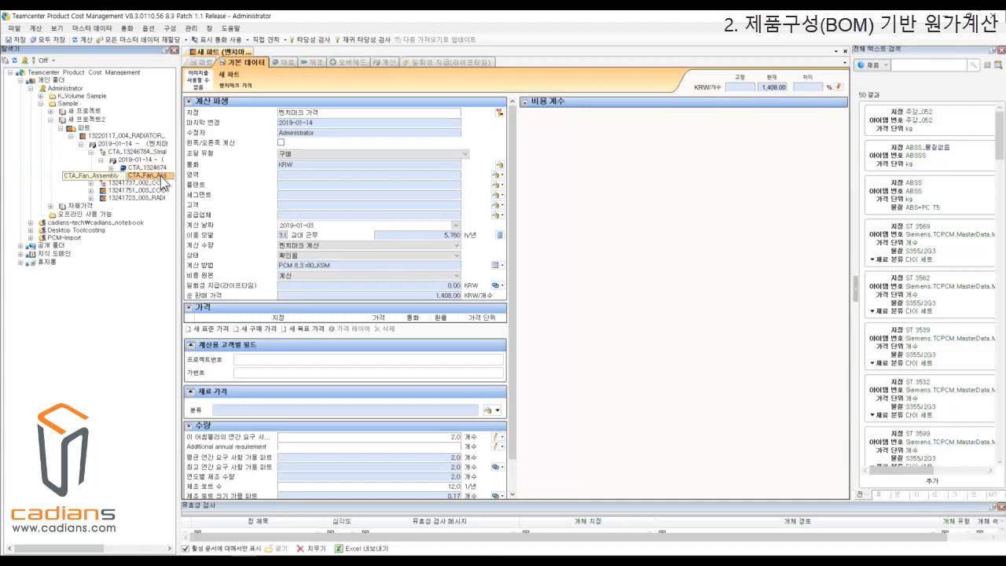
click(143, 191)
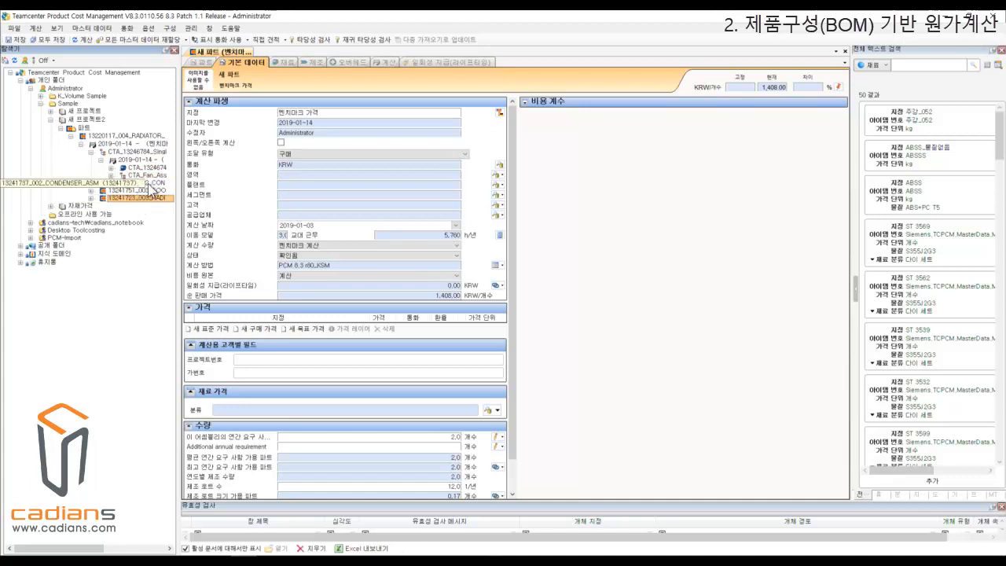
click(148, 183)
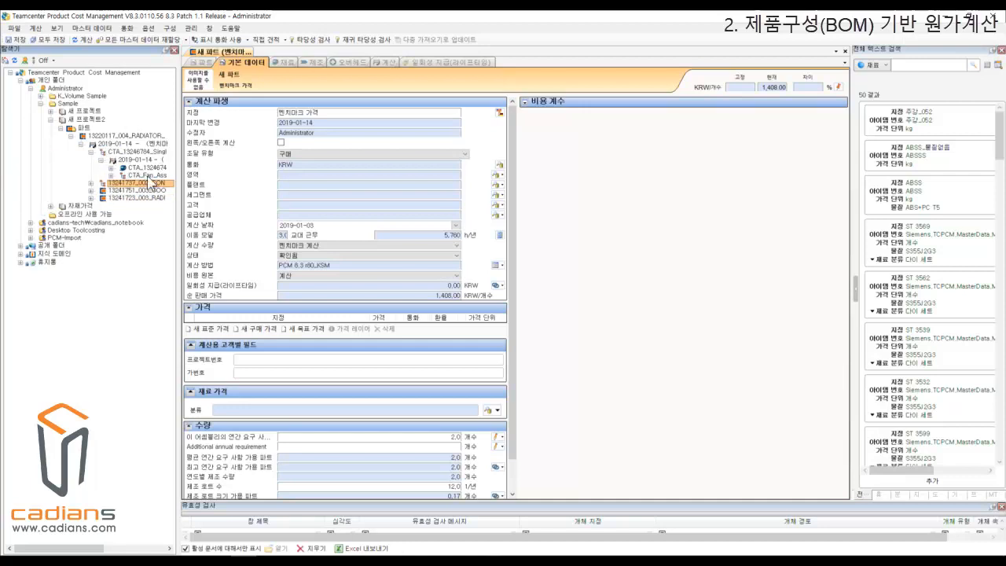
click(127, 137)
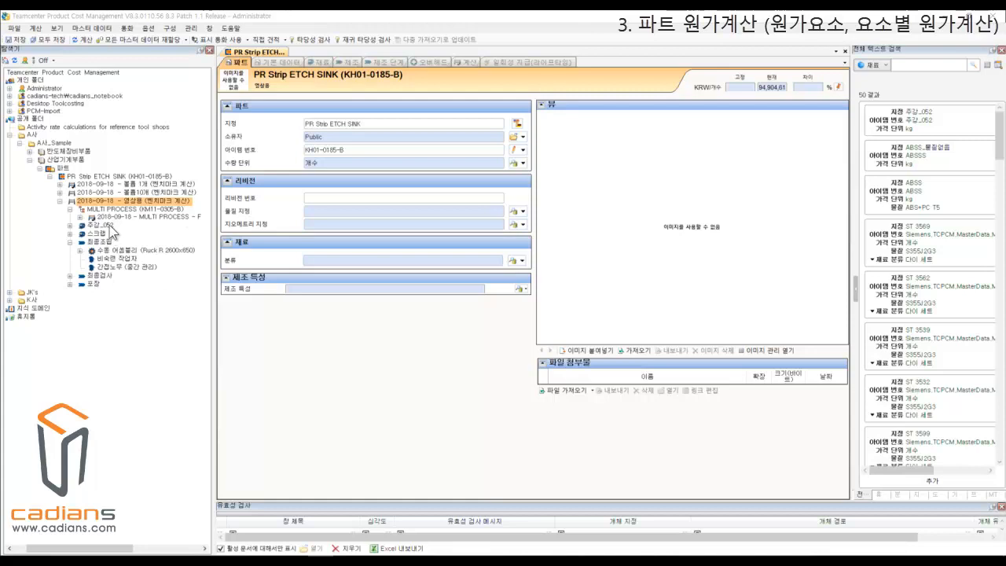
Inspect the 비숙련 작업자 and 간접노무 (중간 관리) labor elements under 최종조립 and the part's current price.
click(128, 261)
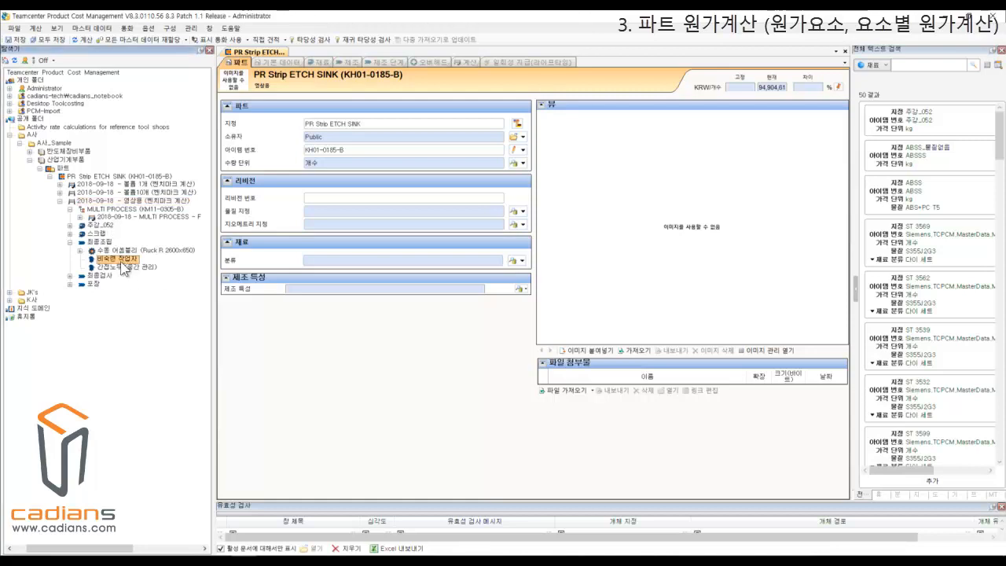
click(130, 268)
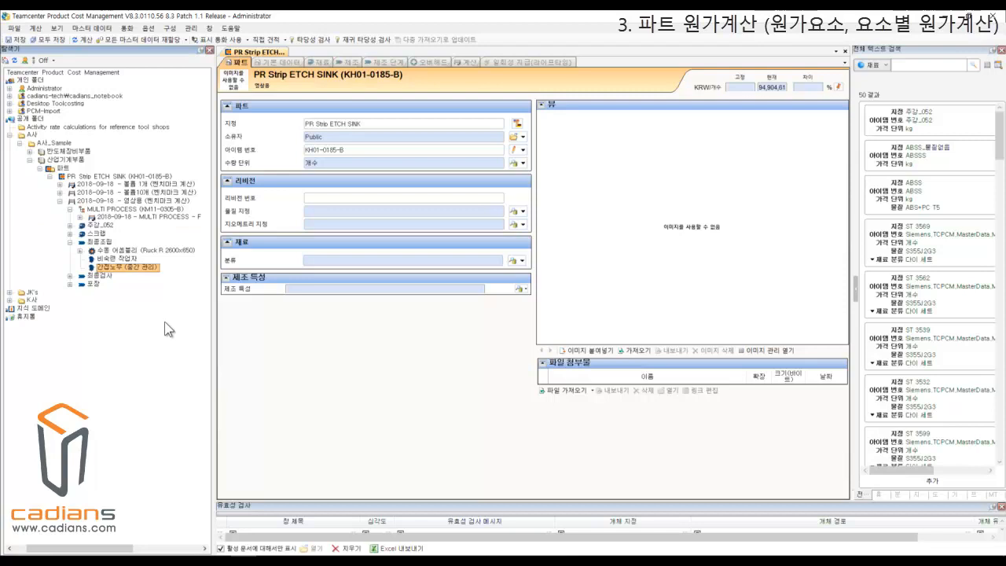
click(791, 94)
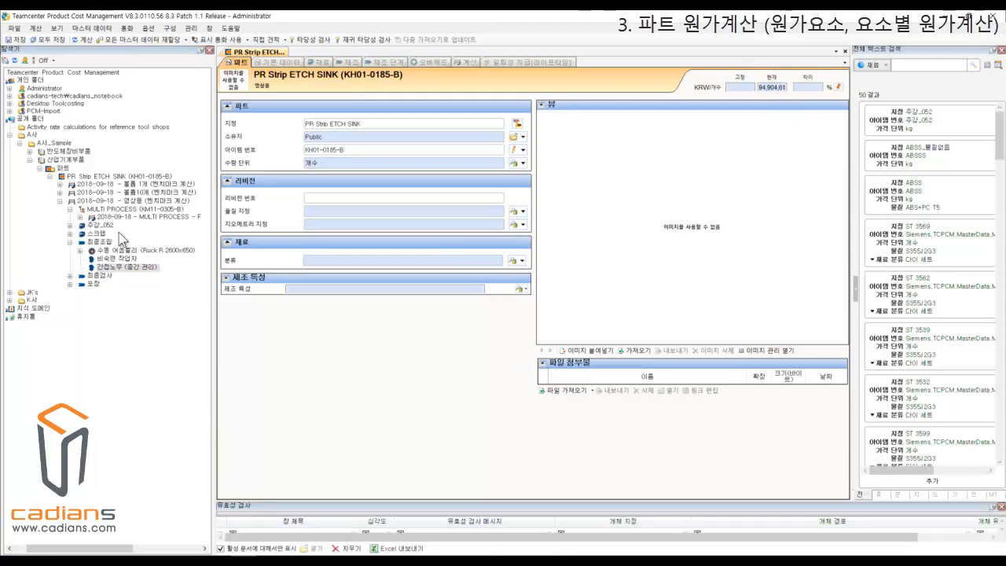
Compare the 볼륨 1개, 볼륨10개 and 영상용 benchmark calculations listed under the PR Strip ETCH SINK part.
click(90, 201)
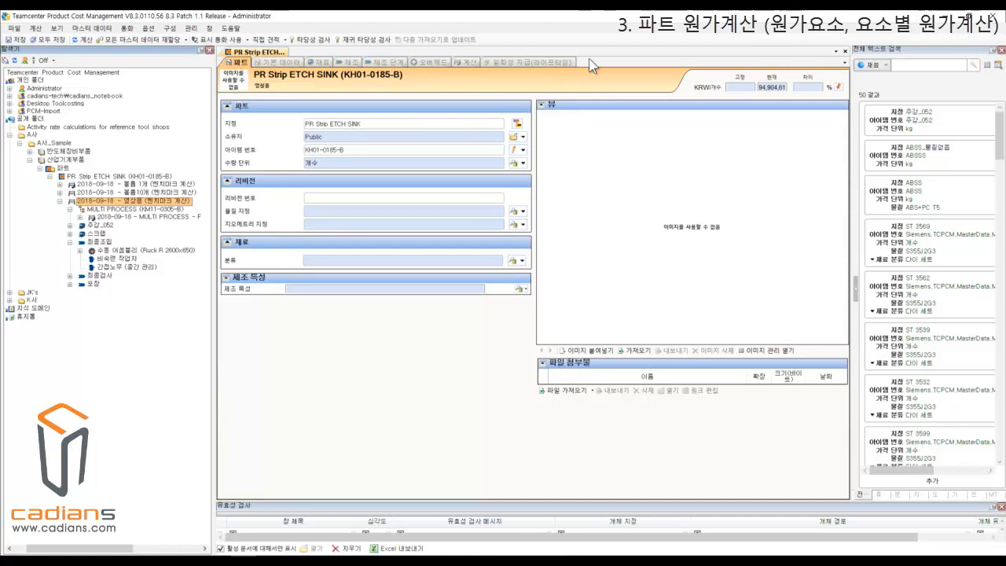
click(98, 191)
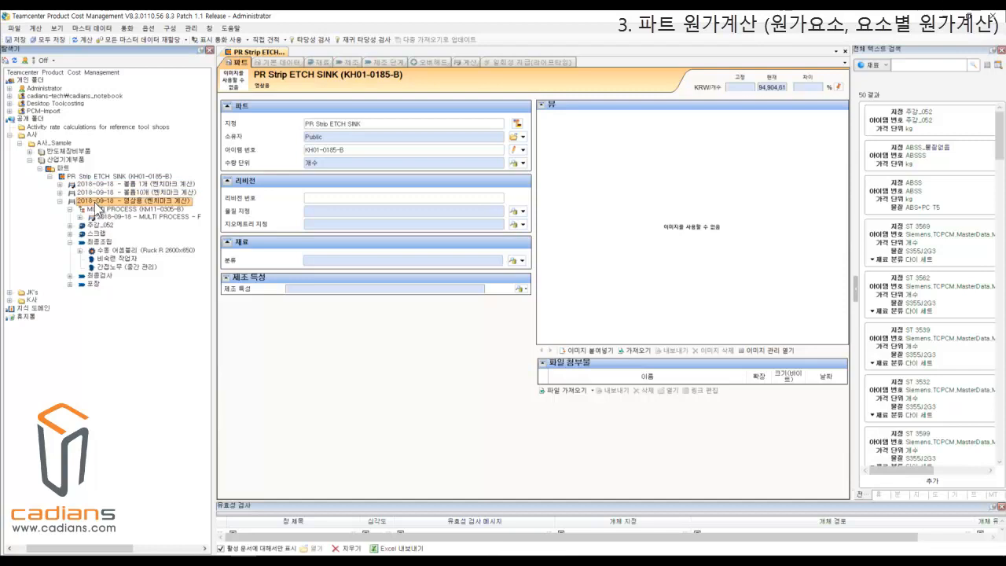
click(100, 184)
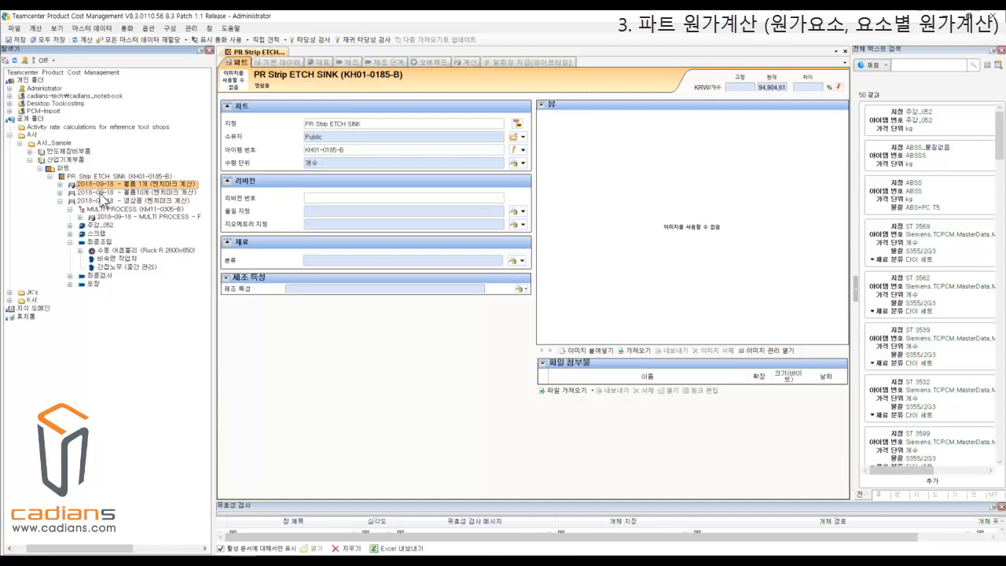
click(100, 192)
click(96, 202)
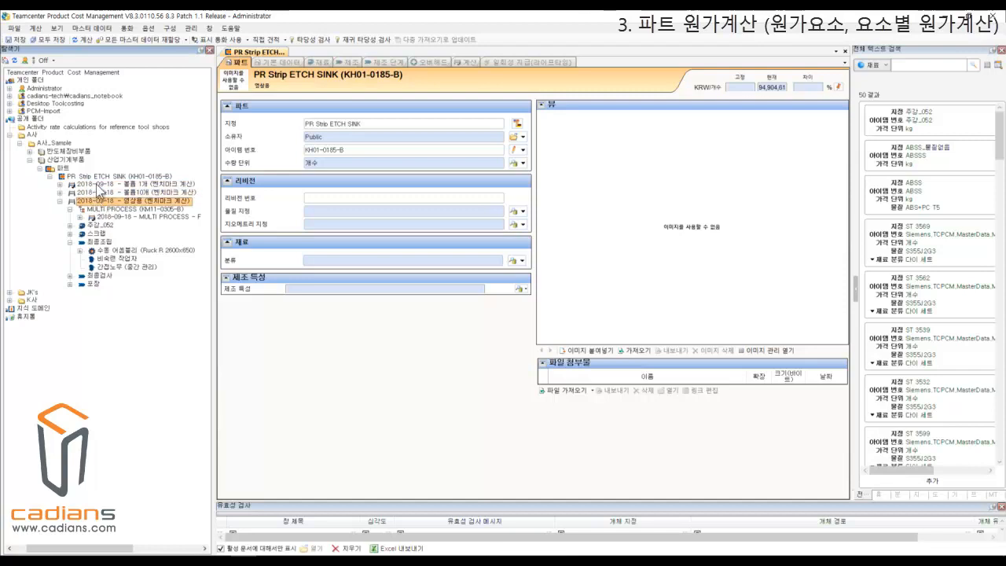
click(108, 185)
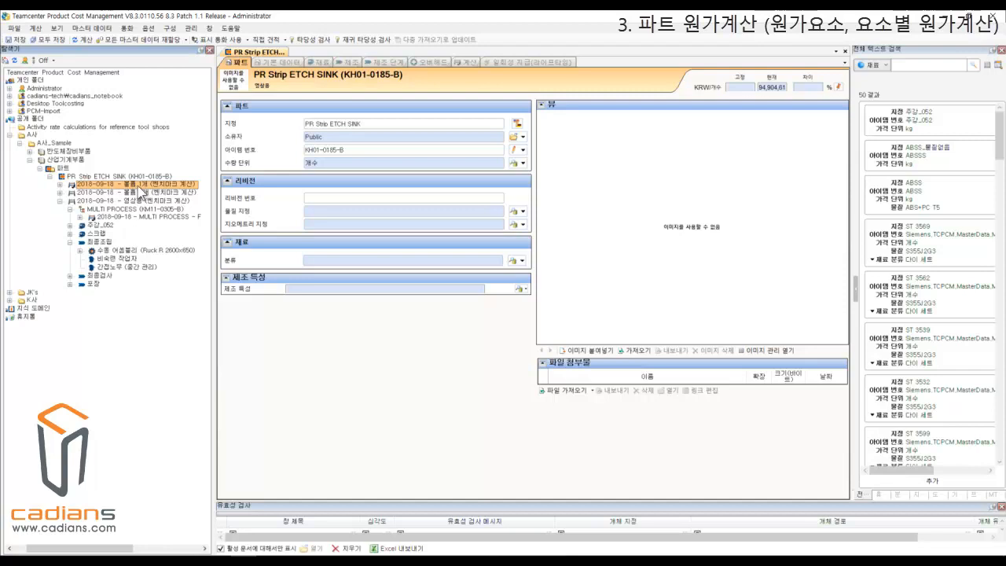
click(132, 193)
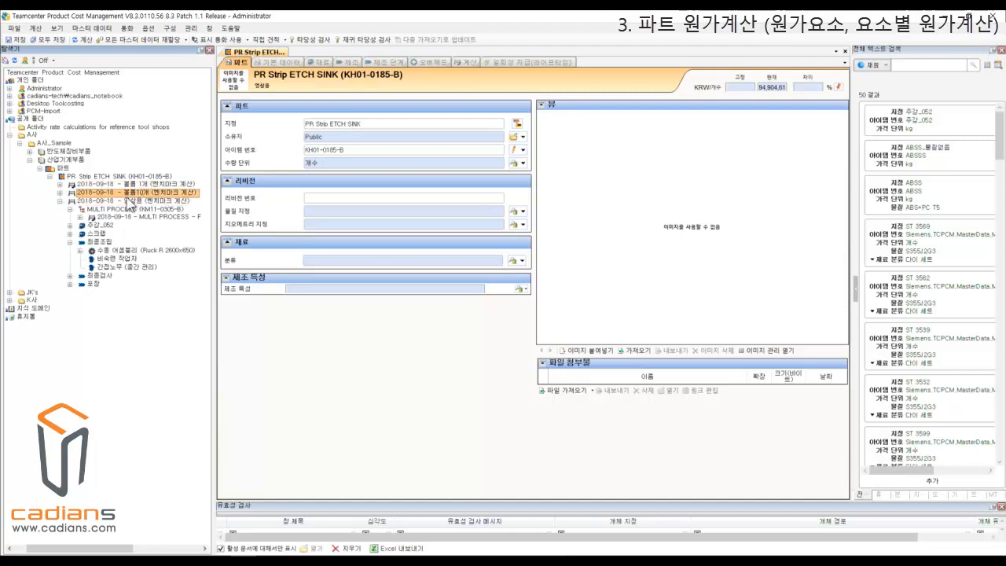
click(137, 202)
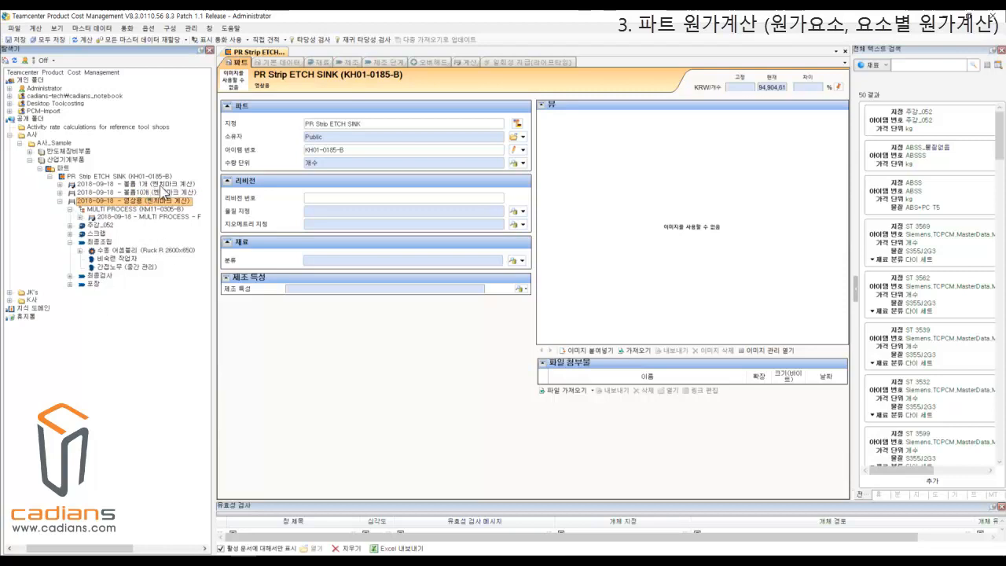
click(151, 192)
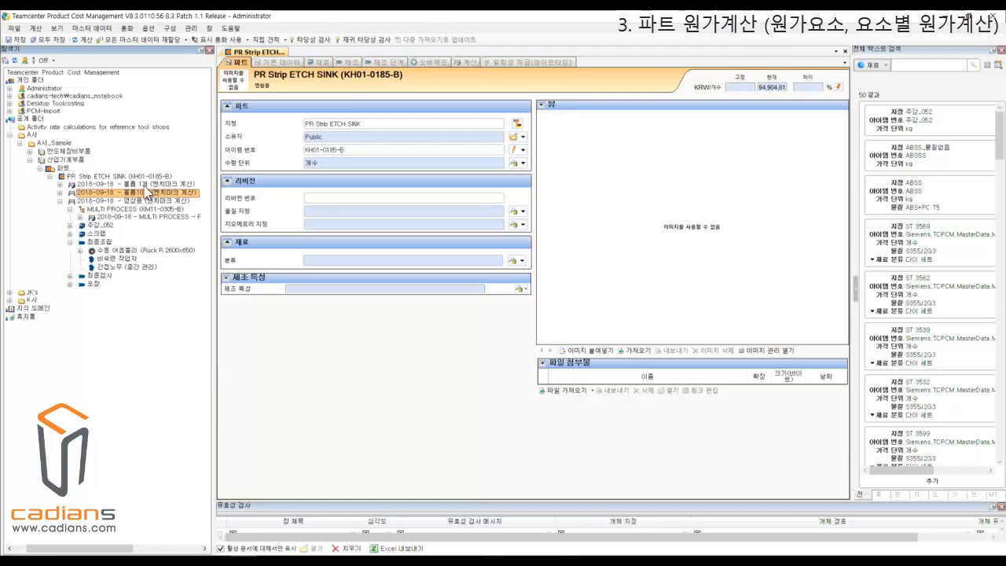
click(145, 186)
click(147, 193)
click(142, 203)
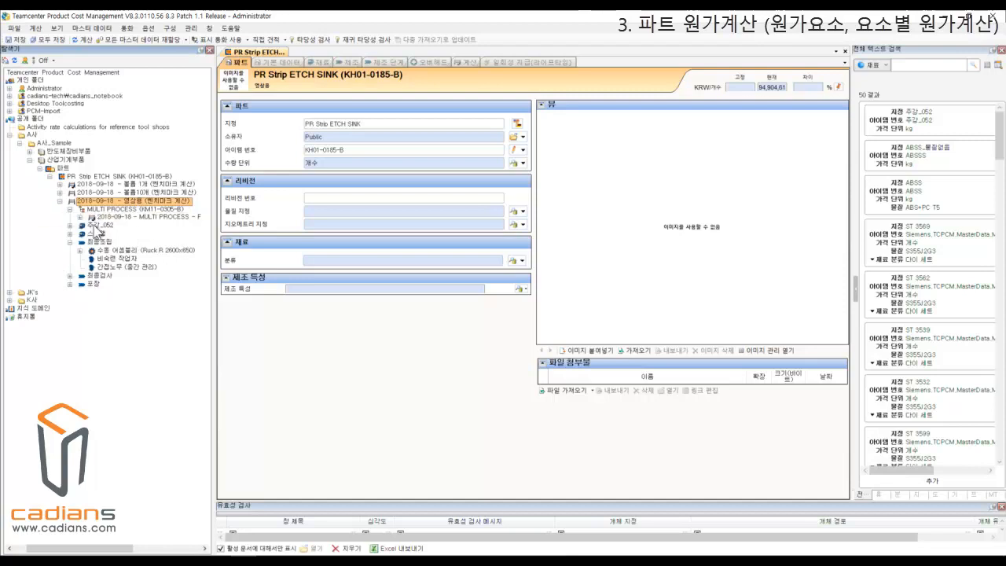
Review the cost elements of the 영상용 calculation: 스크랩, 최종조립, the manual assembly machine, 비숙련 작업자 and 간접노무.
click(98, 234)
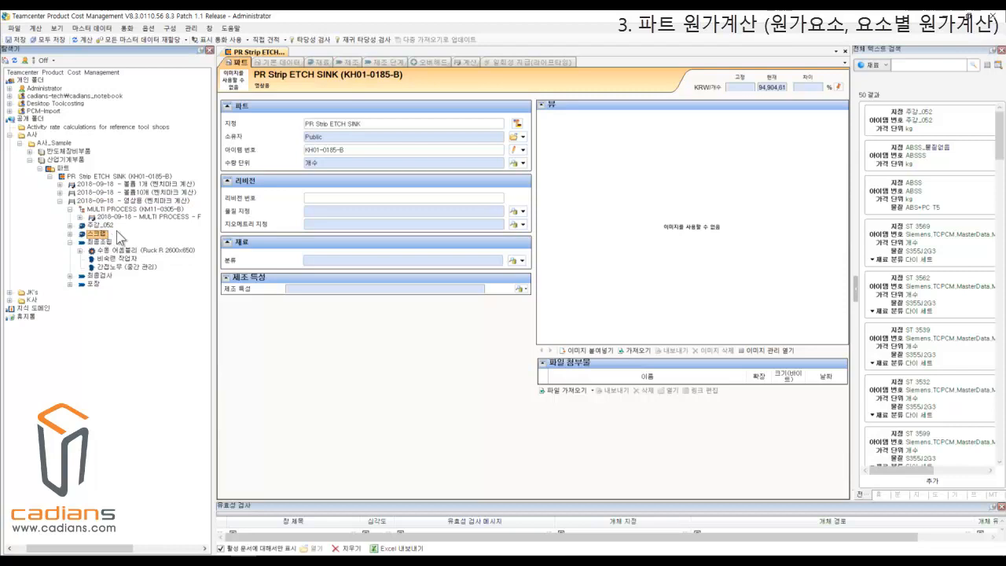
click(100, 243)
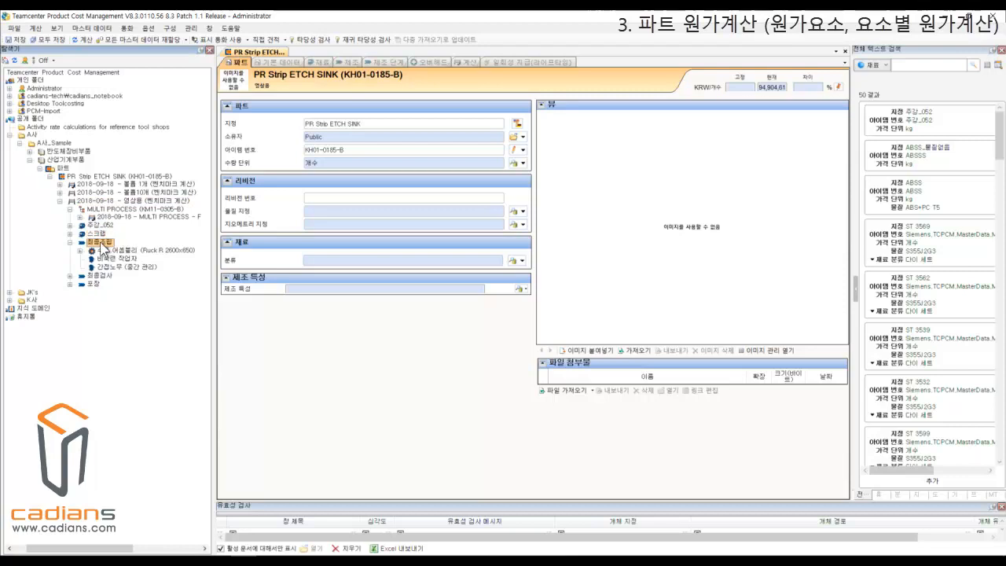
click(146, 251)
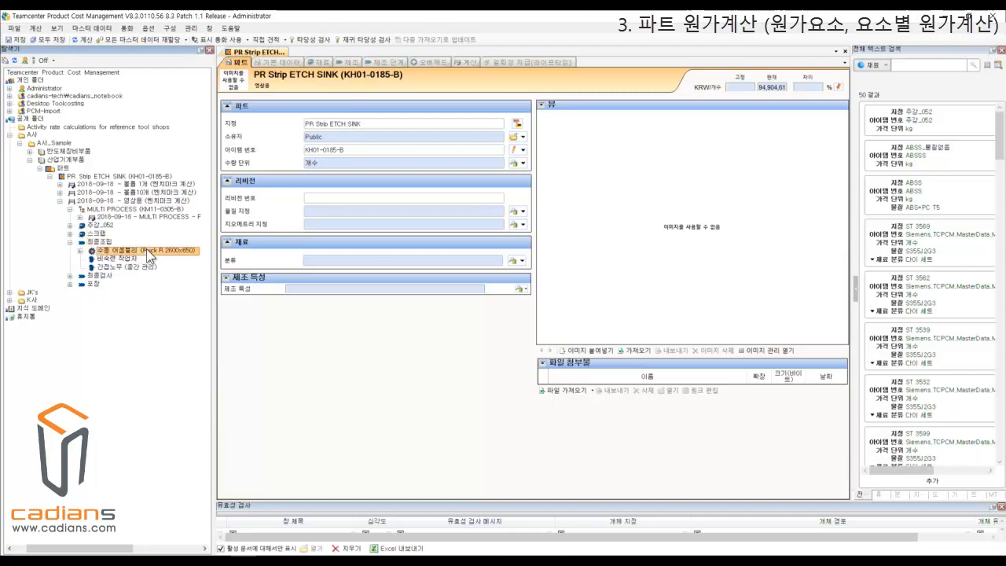
click(131, 261)
click(134, 267)
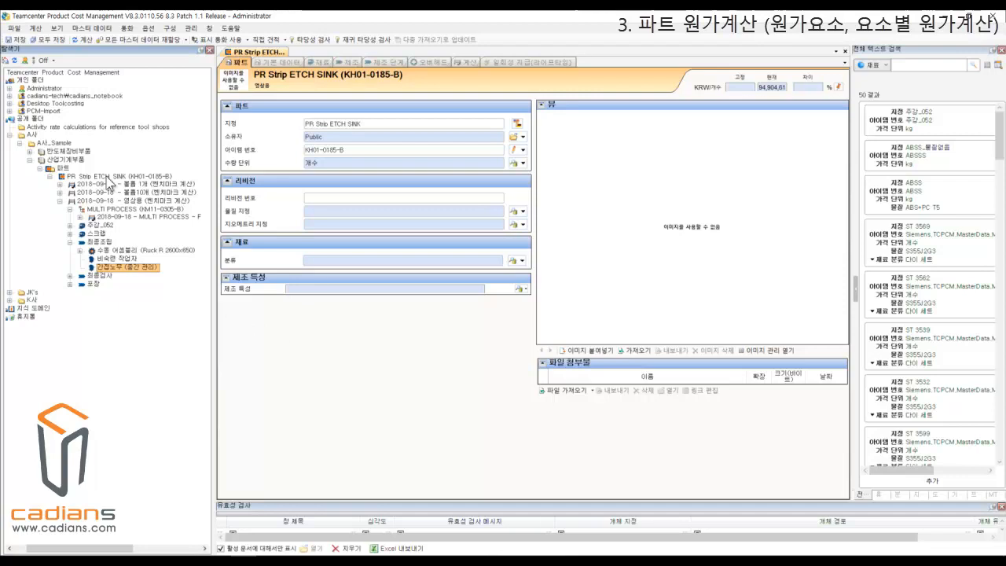
Open the PR Strip ETCH SINK part and inspect its designation (지정) in the part data.
click(110, 180)
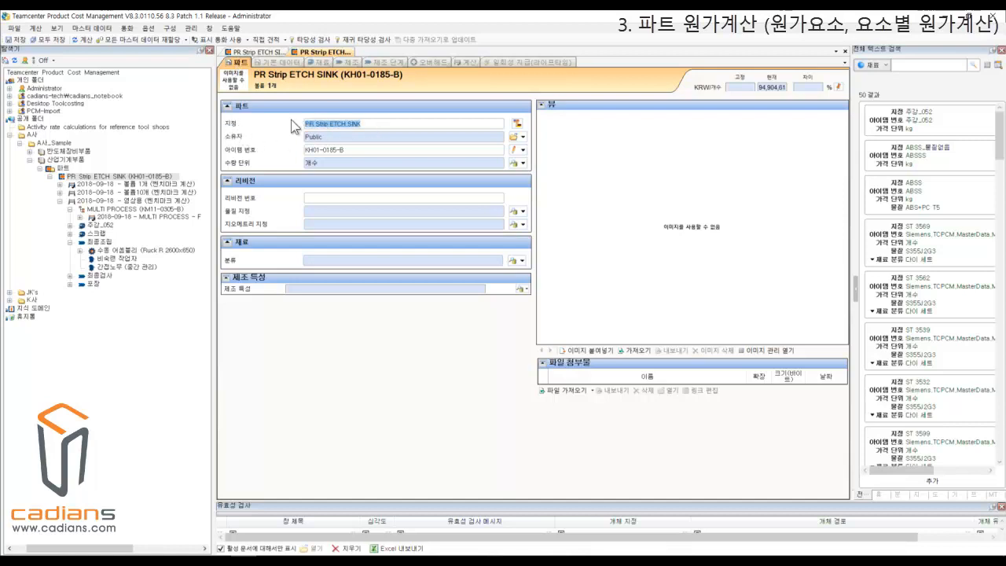
click(392, 123)
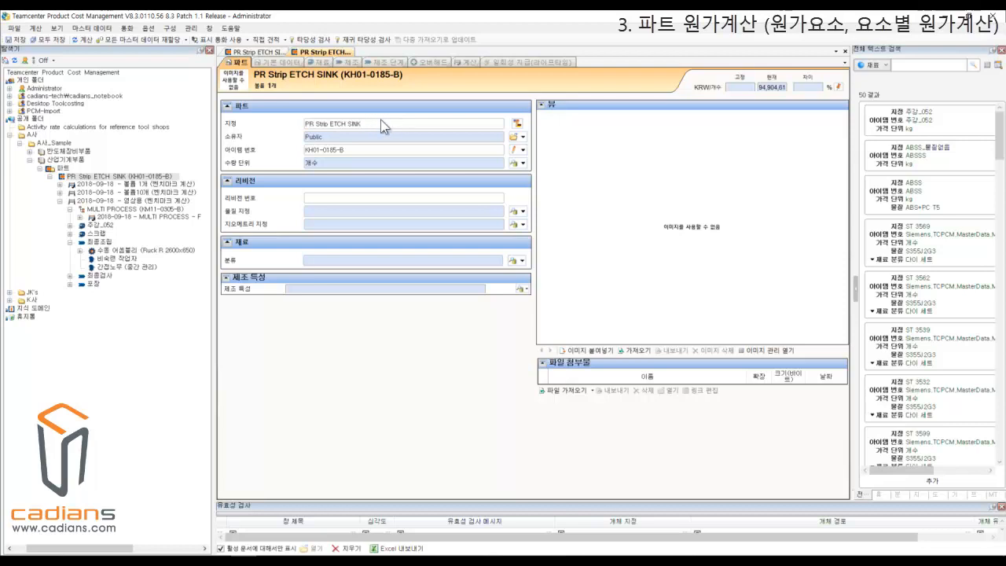
drag(387, 123, 279, 126)
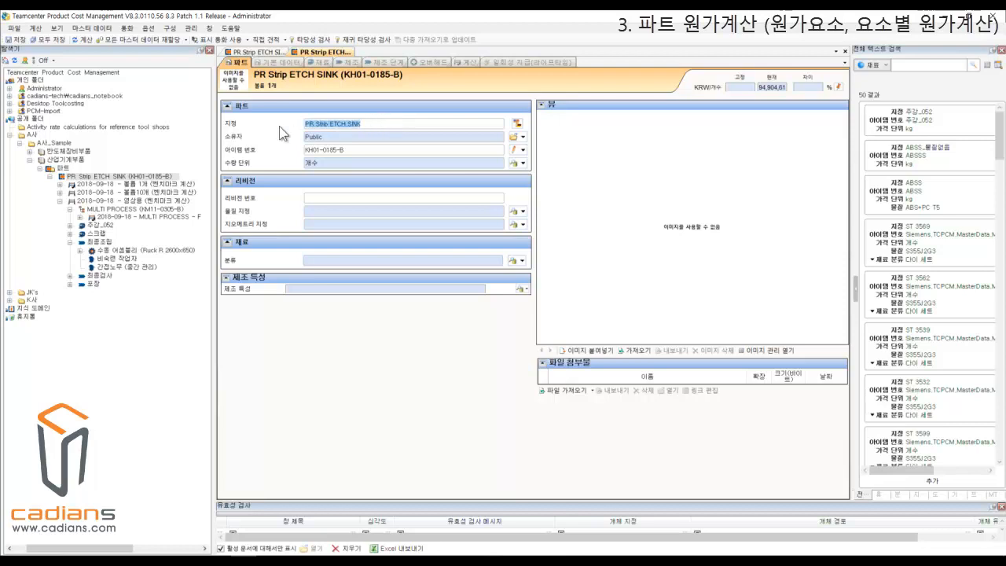
click(391, 123)
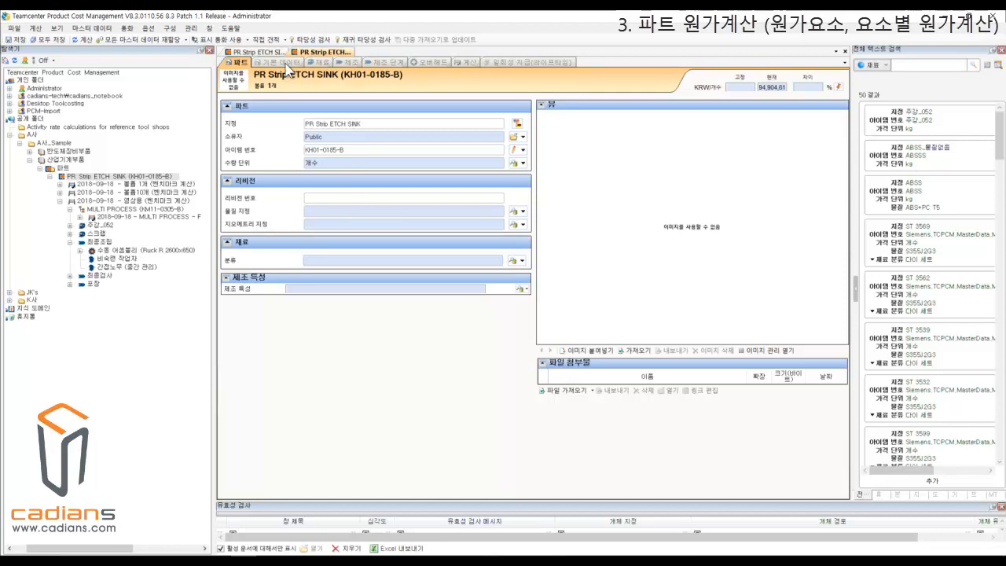
Review the procurement type (조달 유형) and calculation quality (계산 수량) options in the 볼륨 1개 calculation's basic data.
click(286, 66)
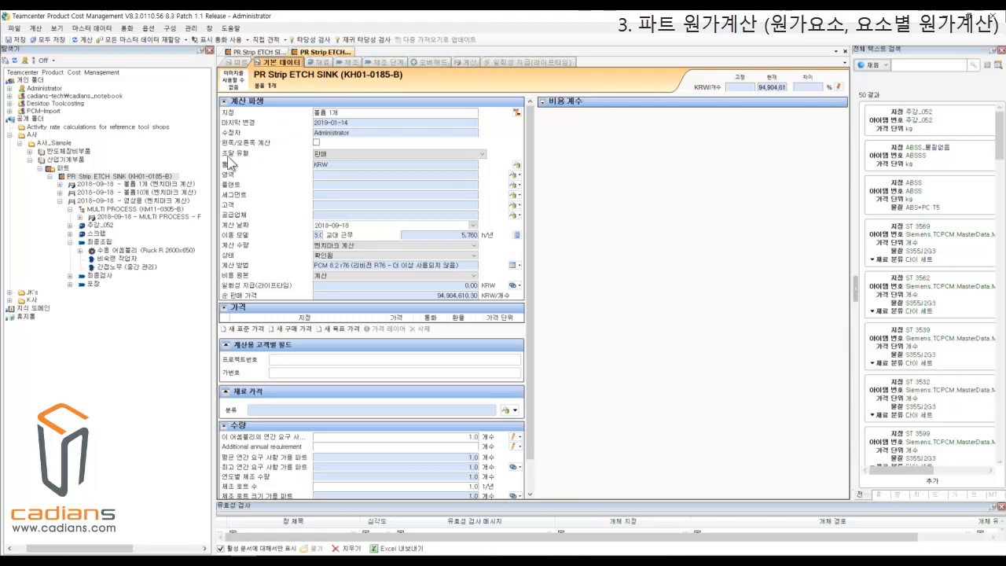
click(462, 152)
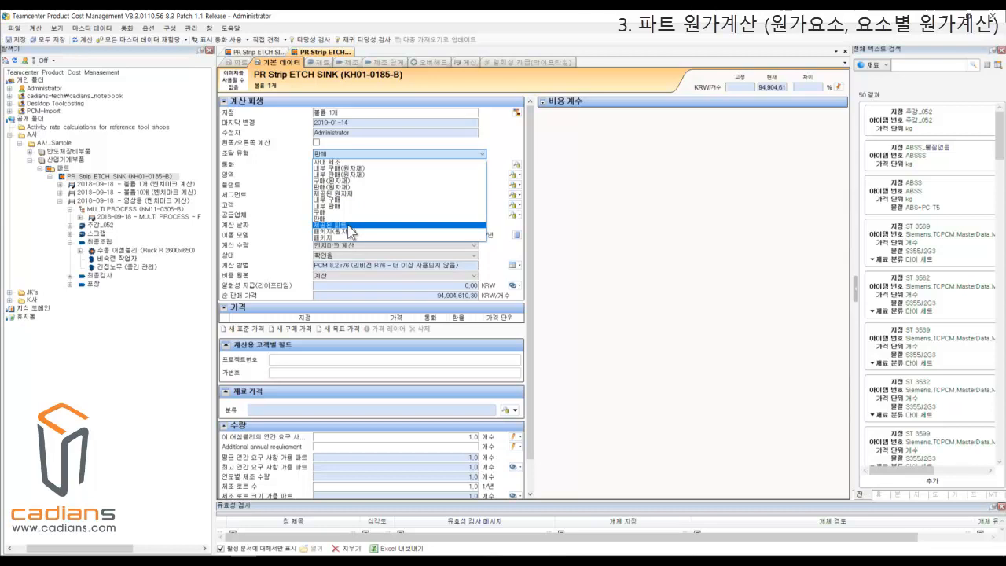
click(511, 144)
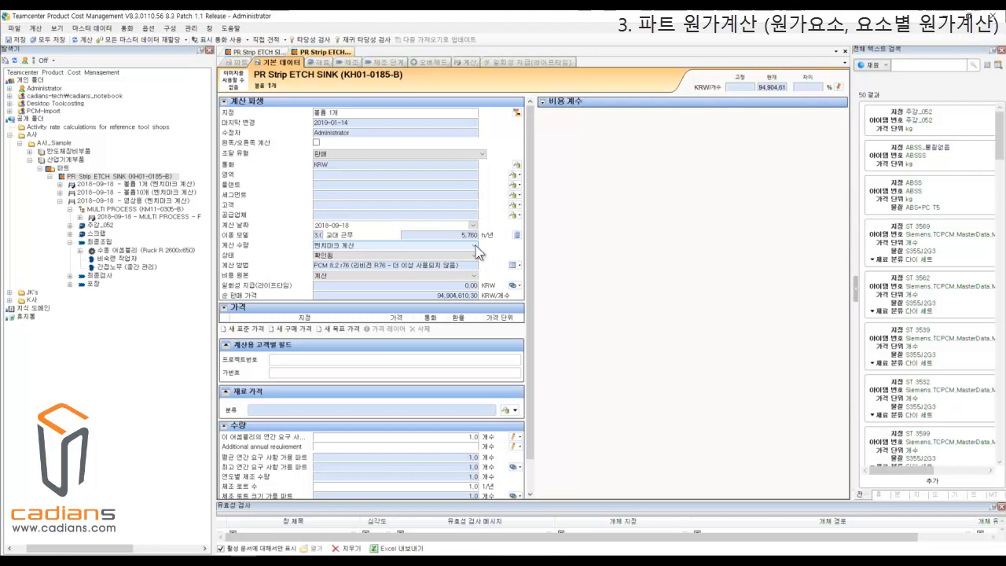
click(474, 246)
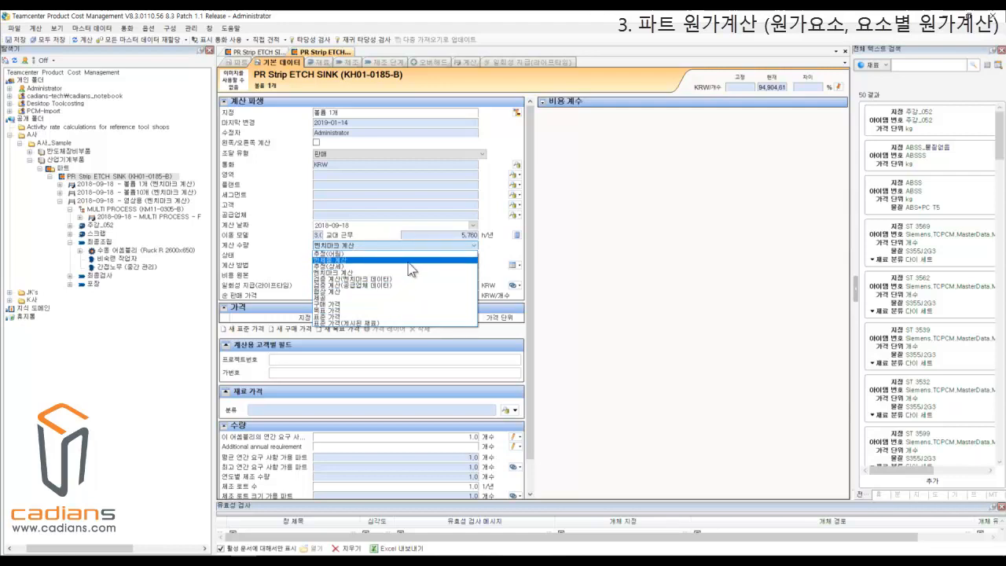
click(554, 253)
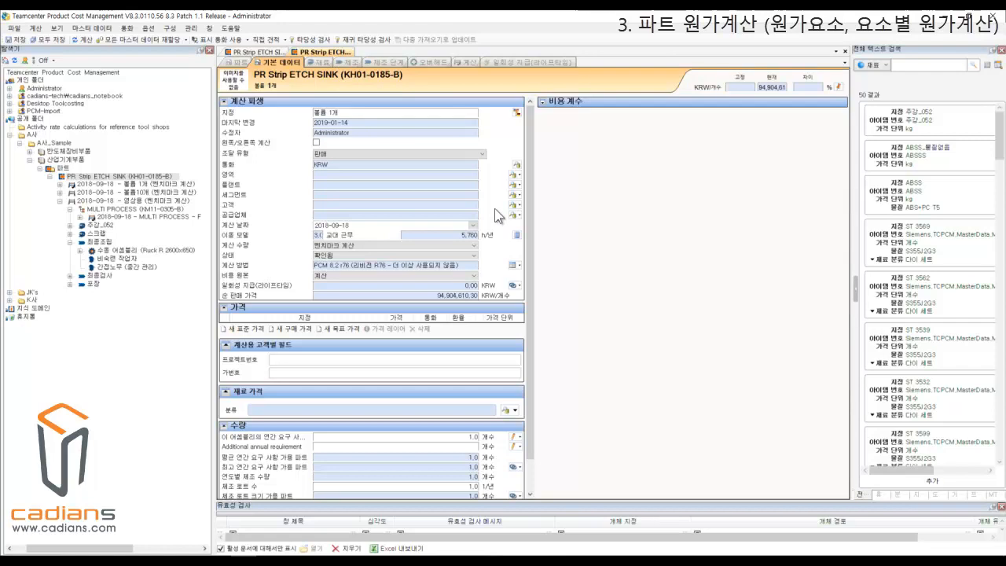
Inspect the assembly's annual requirement in the 수량 section of the 볼륨 1개 calculation's basic data.
scroll(531, 287, down, 2)
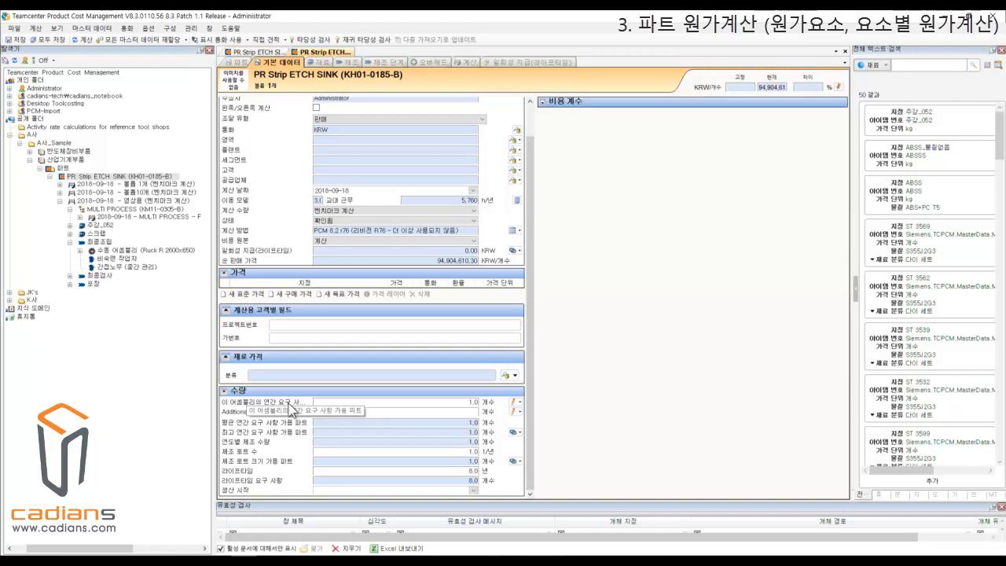
click(462, 404)
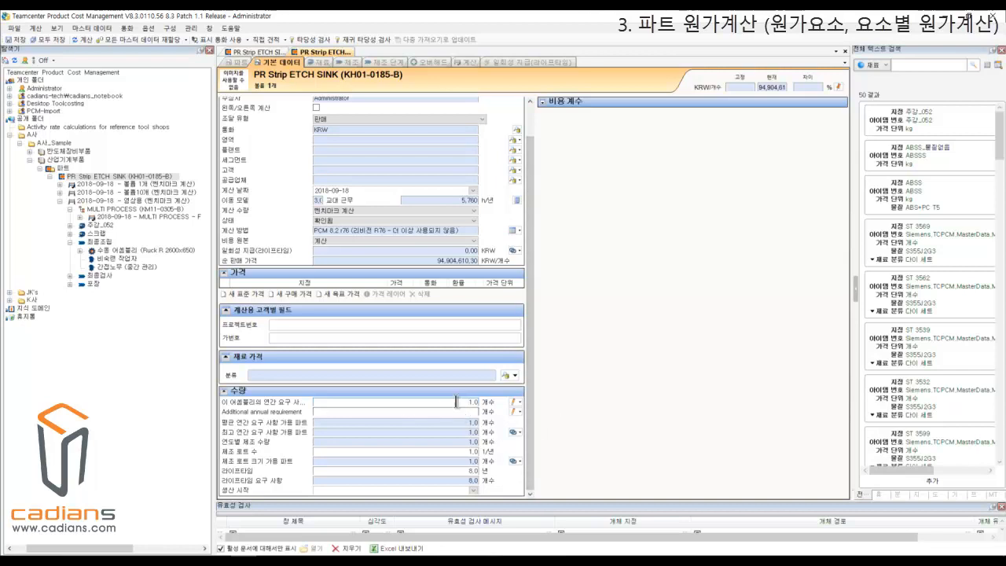
drag(460, 402, 493, 405)
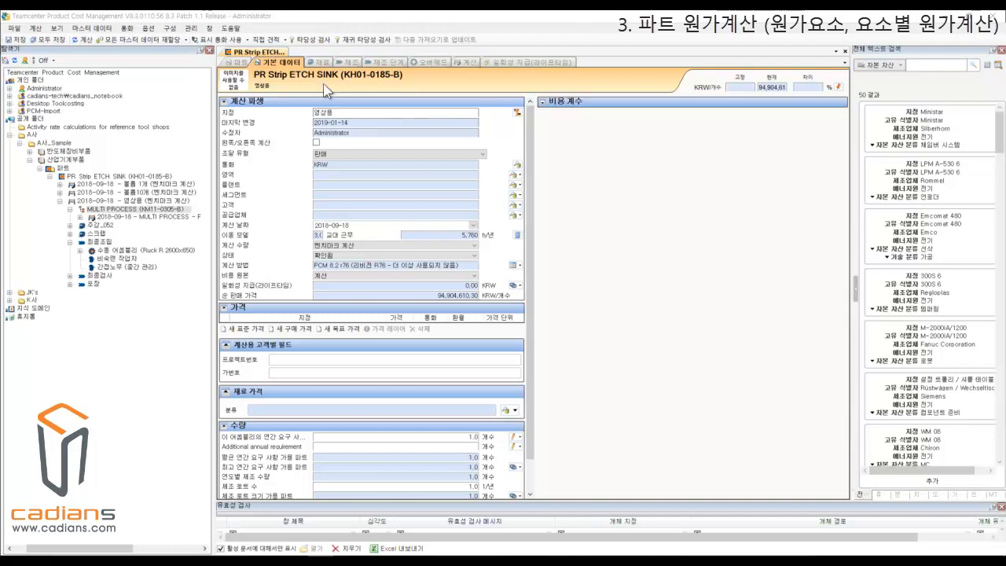
Open the material data of the 영상용 calculation and compare the MULTI PROCESS and 주강_052 entries with the part structure.
click(320, 63)
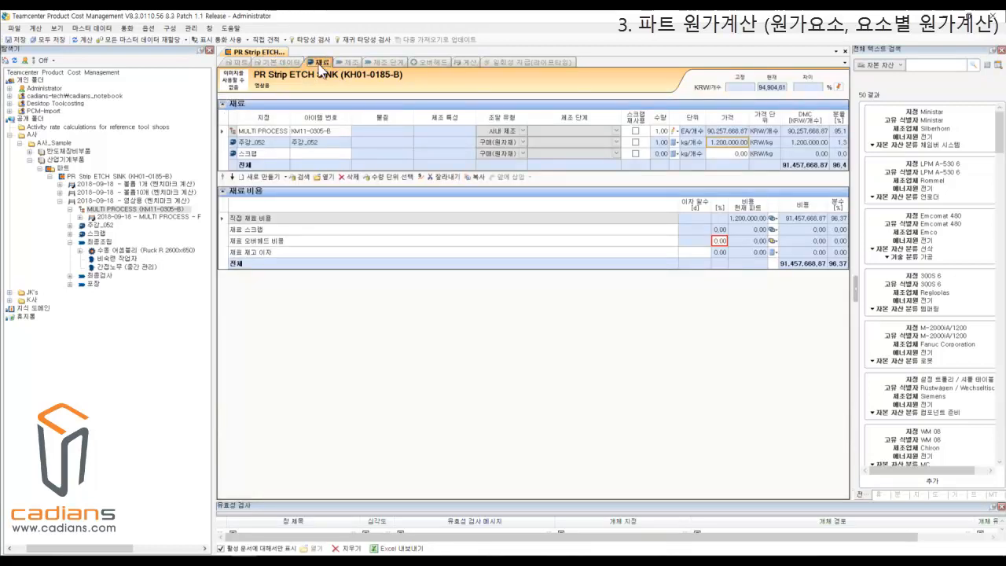
click(124, 178)
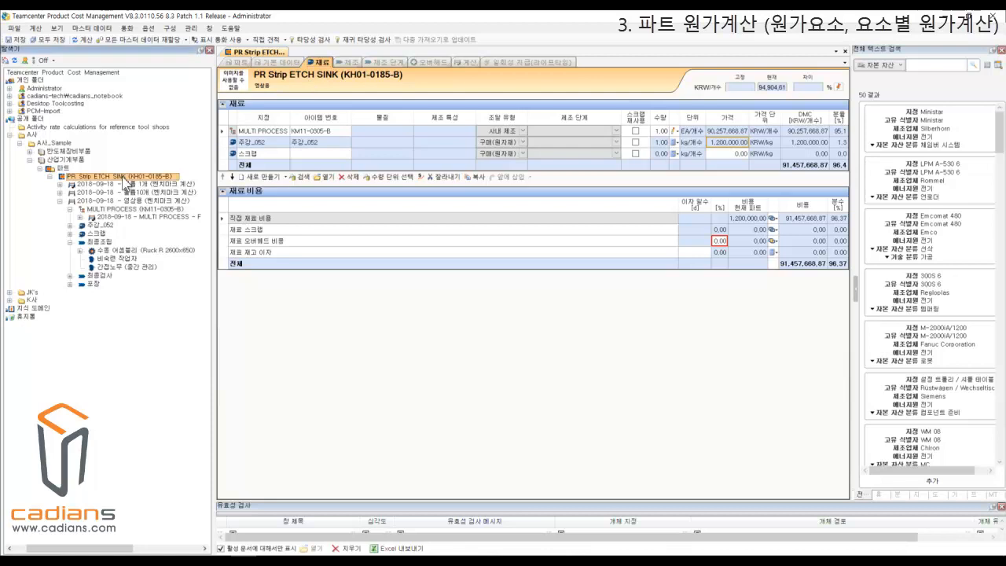
click(128, 209)
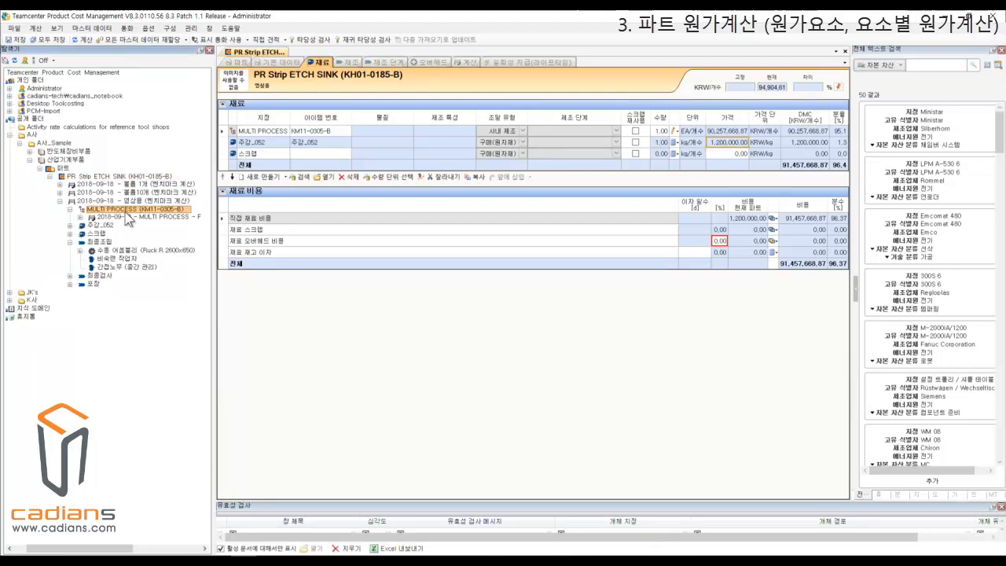
click(272, 140)
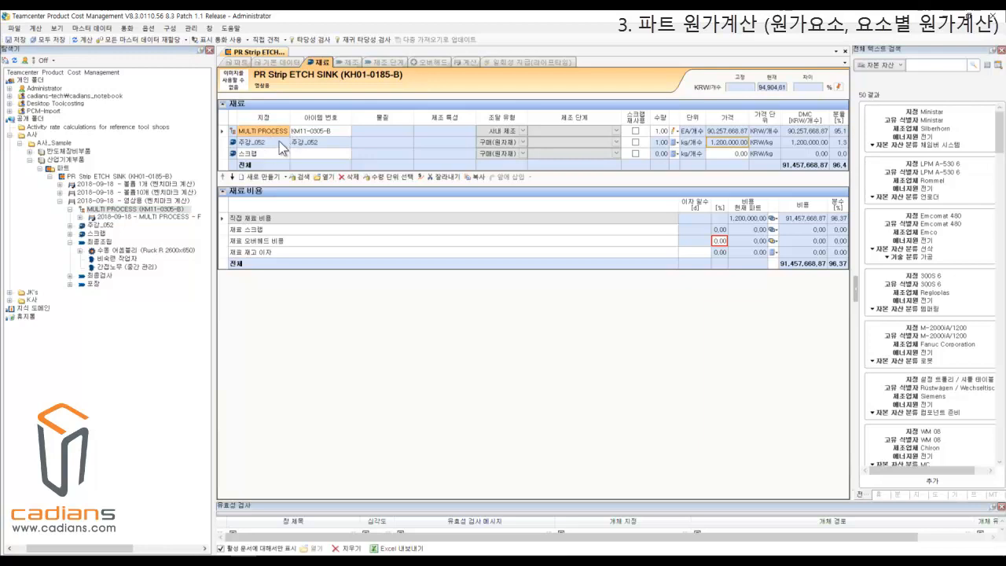
click(253, 144)
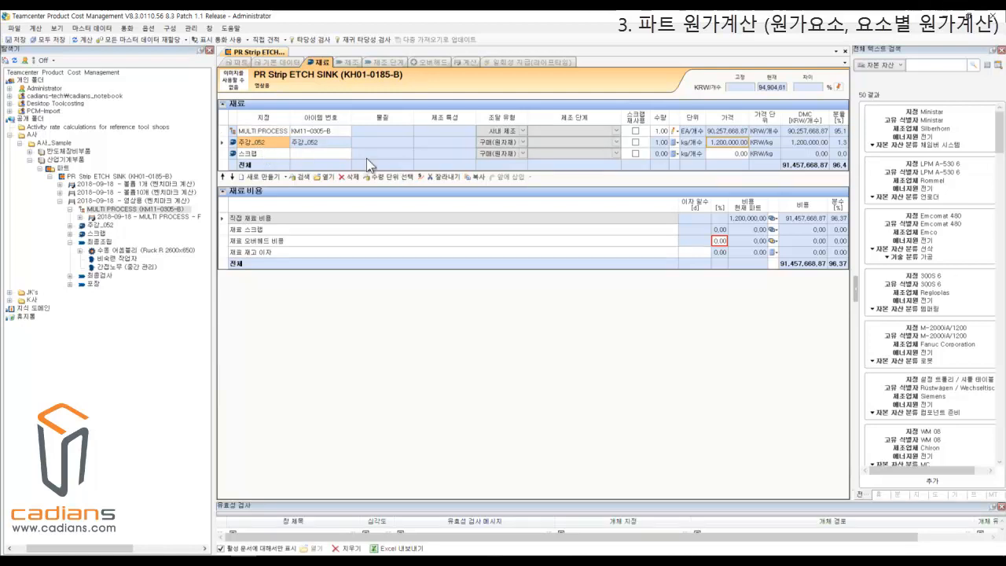
click(276, 132)
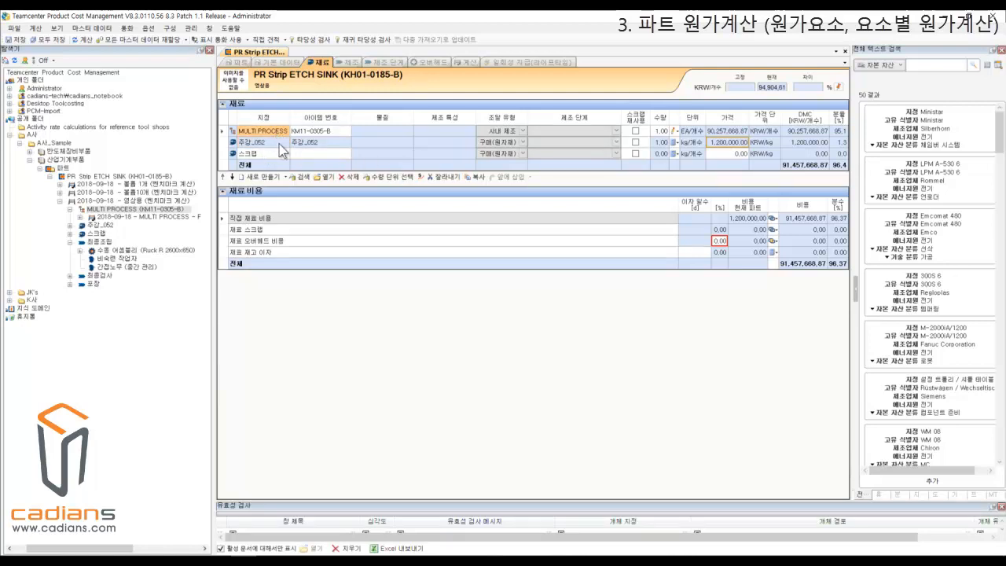
click(278, 143)
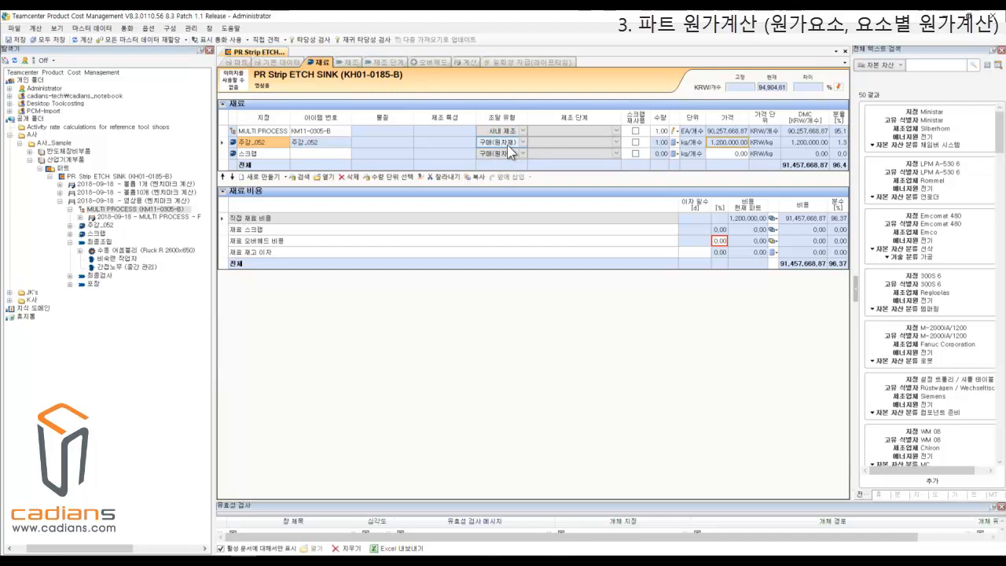
Inspect the price and direct material cost (DMC) of MULTI PROCESS and 주강_052 in the materials table.
click(735, 143)
key(Up)
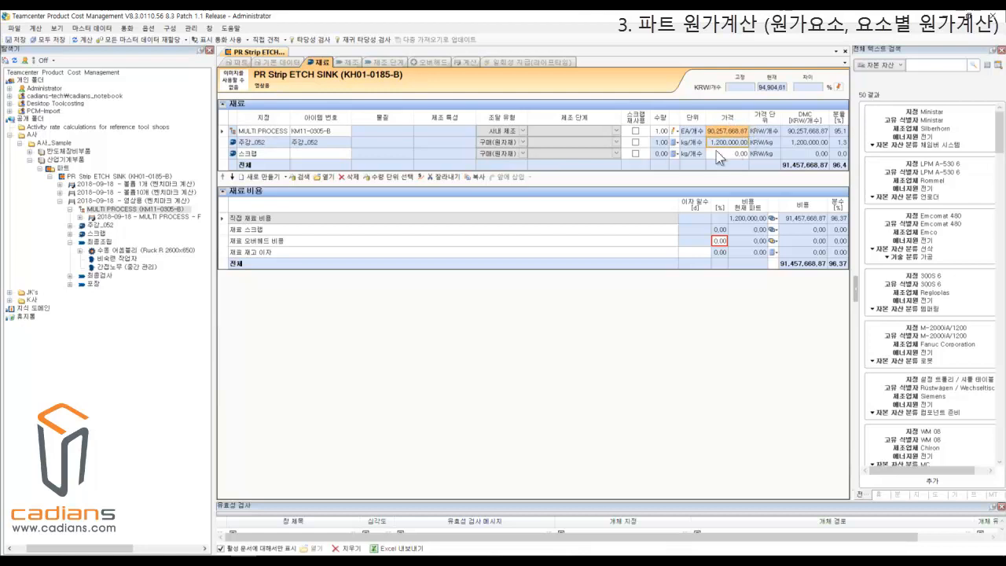
click(732, 144)
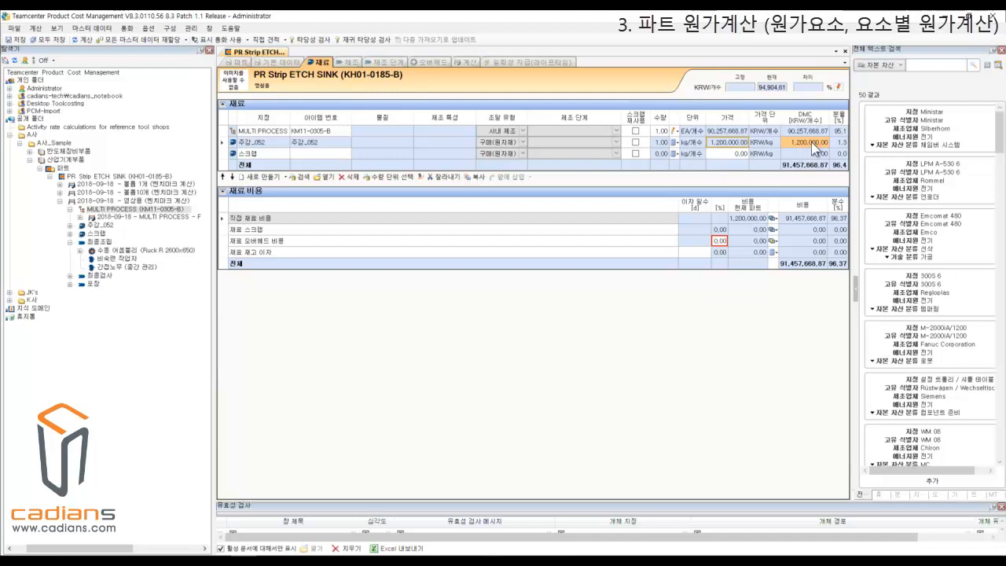
Switch the full-text search to materials (재료) and open the prices of the 주강_052 master data record.
click(889, 67)
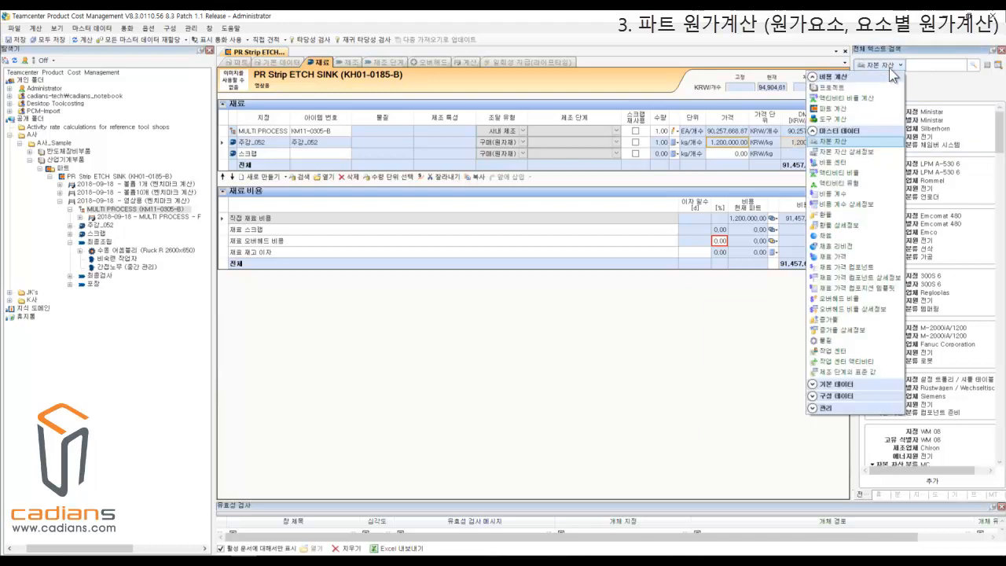
click(847, 237)
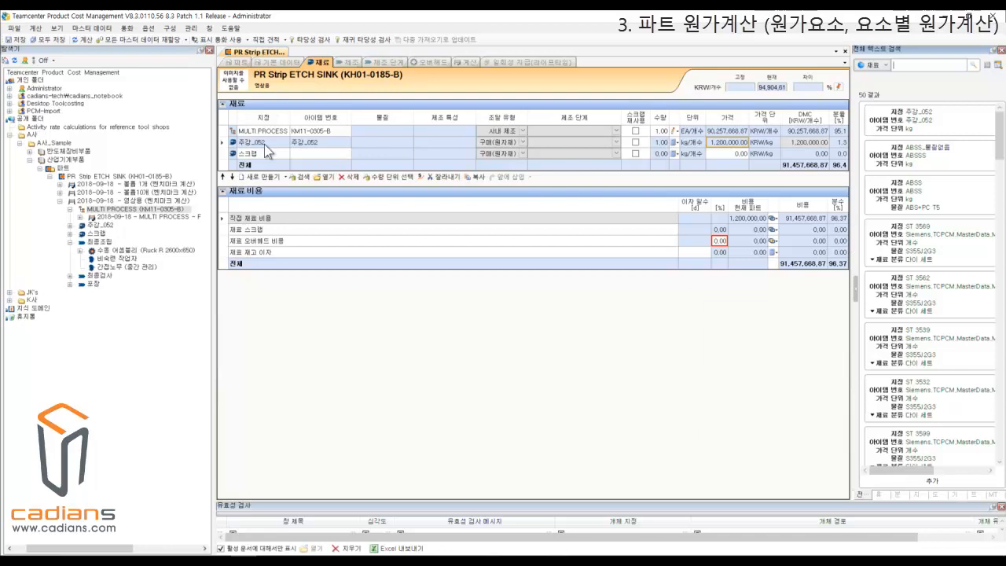
click(938, 125)
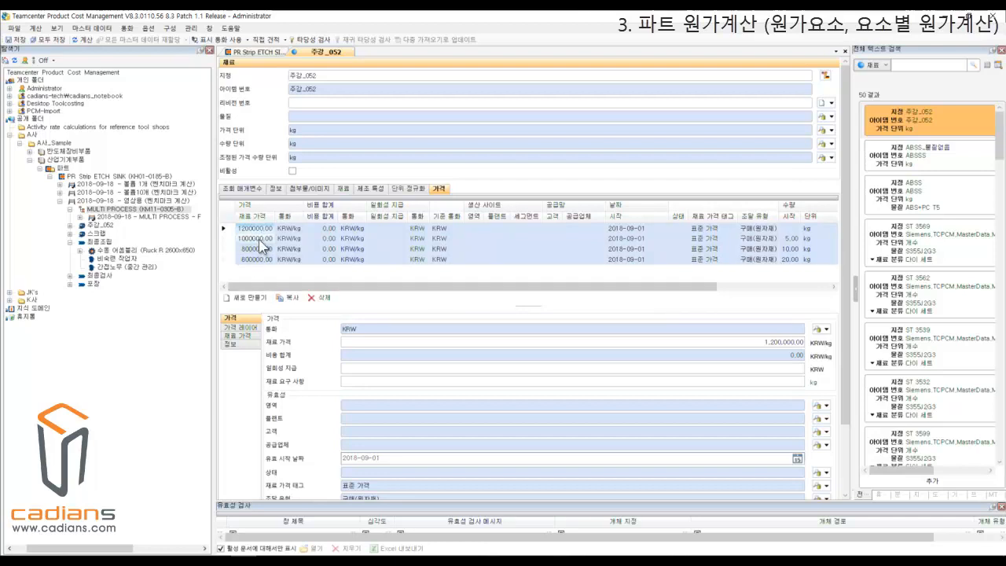
Compare the quantity-dependent standard prices of 주강_052, matching each material price with its starting quantity.
key(Down)
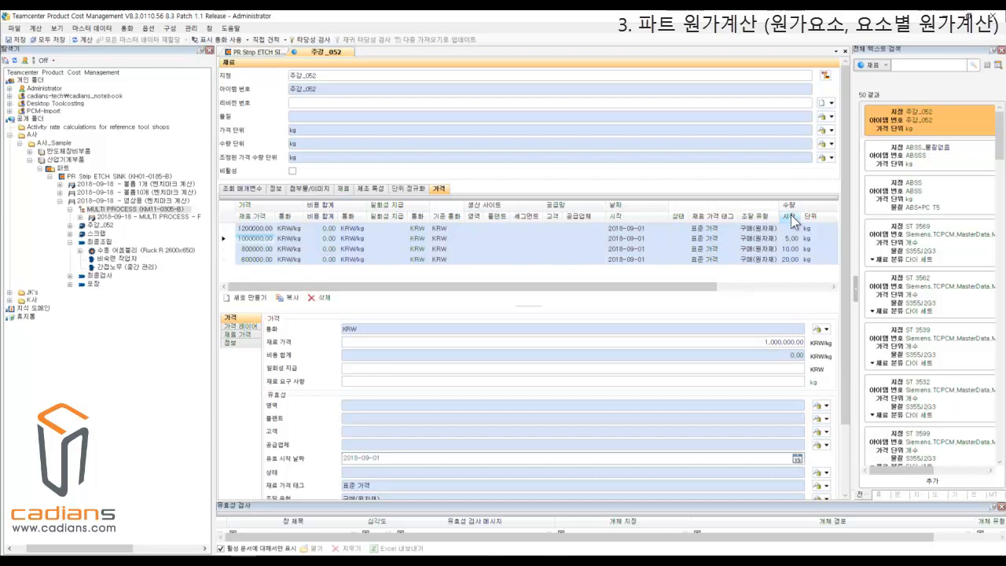
drag(712, 287, 800, 288)
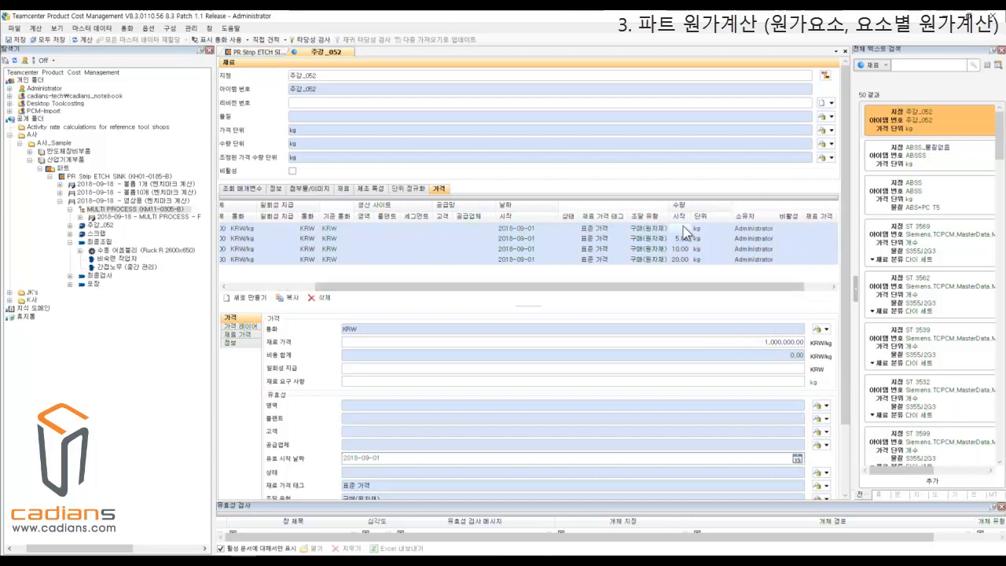
click(684, 249)
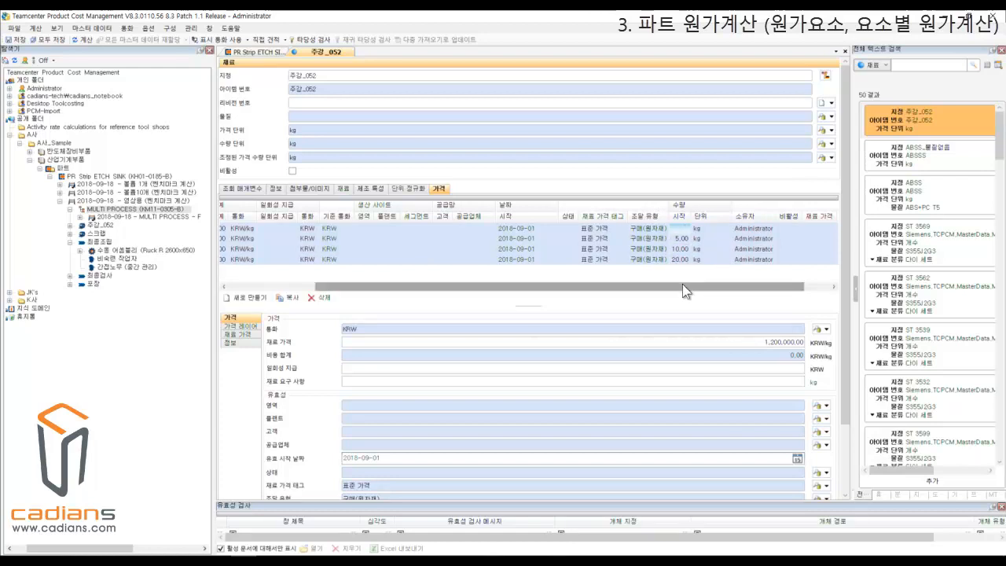
drag(665, 288, 654, 289)
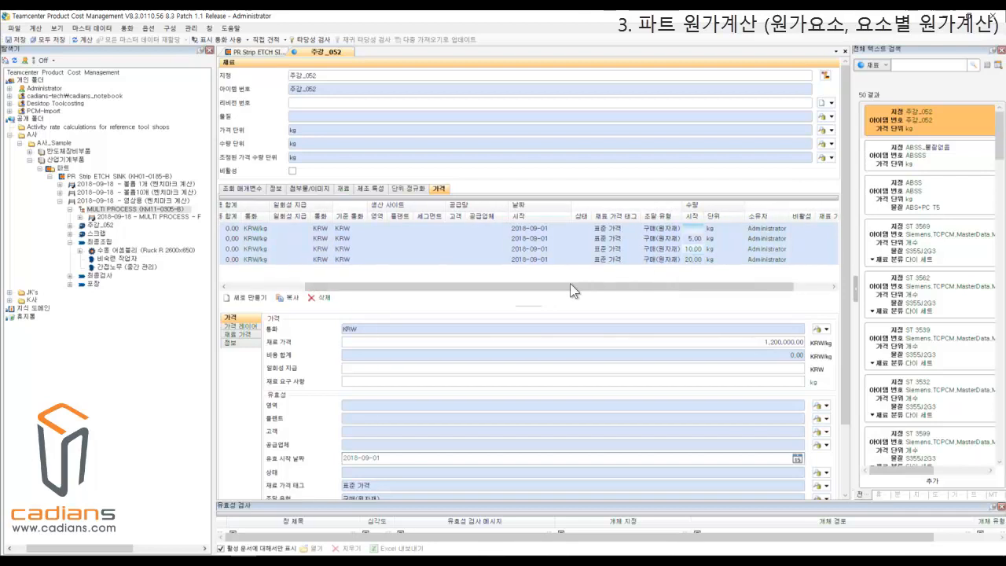
drag(547, 284, 461, 289)
click(252, 250)
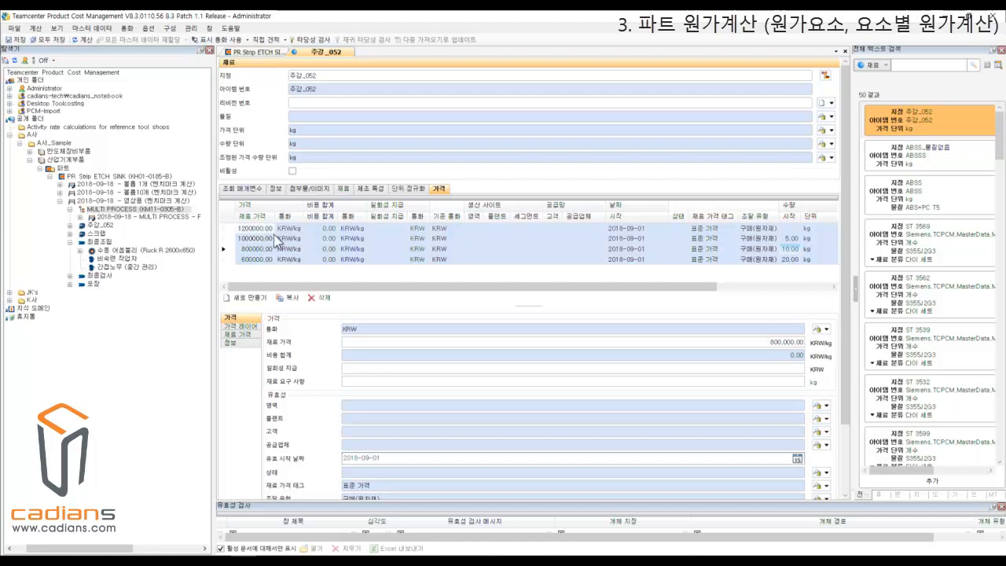
drag(702, 287, 767, 290)
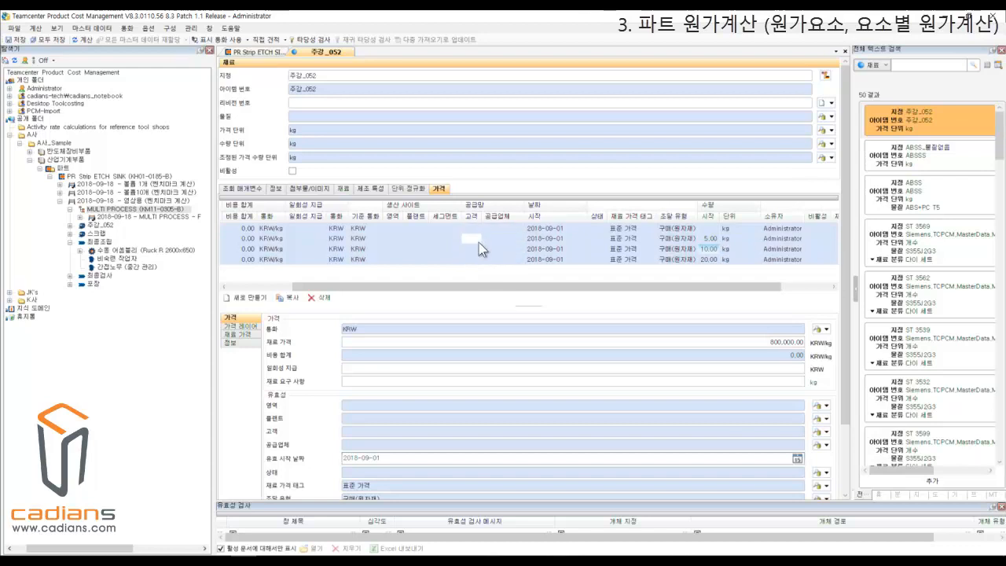
Set the assembly's annual requirement to 10 in the basic data of the 영상용 calculation.
click(255, 52)
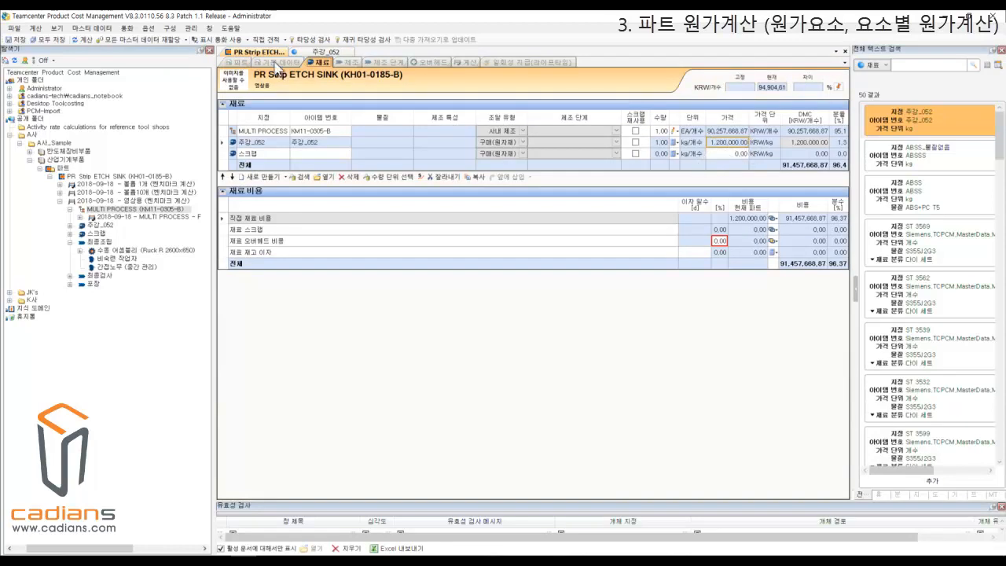
click(288, 61)
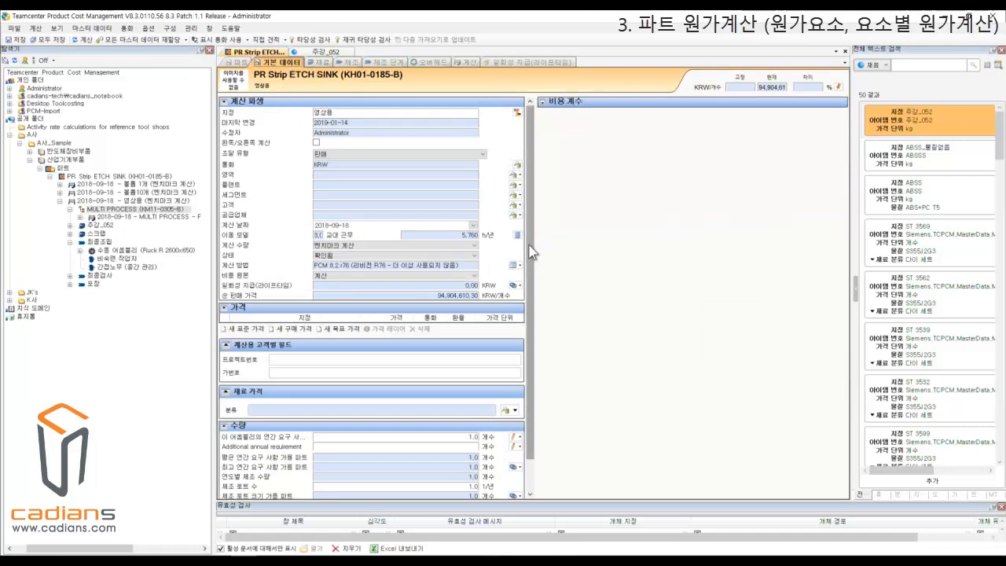
scroll(530, 252, down, 1)
click(397, 402)
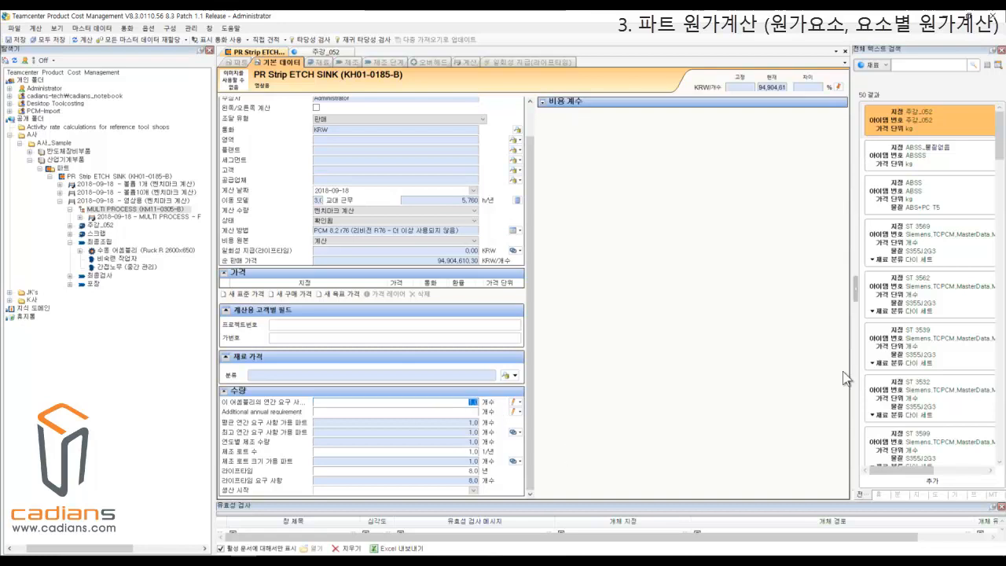
text(10)
click(461, 425)
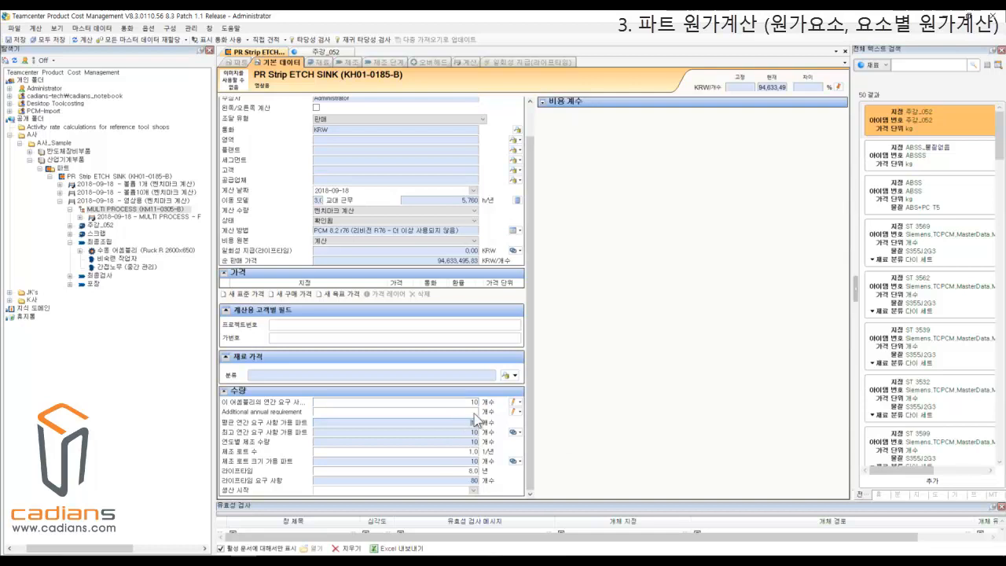
Set the 주강_052 material price to 800,000 KRW/kg in the 영상용 calculation's materials table.
click(321, 63)
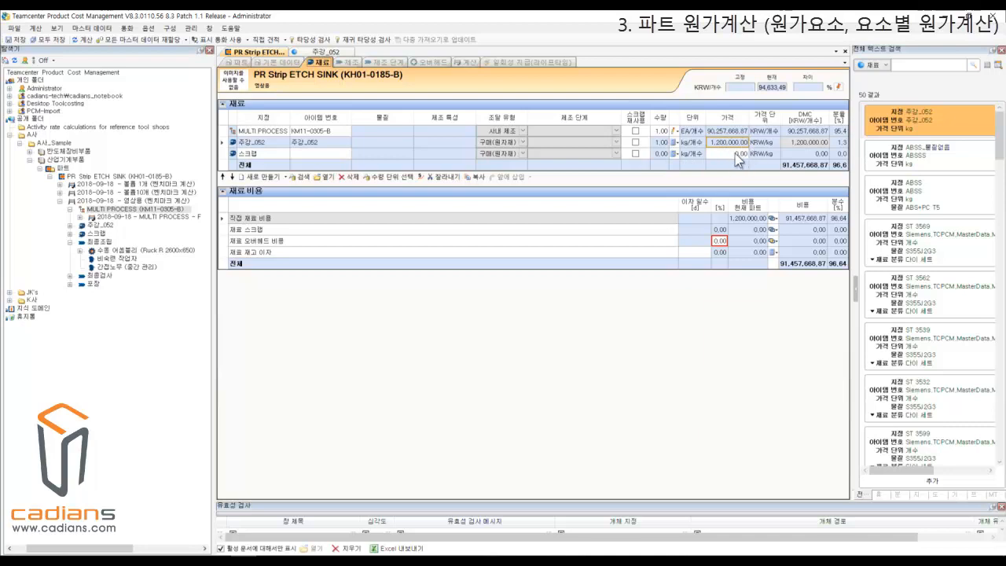
click(710, 147)
text(800000)
key(Return)
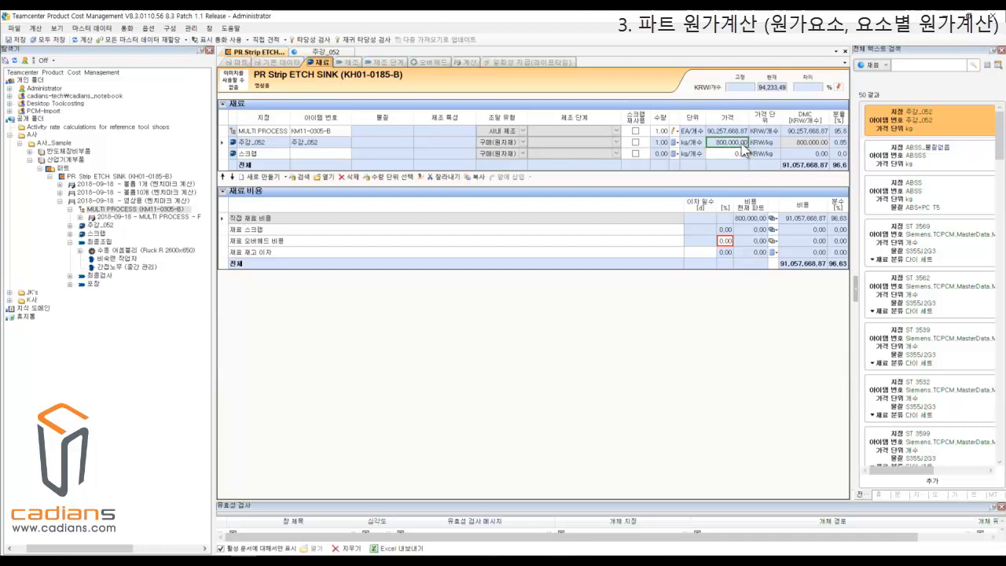
click(737, 144)
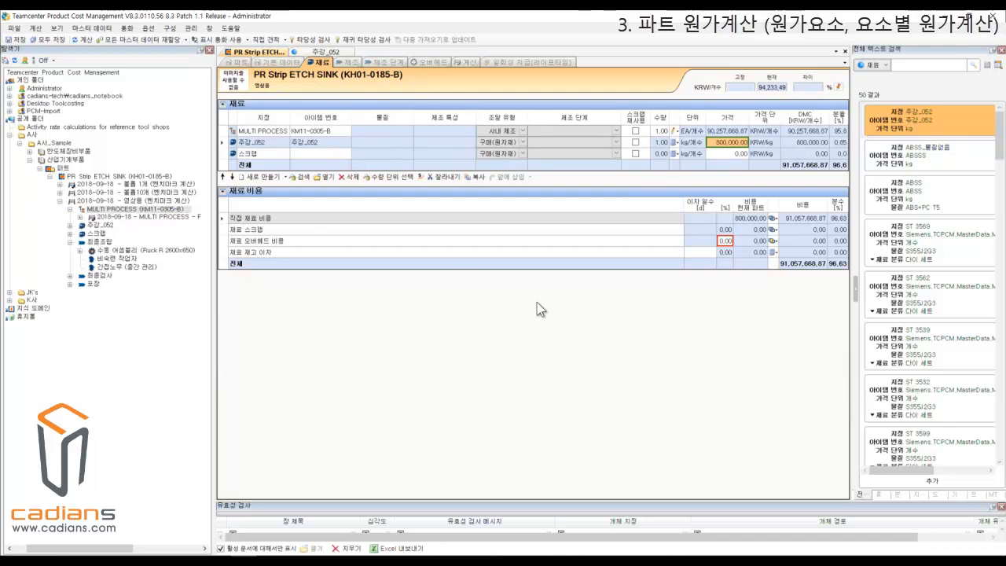
Open the manufacturing data of the 영상용 calculation and display the details of the 최종조립 manufacturing step.
click(349, 63)
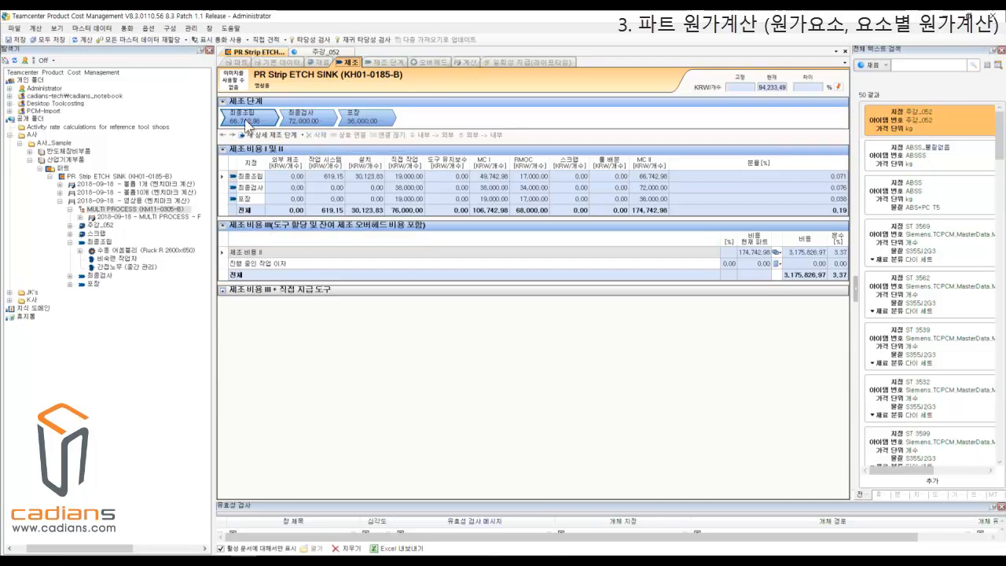
double_click(250, 124)
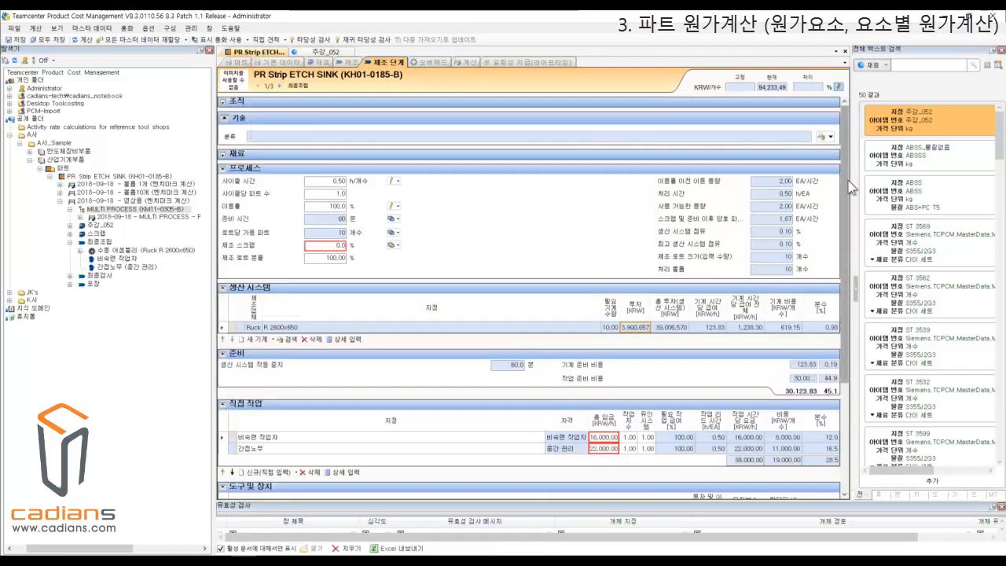
Examine the 최종조립 step's cycle time and utilization rate, together with the machine cost of the Ruck R 2600x650 production system.
drag(851, 186, 852, 225)
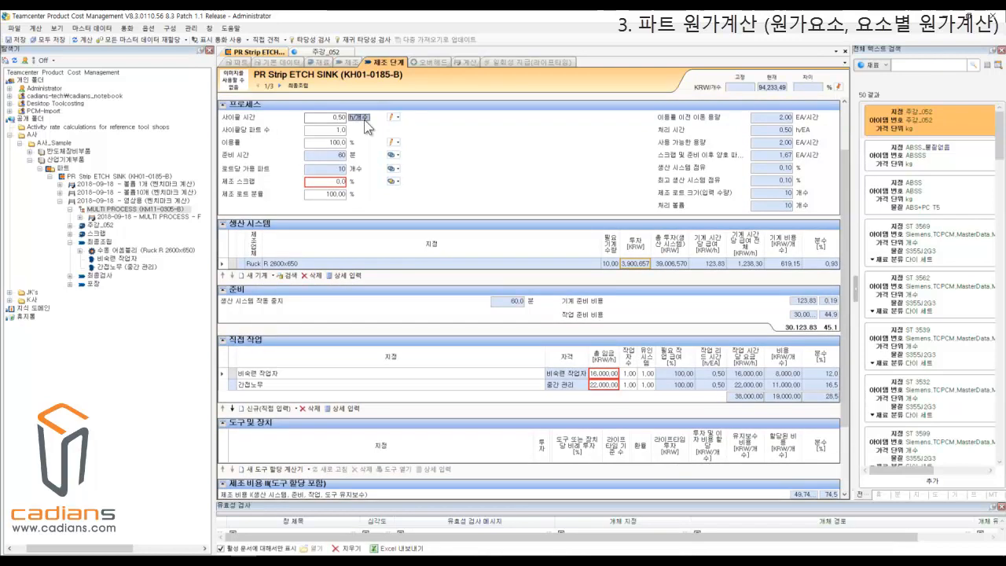
click(328, 117)
double_click(337, 117)
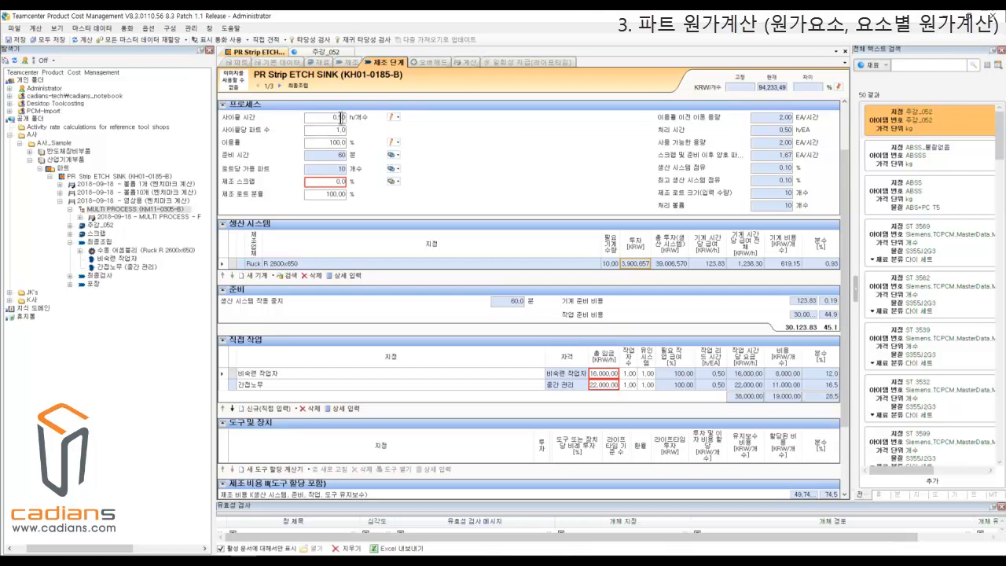
drag(328, 119, 343, 118)
double_click(338, 142)
click(281, 265)
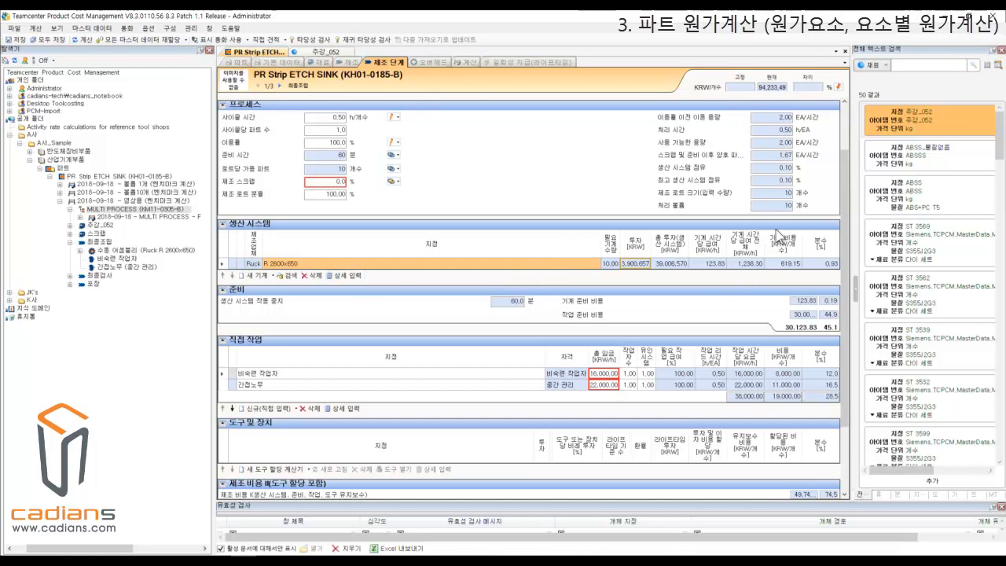
click(789, 266)
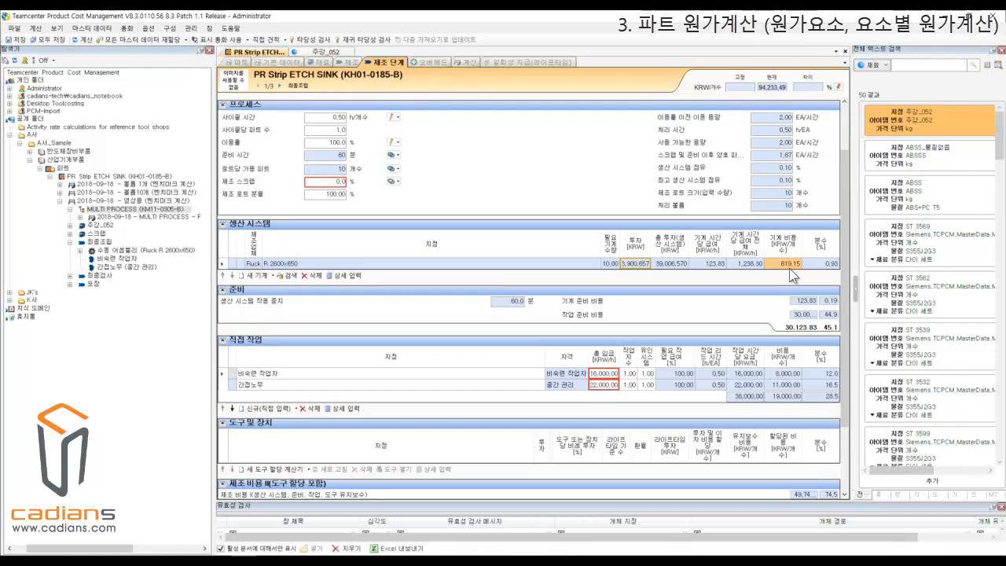
Review the 최종조립 step's setup costs and the direct labor entries for 비숙련 작업자 and 간접노무, including the 간접노무 wage.
scroll(794, 273, down, 1)
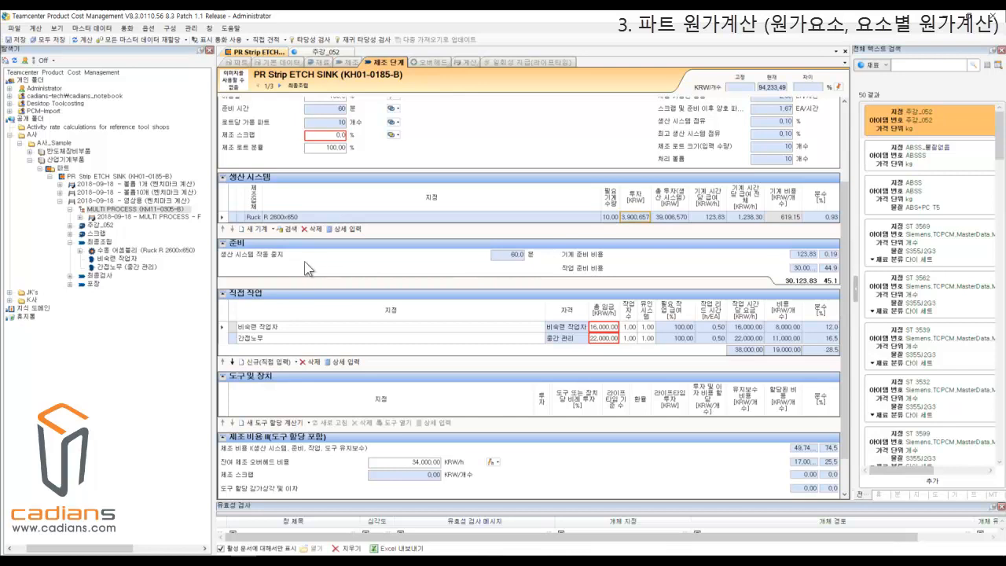
scroll(305, 269, down, 1)
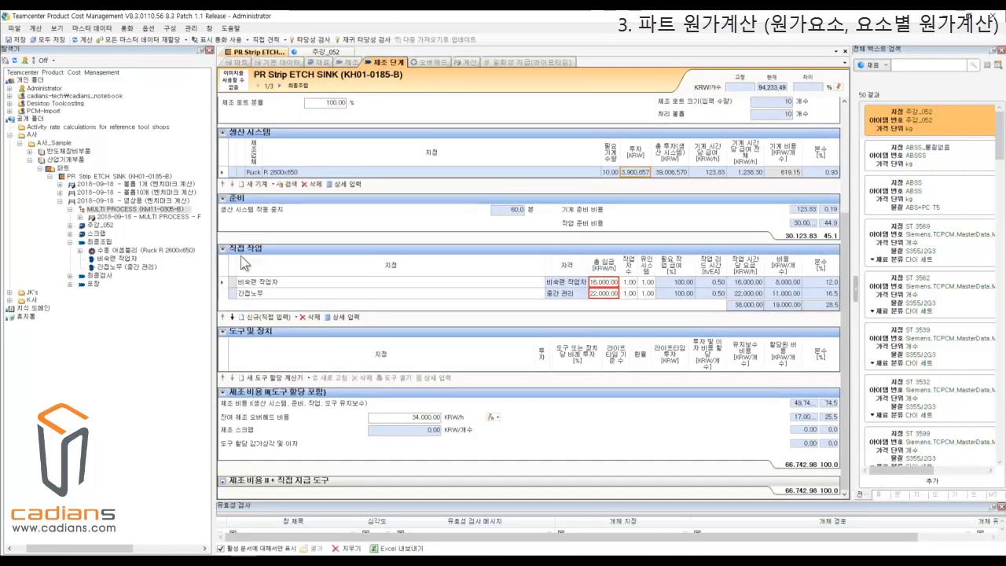
click(299, 286)
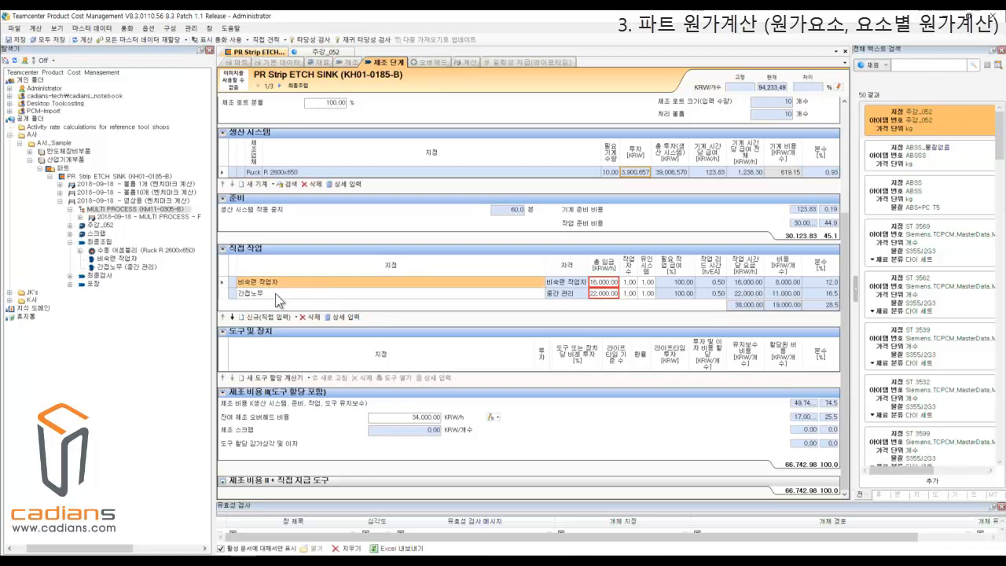
click(276, 294)
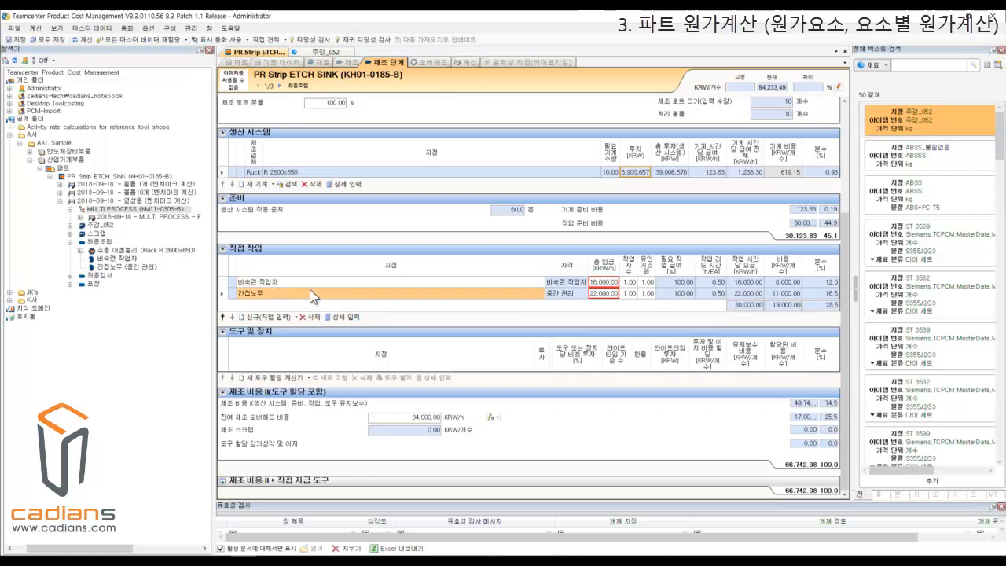
click(611, 293)
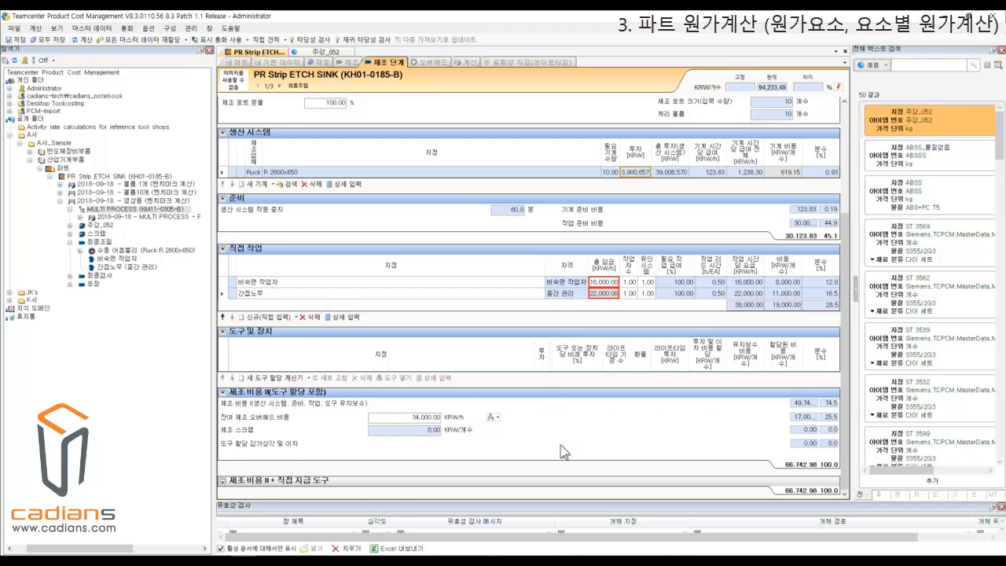
scroll(560, 445, up, 3)
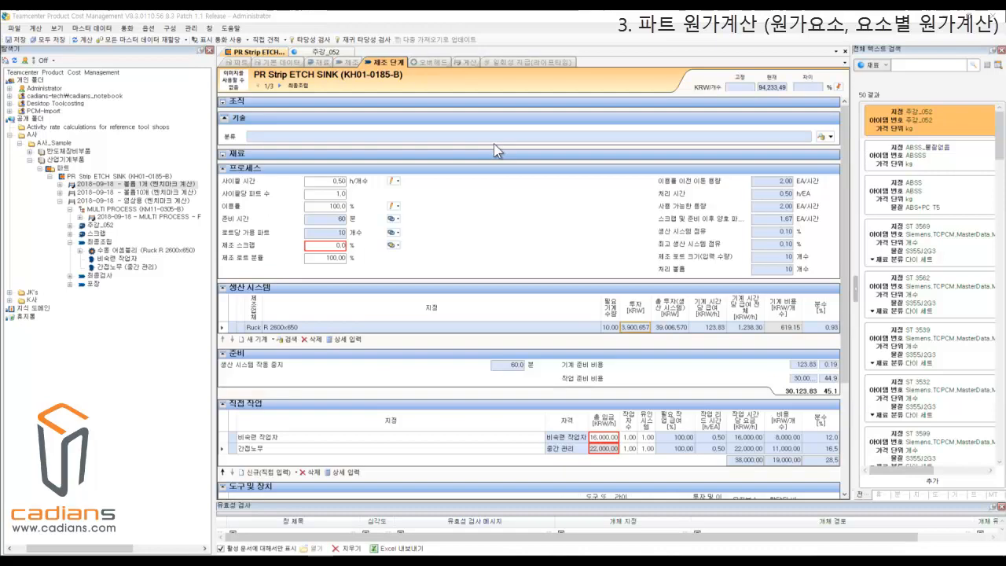
Review the 영상용 calculation's overhead data: special direct costs, input-method options for 판매 및 일반 관리 비용, research and development costs, and profit.
click(429, 61)
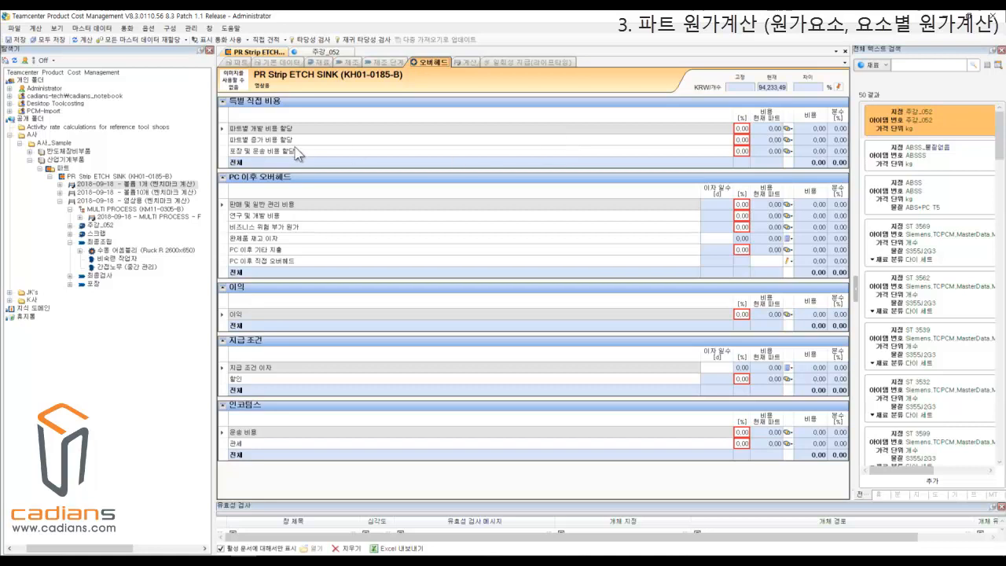
click(460, 128)
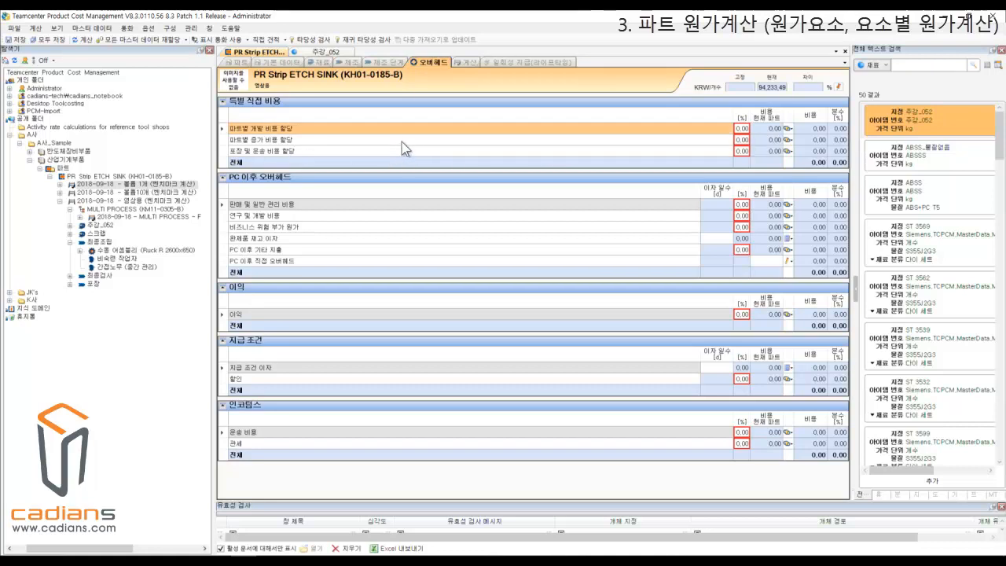
click(397, 141)
click(439, 151)
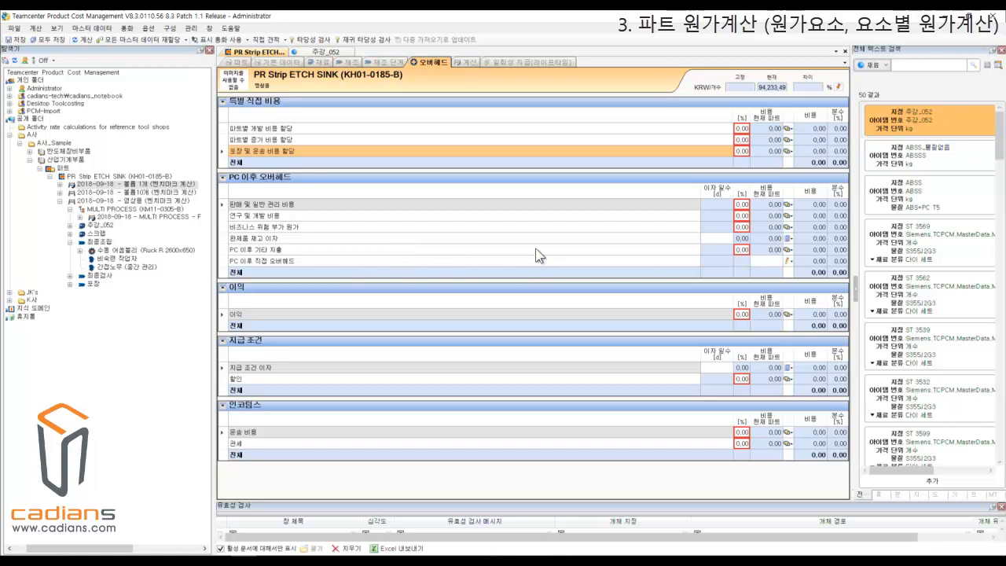
click(788, 204)
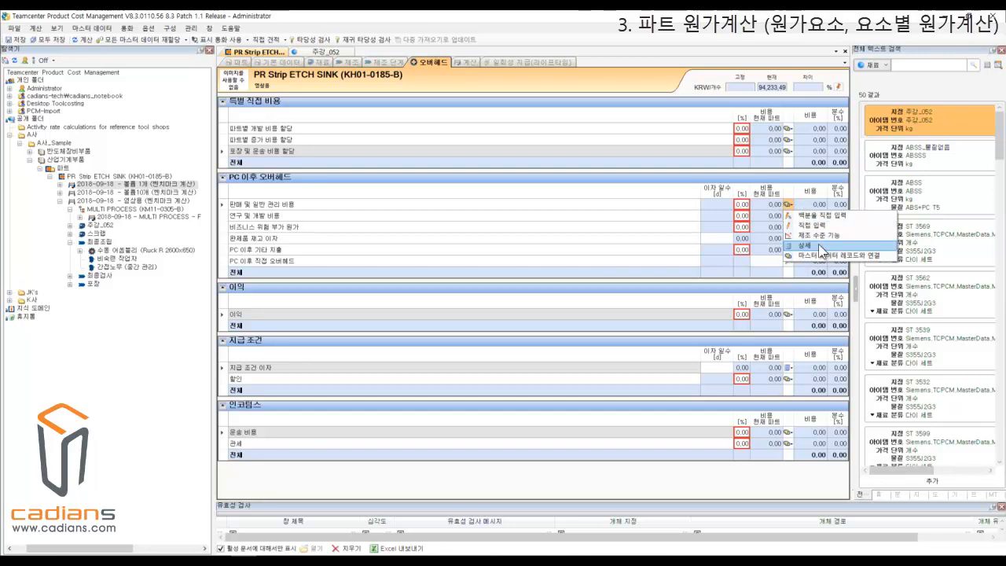
click(669, 219)
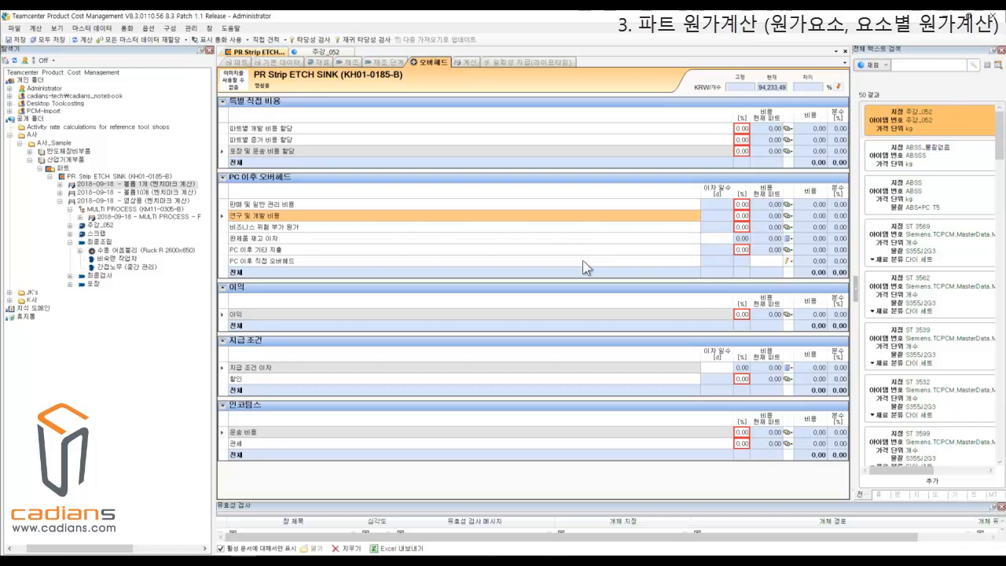
click(445, 315)
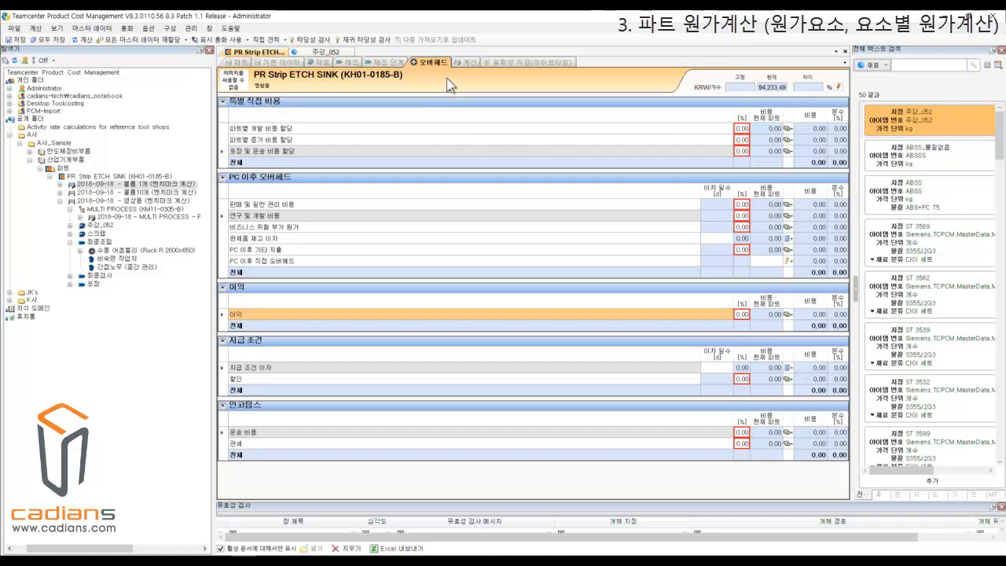
Display the 영상용 calculation's net sales price breakdown and examine raw materials, purchased parts, direct material costs and total material costs.
click(468, 61)
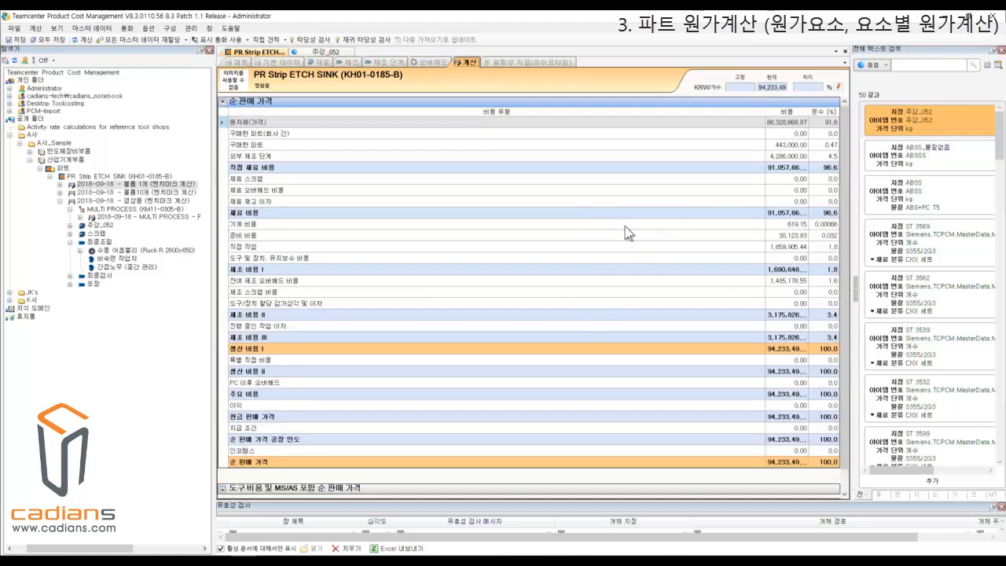
click(283, 124)
click(302, 144)
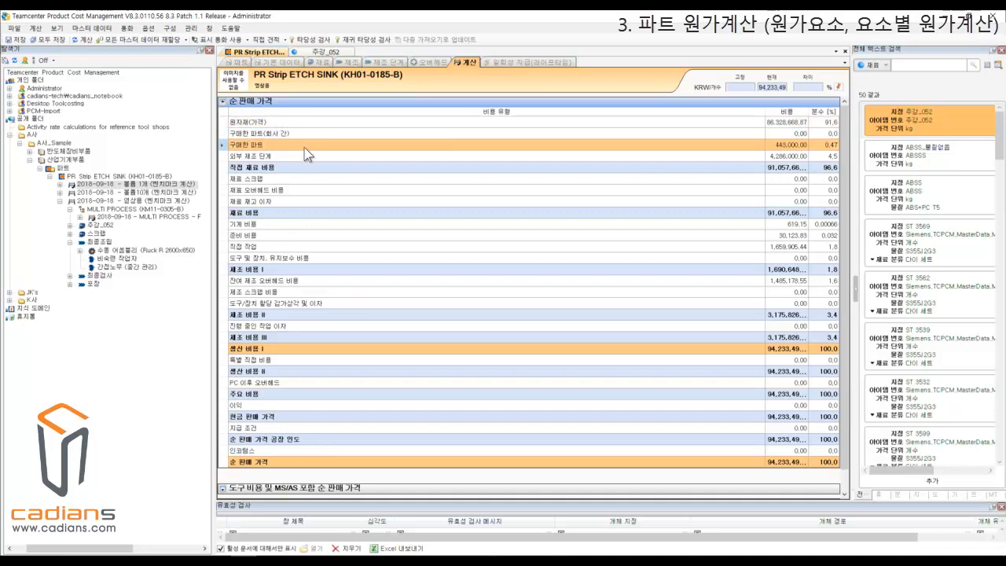
click(330, 167)
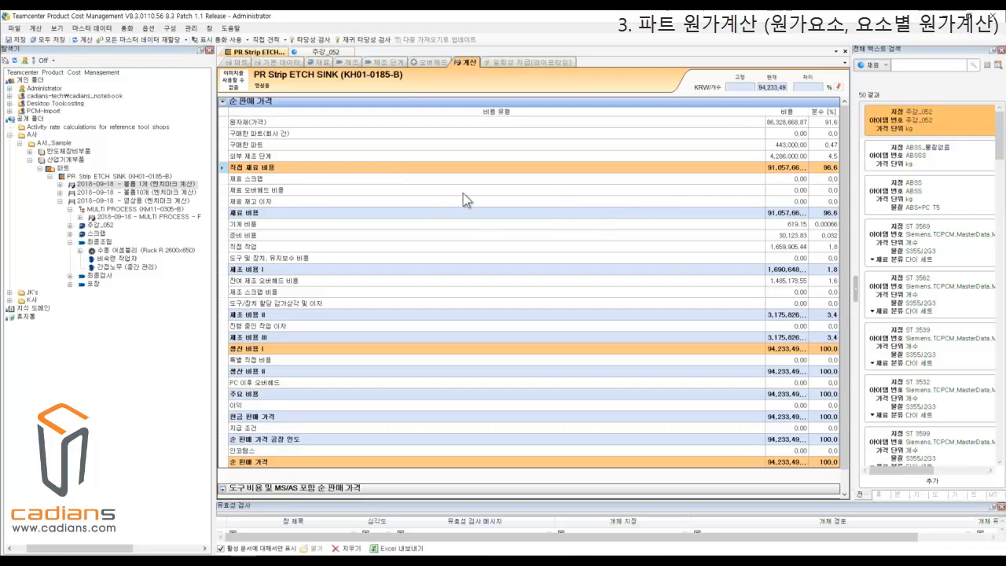
click(635, 213)
Trace the cost breakdown from direct labor and 제조 비용 I through 생산 비용 I to the net sales price.
scroll(665, 233, down, 1)
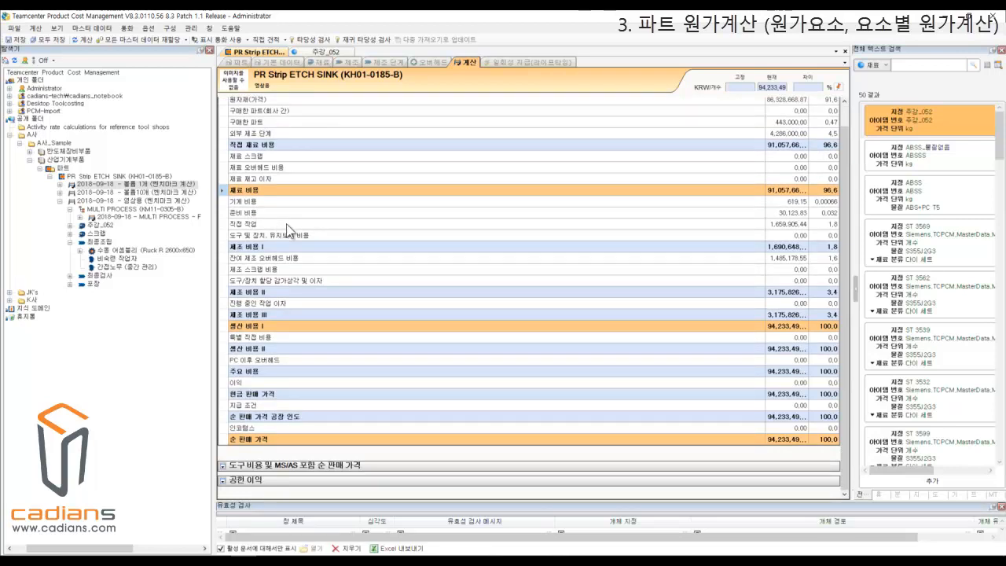
click(306, 224)
click(632, 248)
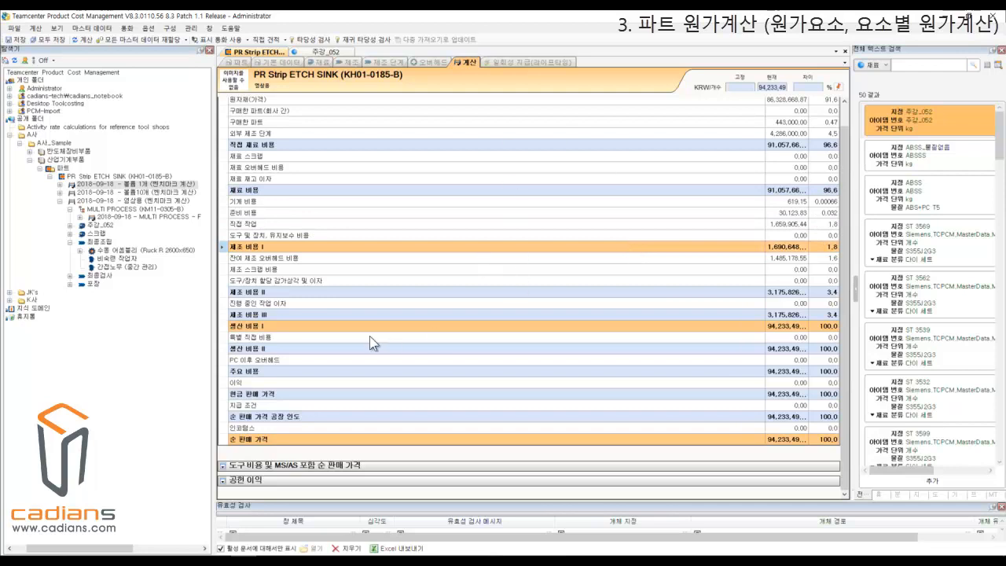
click(361, 325)
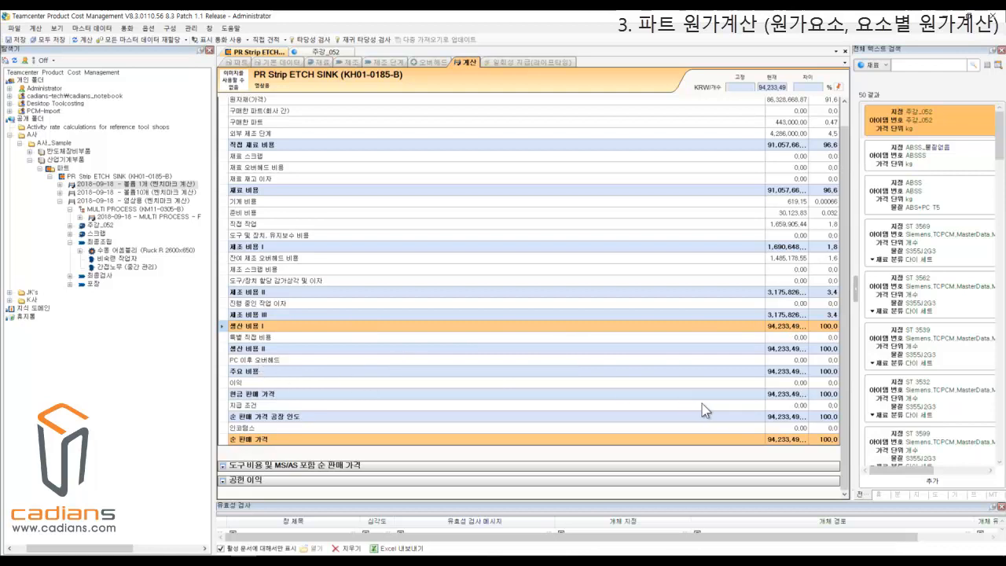
click(441, 442)
Open the calculation report for the 볼륨 1개 calculation, expand its whole structure and bring the cost columns into view.
right_click(143, 186)
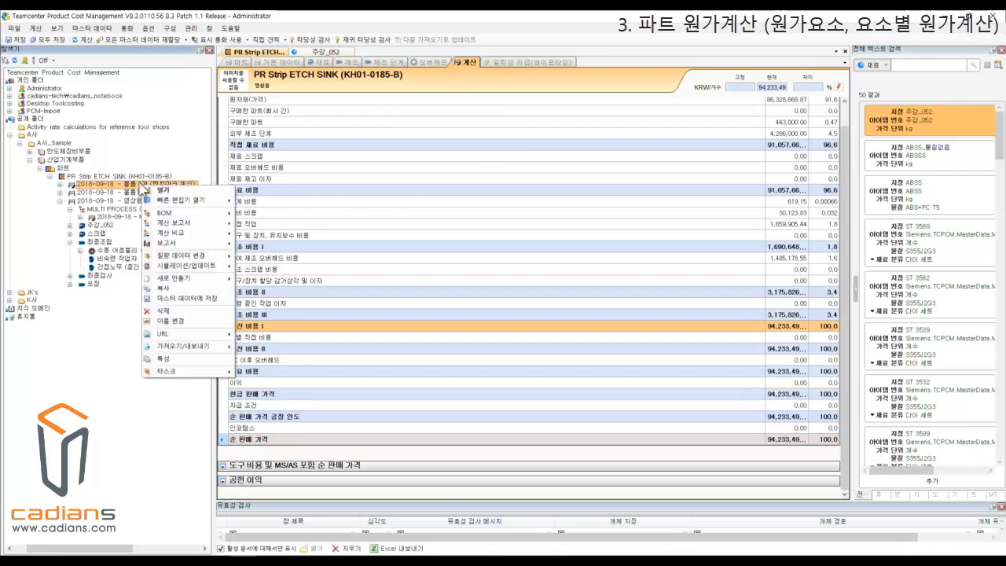
mouse_move(204, 226)
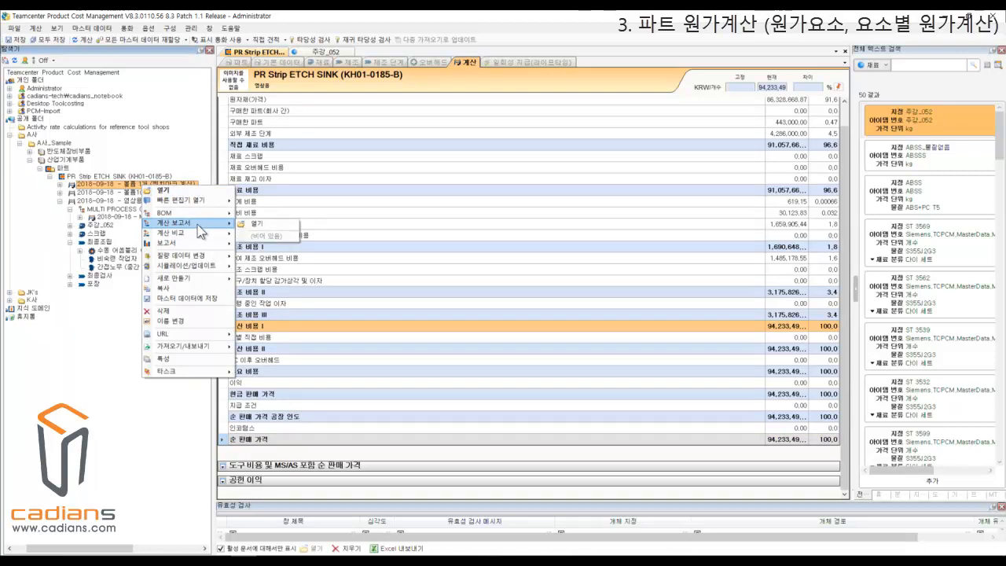
click(256, 224)
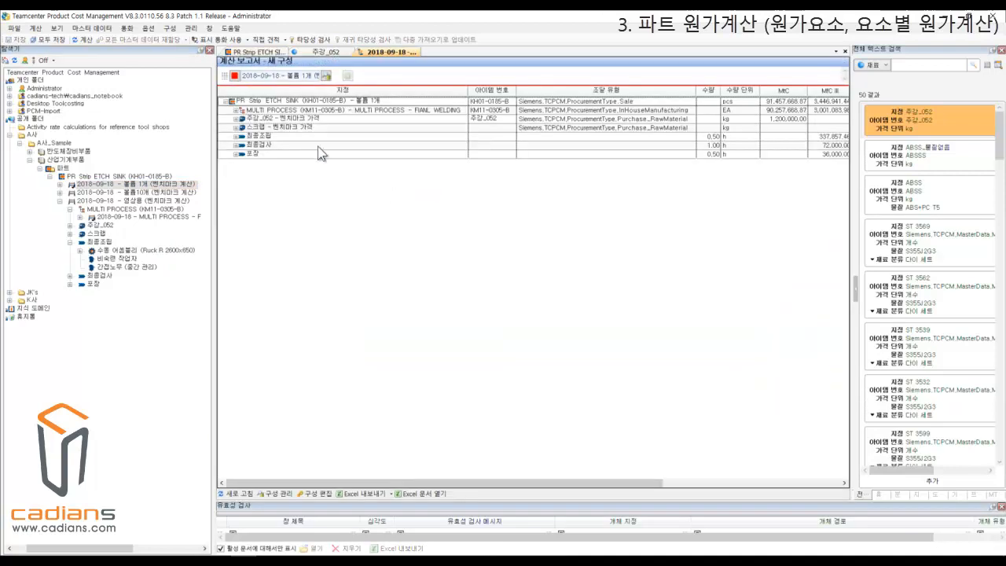
right_click(304, 103)
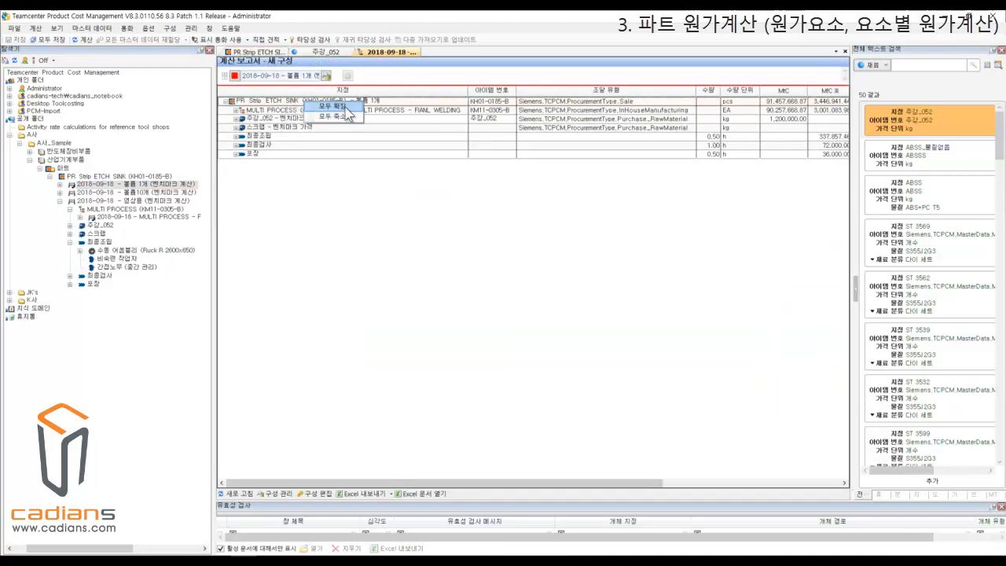
click(346, 119)
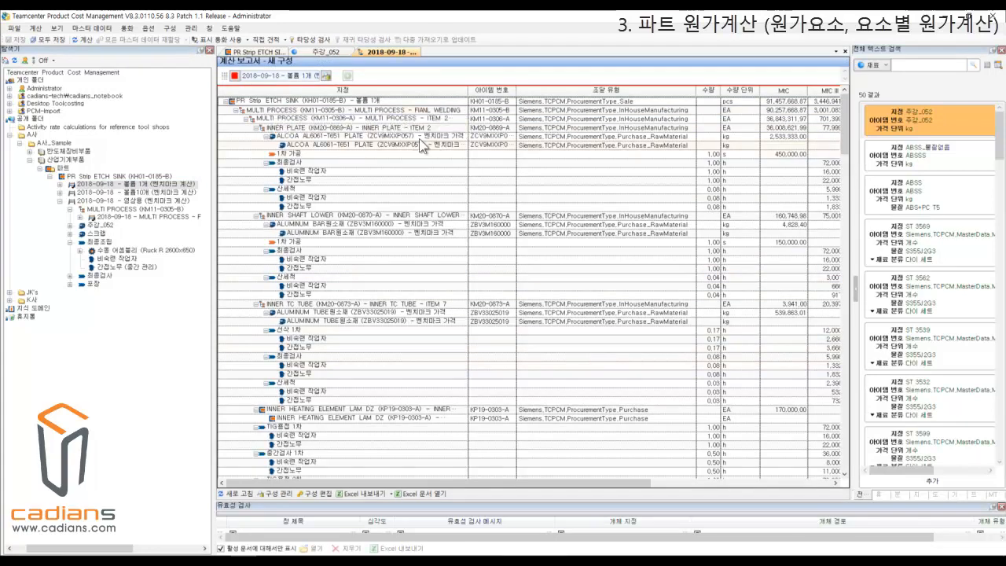
drag(555, 484, 472, 494)
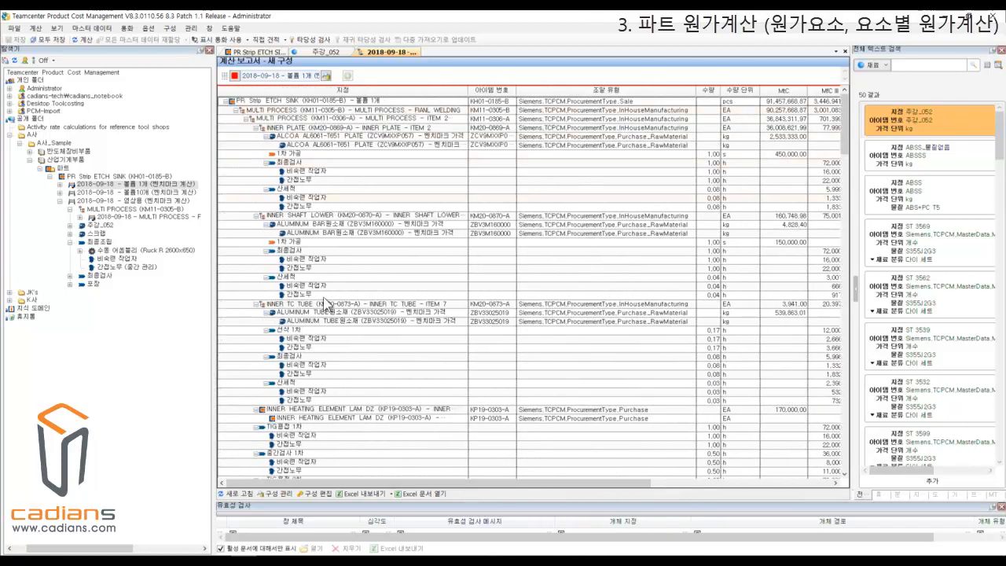
drag(488, 482, 723, 470)
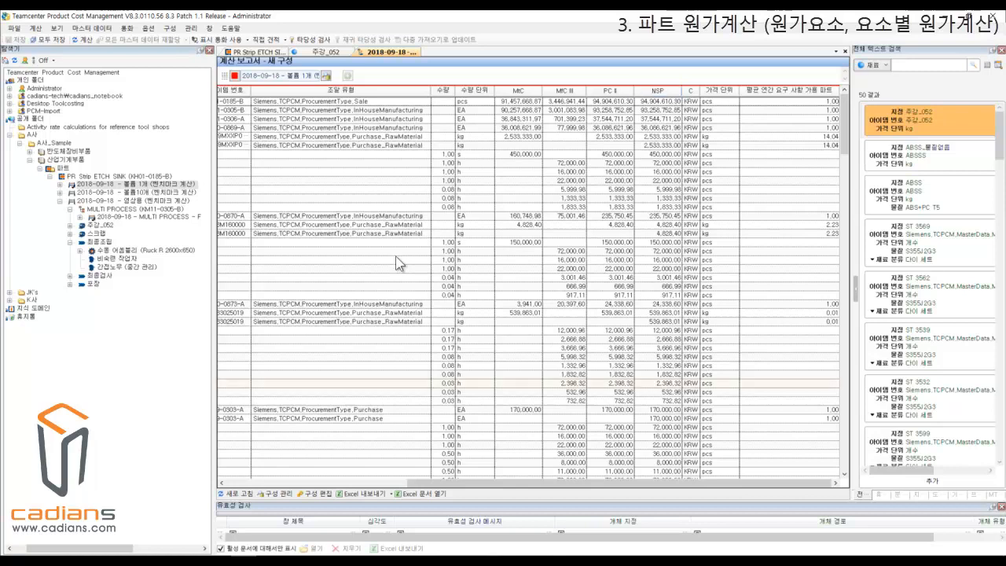
Generate the 결과 보고서 for the 볼륨 1개 calculation, set its zoom to 100% and view the basic data page.
right_click(154, 187)
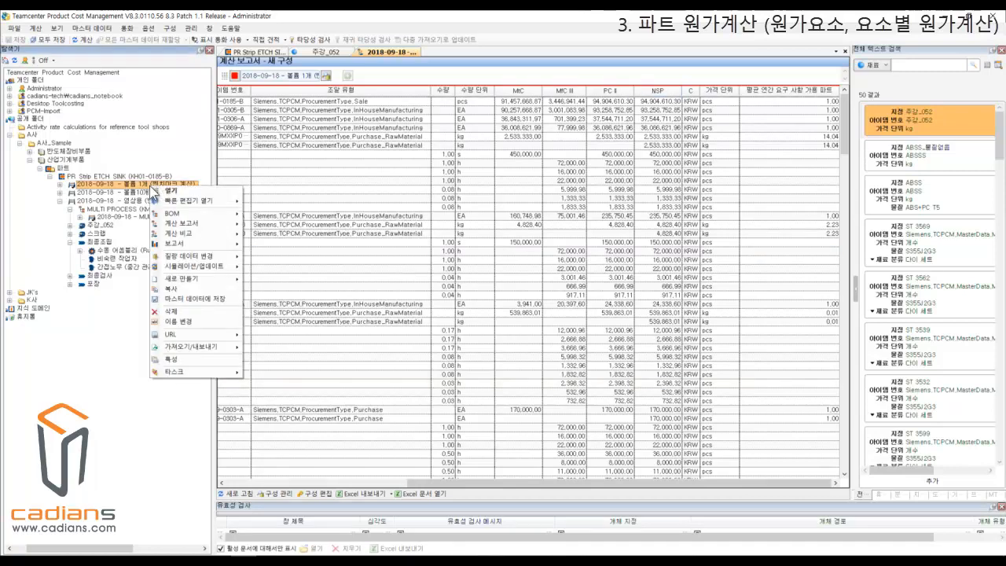
mouse_move(187, 244)
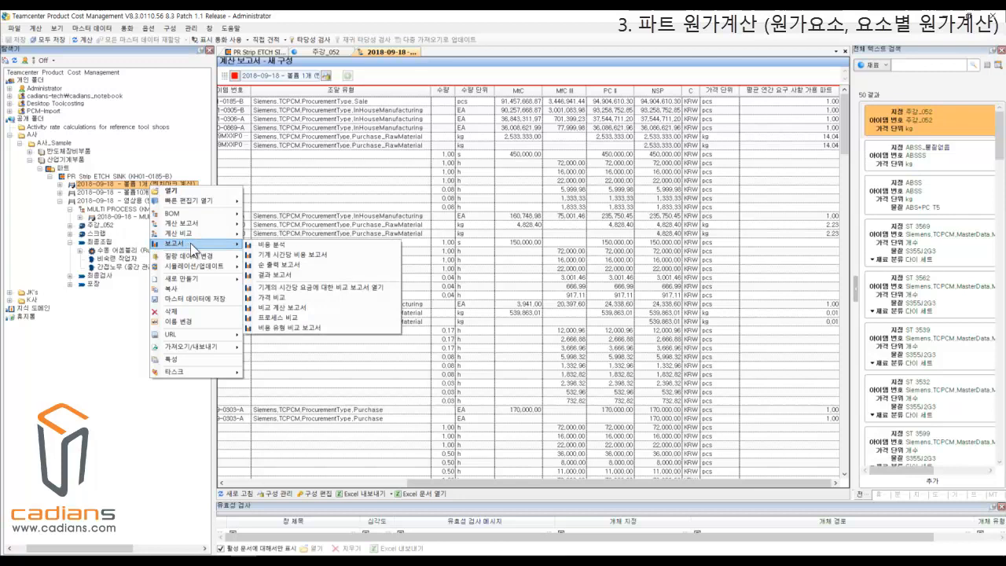
click(330, 266)
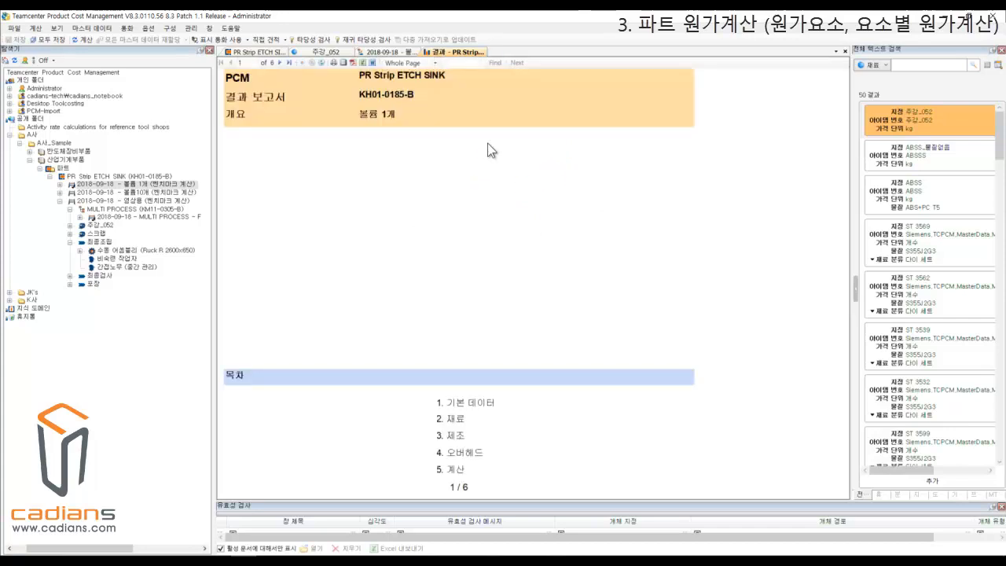
click(436, 62)
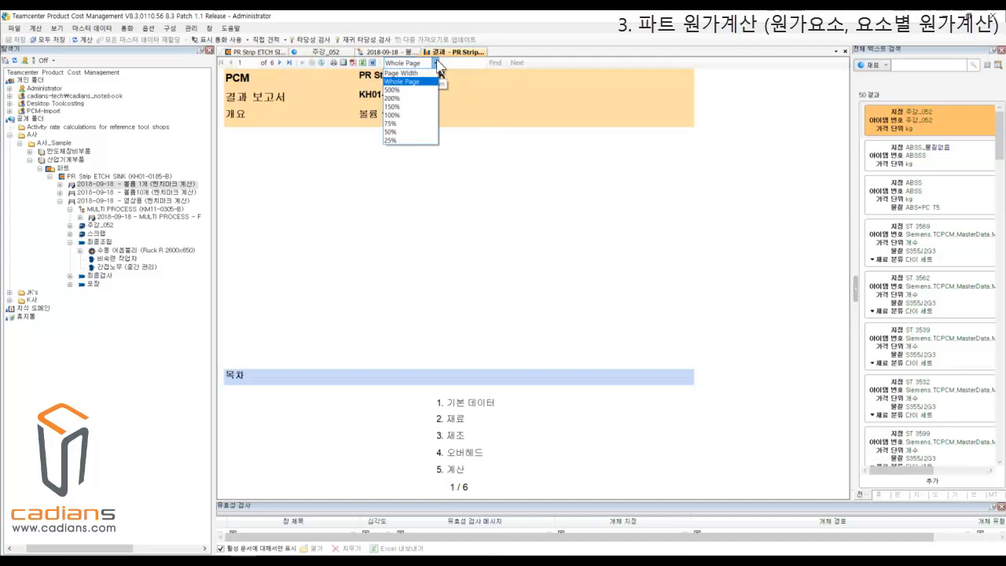
click(405, 118)
click(499, 220)
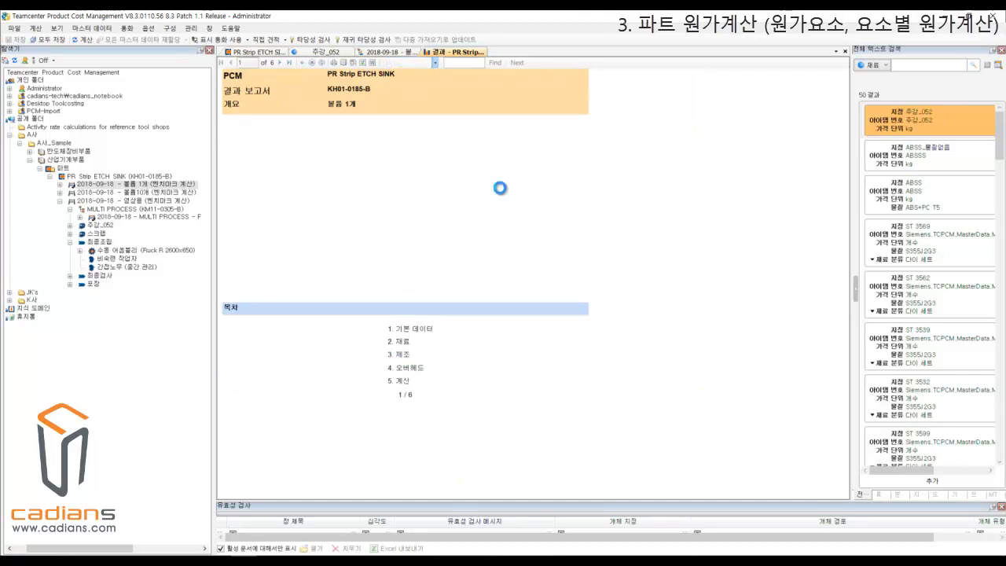
scroll(503, 194, down, 2)
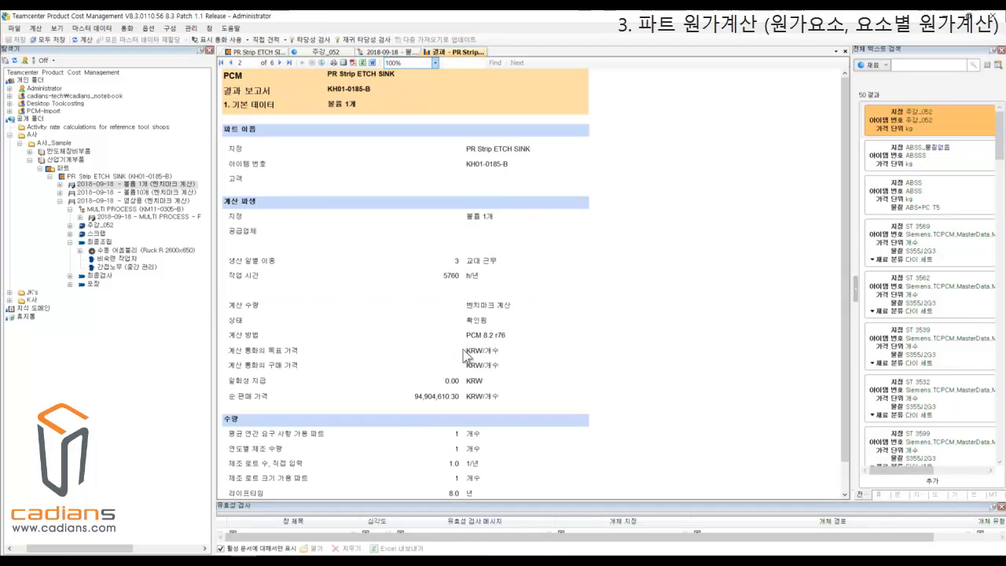
Read through the 결과 보고서 from the basic data and material pages to the overhead and final calculation pages.
scroll(541, 314, down, 1)
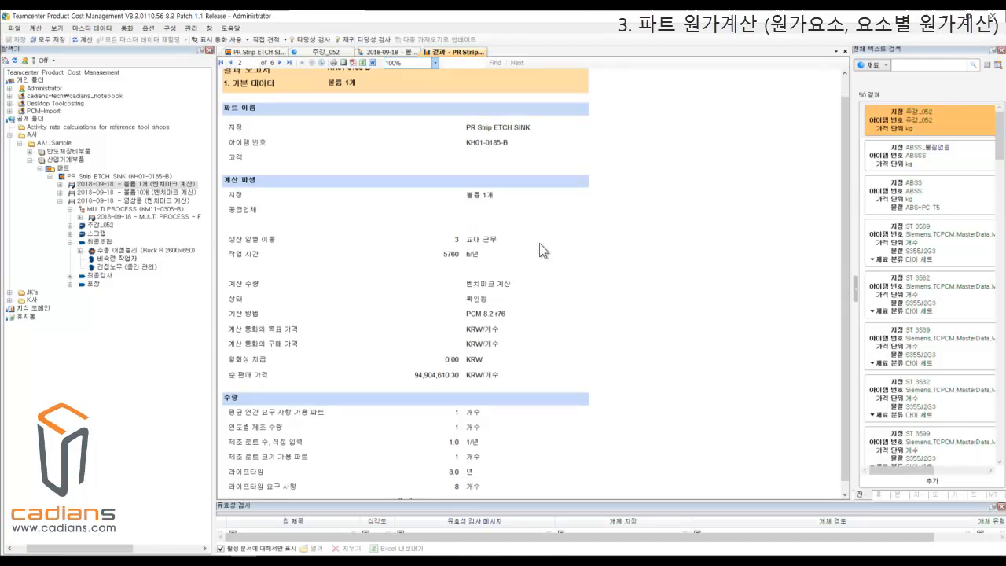
scroll(530, 251, down, 3)
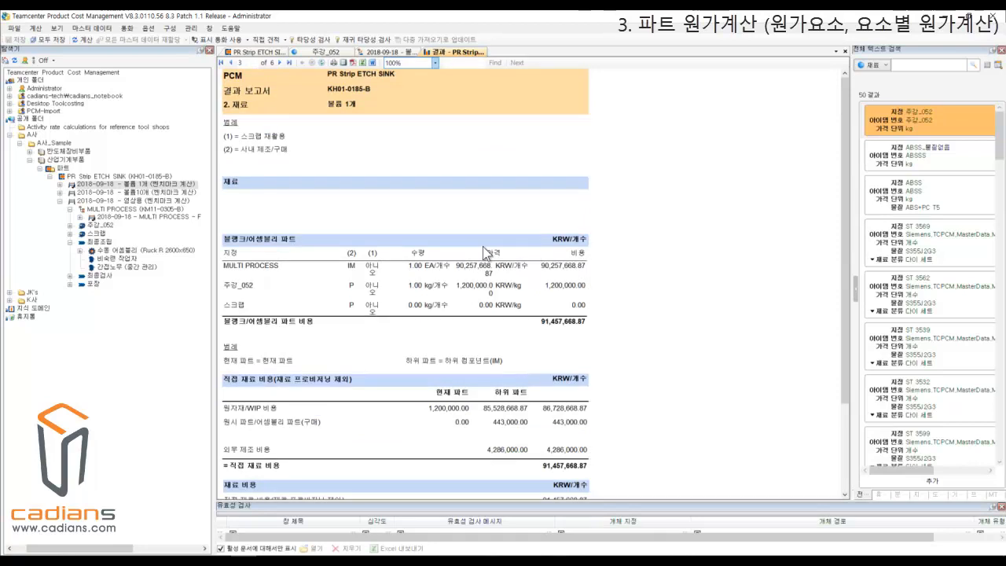
scroll(503, 275, down, 1)
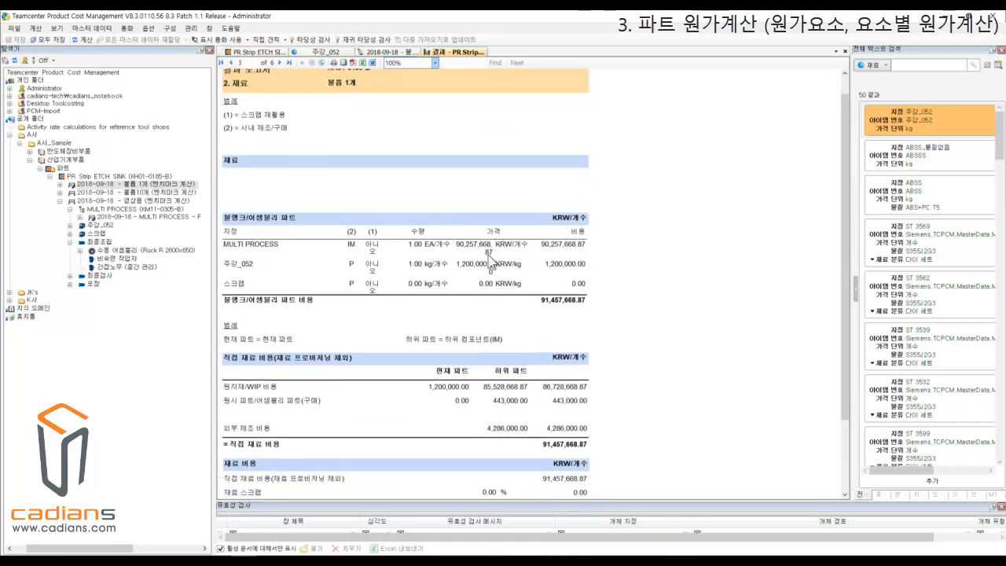
scroll(595, 281, down, 4)
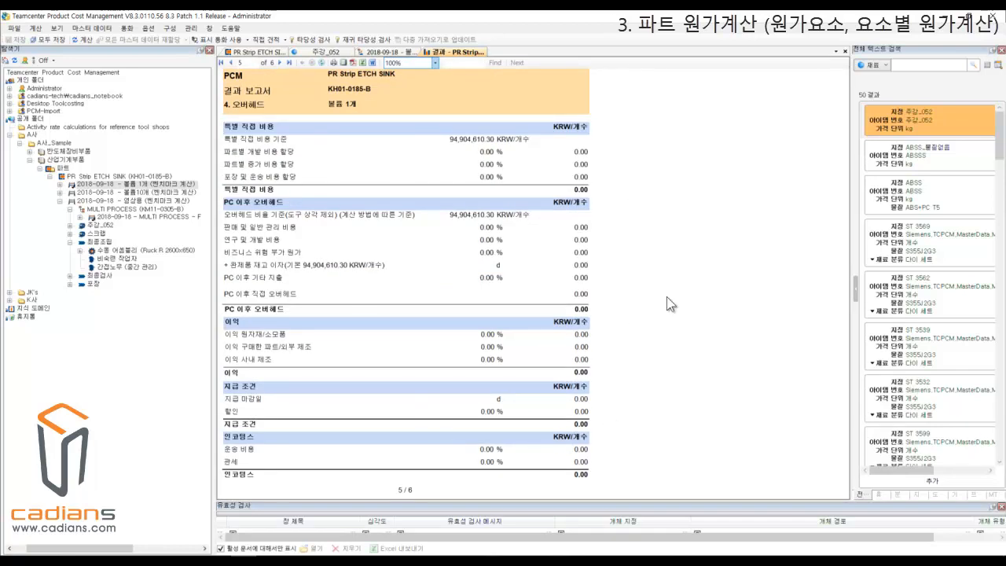
scroll(637, 343, down, 1)
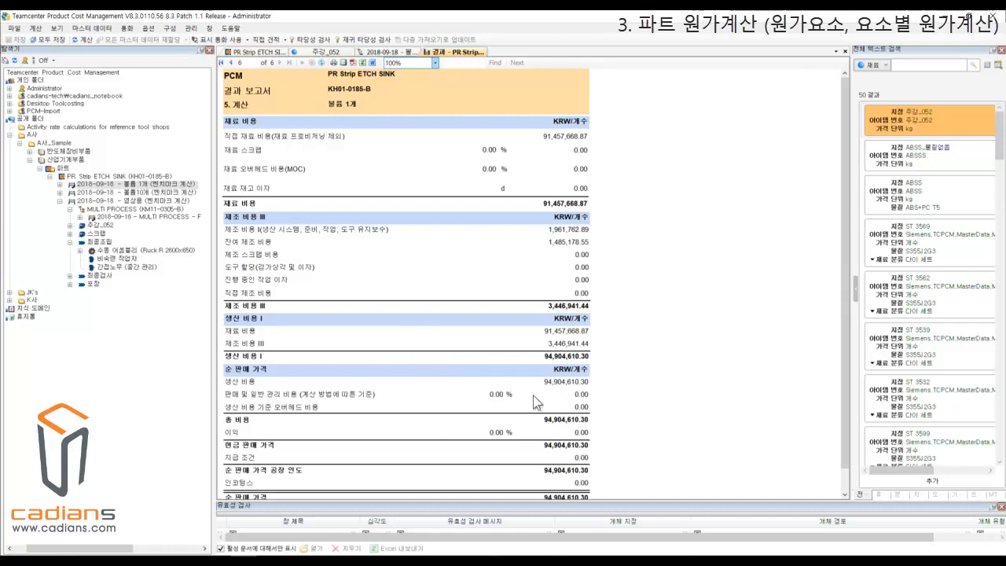
scroll(660, 428, down, 1)
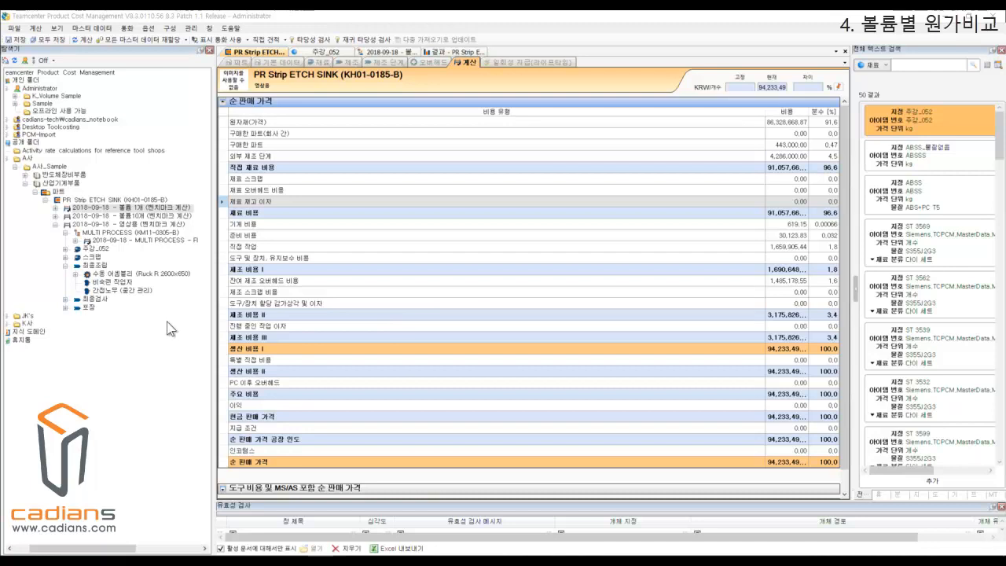
Collapse the 영상용 calculation in the project tree and open the 볼륨 1개 and 볼륨10개 calculations.
click(141, 209)
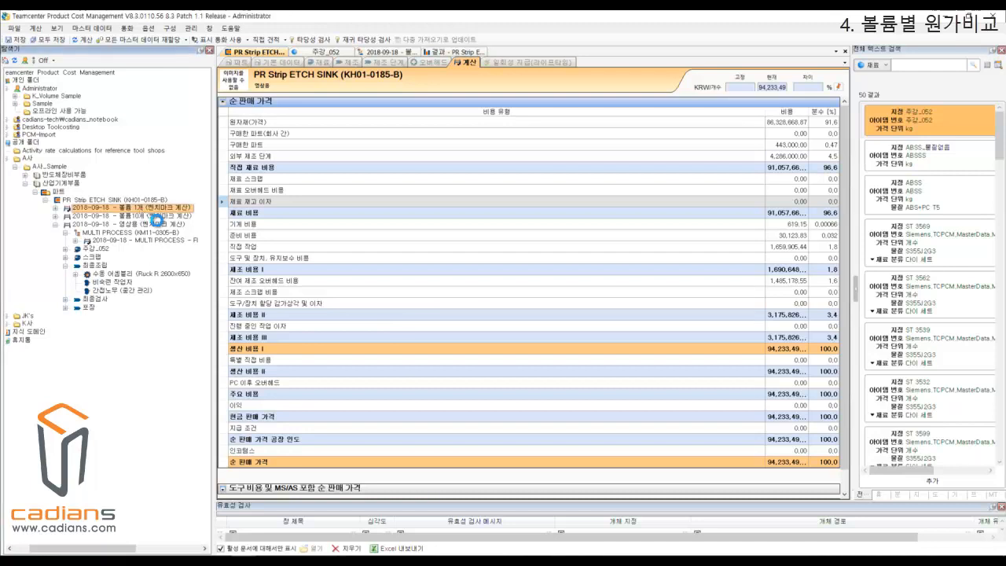
click(135, 221)
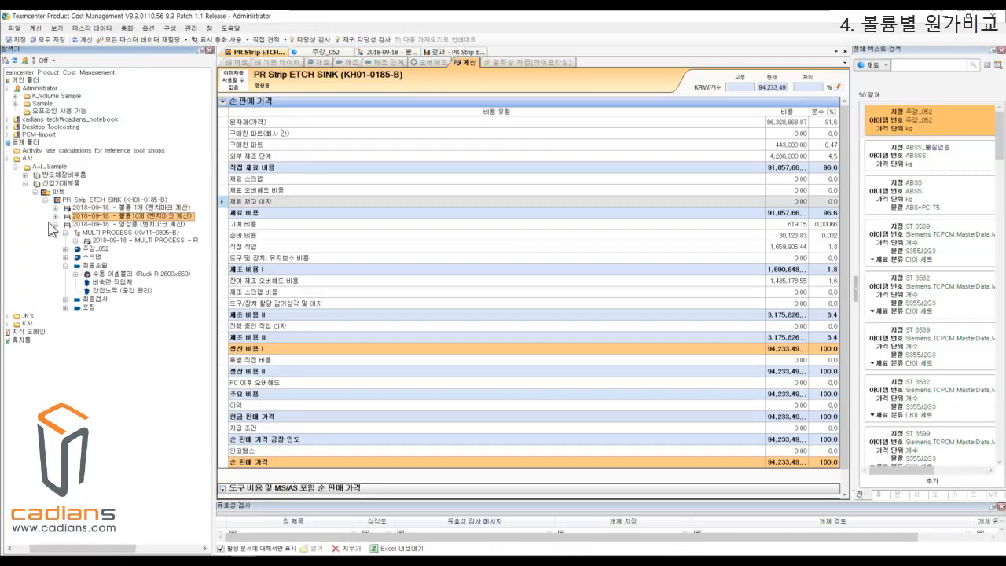
click(55, 224)
click(158, 209)
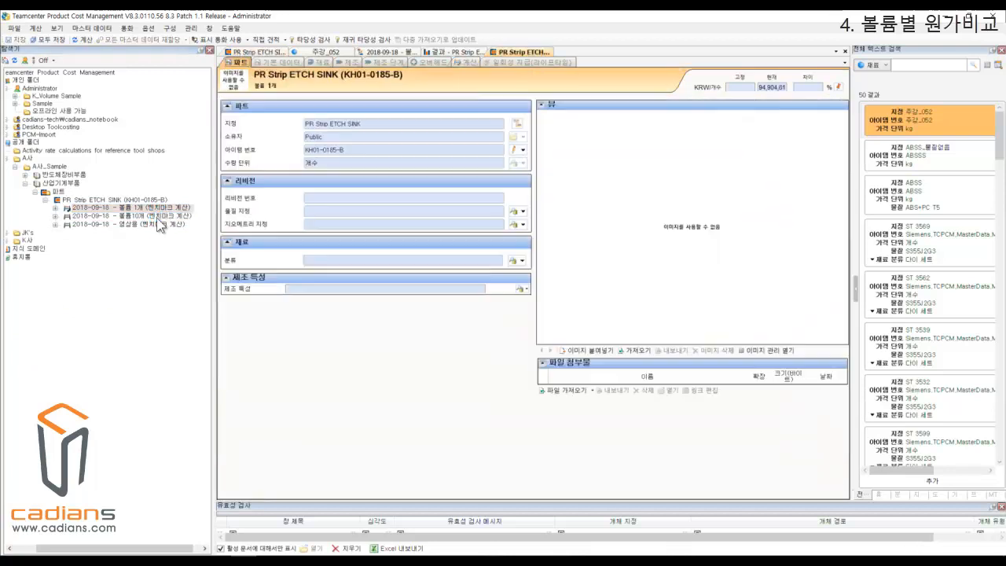
double_click(157, 216)
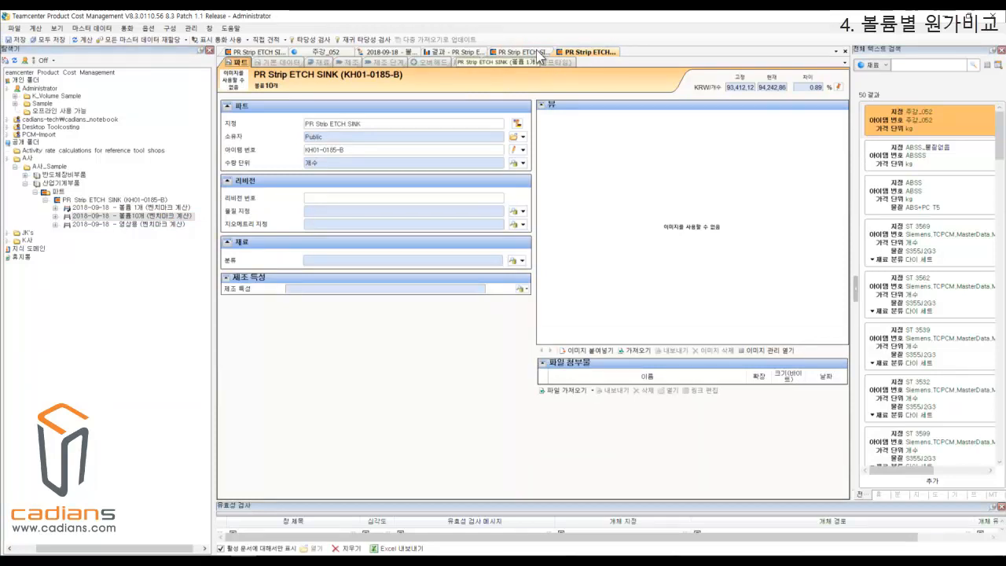
Compare the basic data of the 볼륨 1개 and 볼륨10개 calculations, examining the annual requirement and other quantity values.
click(538, 54)
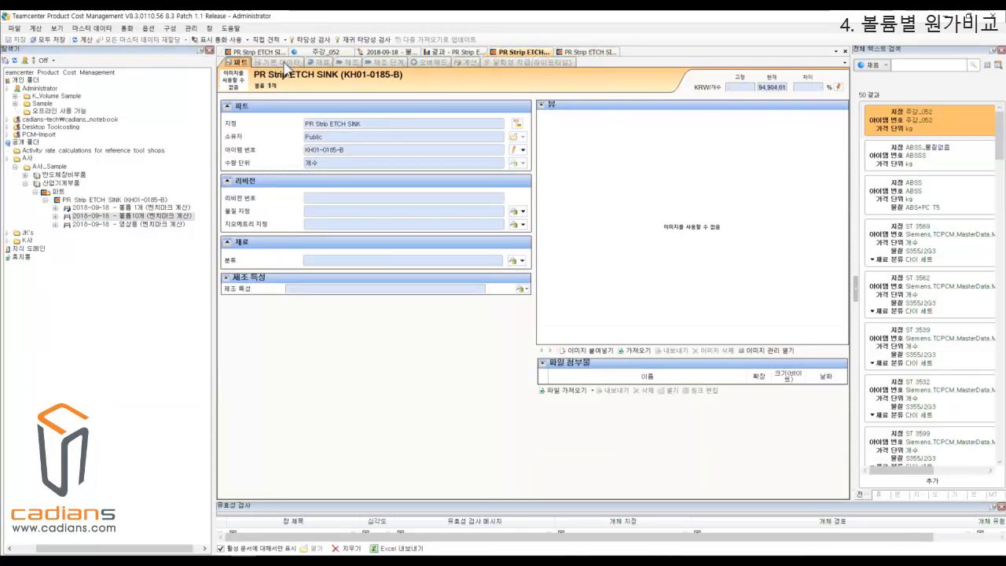
click(285, 63)
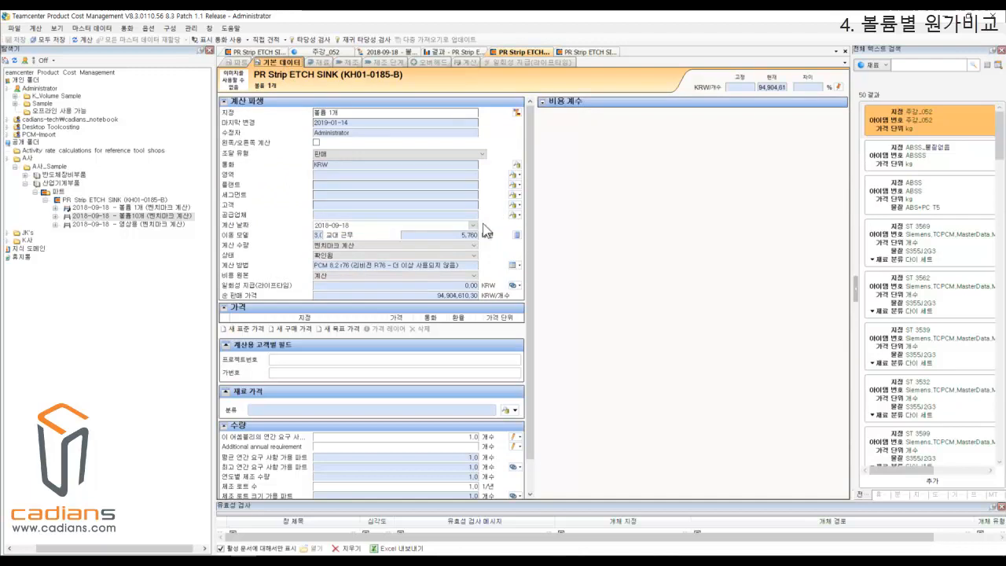
scroll(532, 210, down, 1)
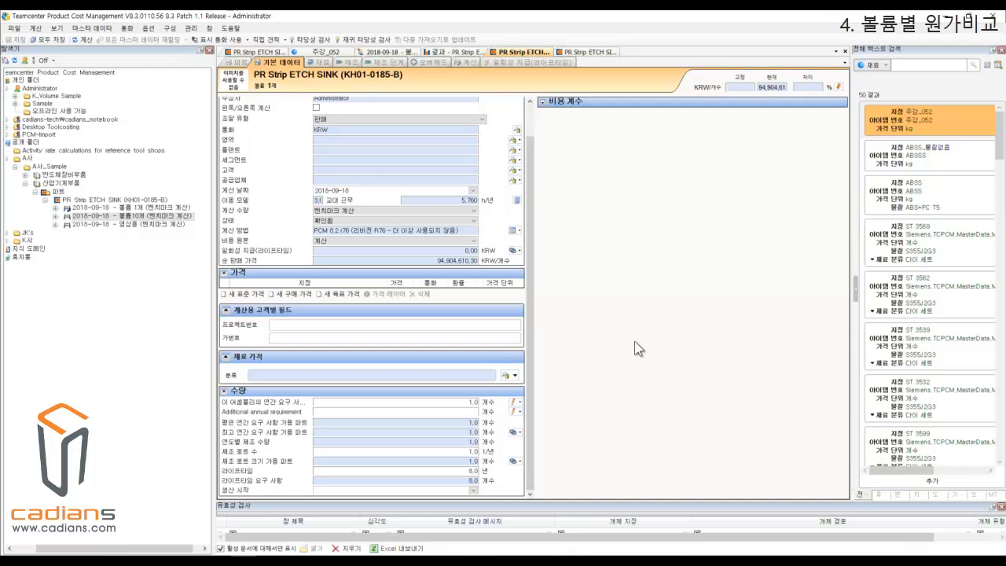
click(595, 53)
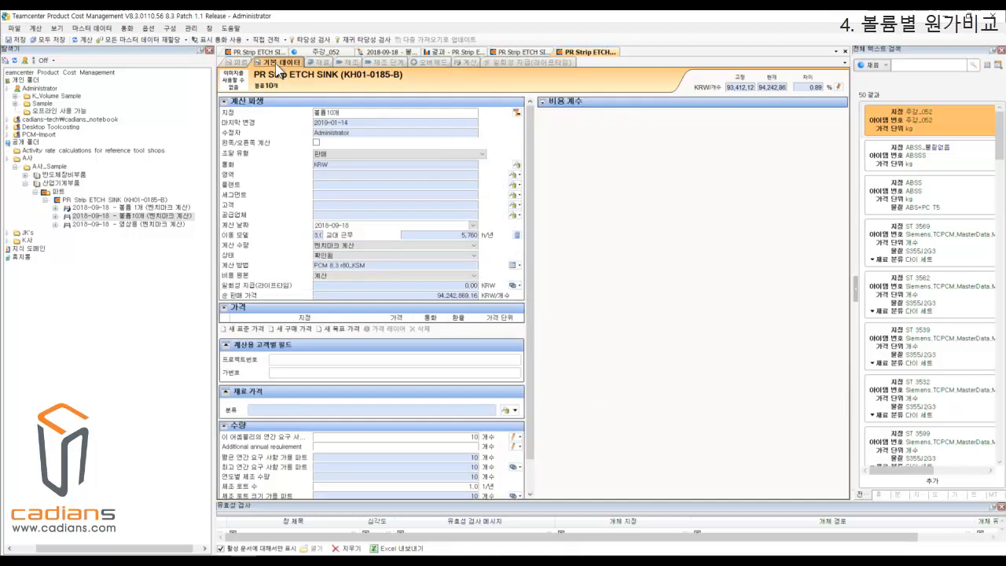
scroll(527, 379, down, 2)
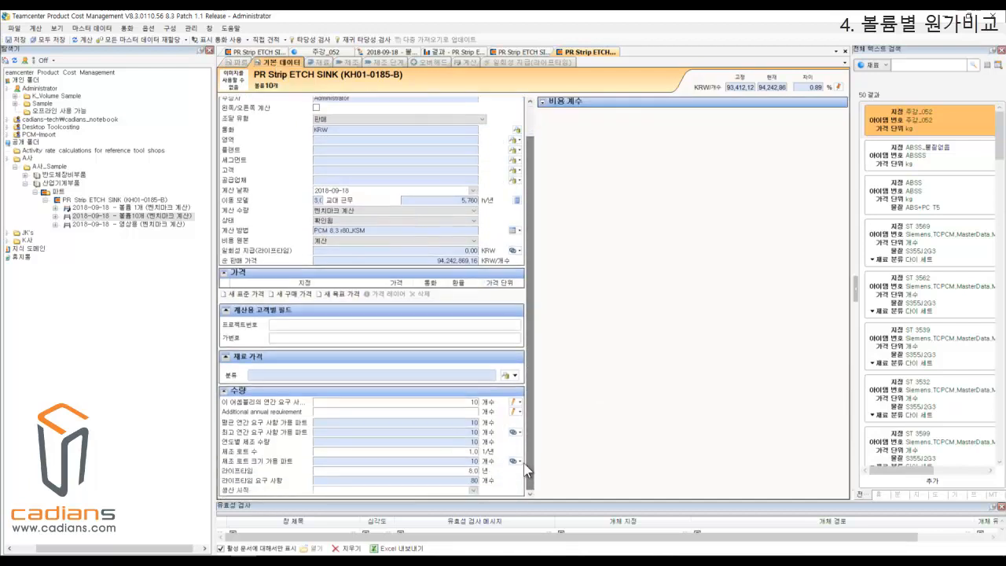
click(489, 402)
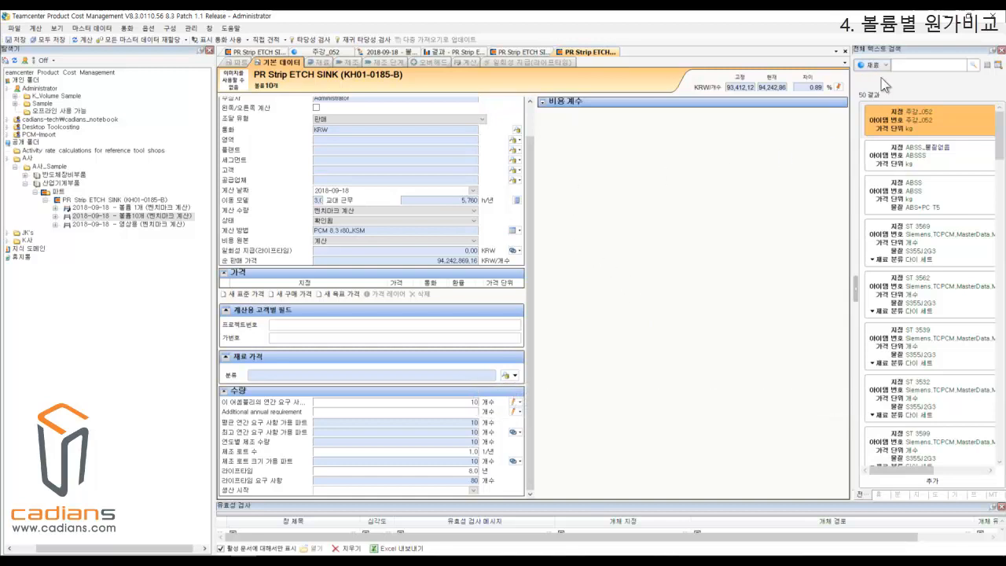
Examine the quantity-based prices of material 주강_052 and locate the price entry that starts at 10 kg.
click(322, 53)
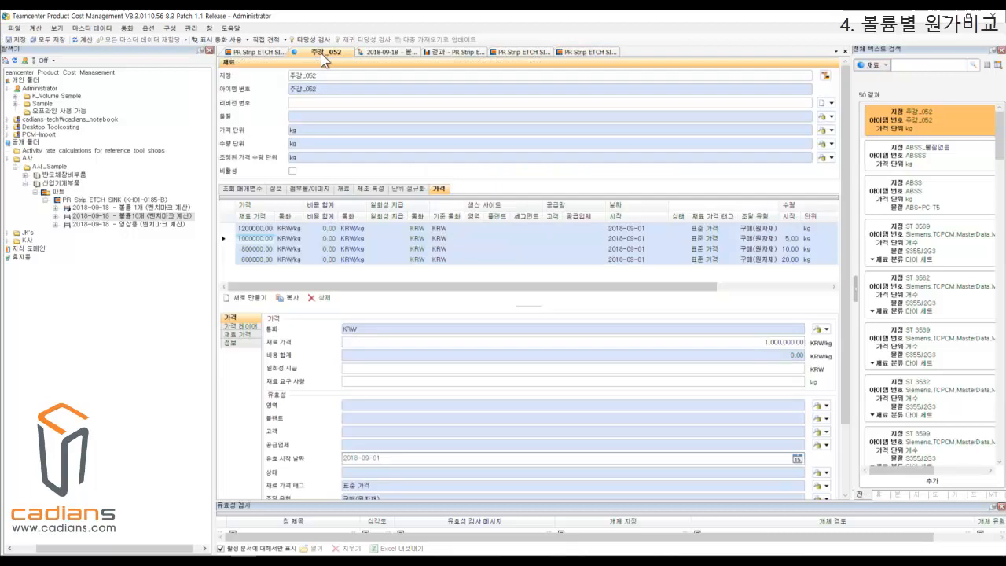
drag(584, 282, 634, 287)
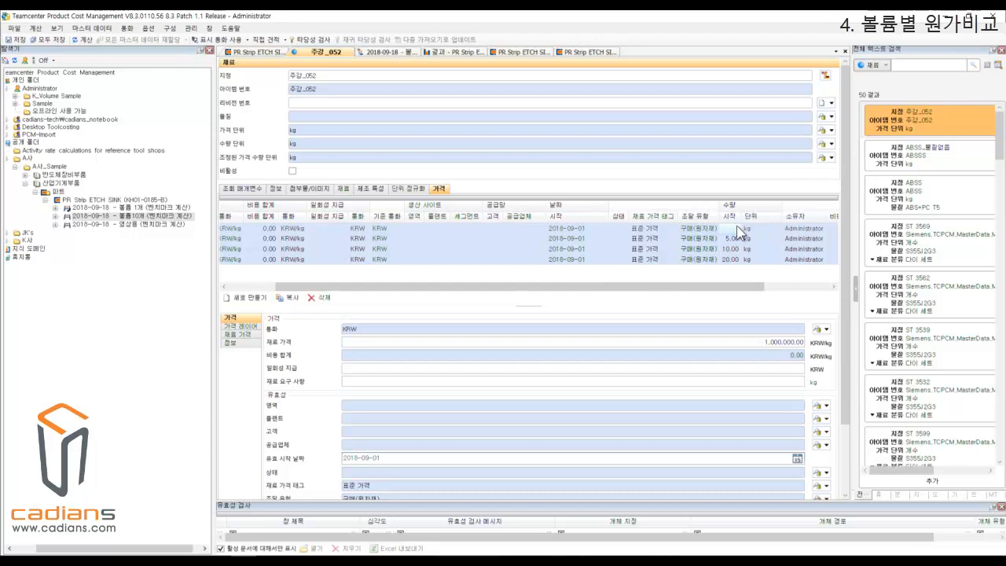
click(737, 250)
drag(603, 285, 542, 289)
click(244, 250)
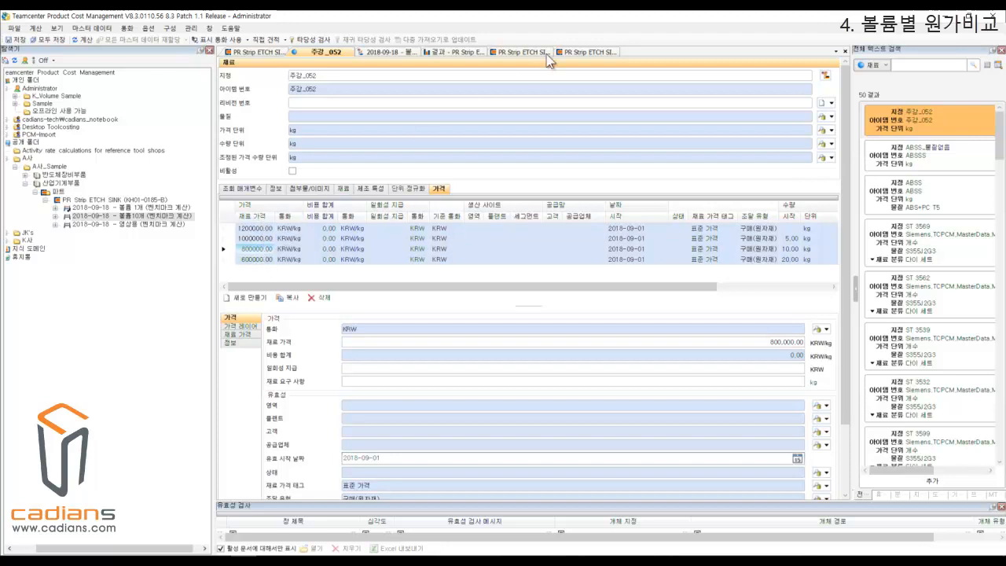
Compare the material costs of the 볼륨10개 and 볼륨 1개 calculations, checking the price applied to 주강_052.
click(571, 54)
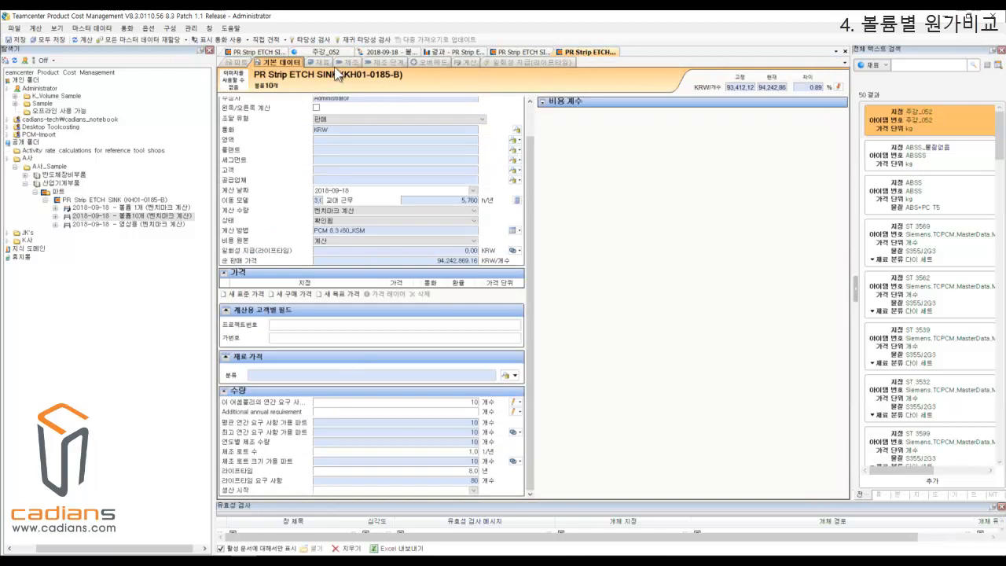
click(322, 62)
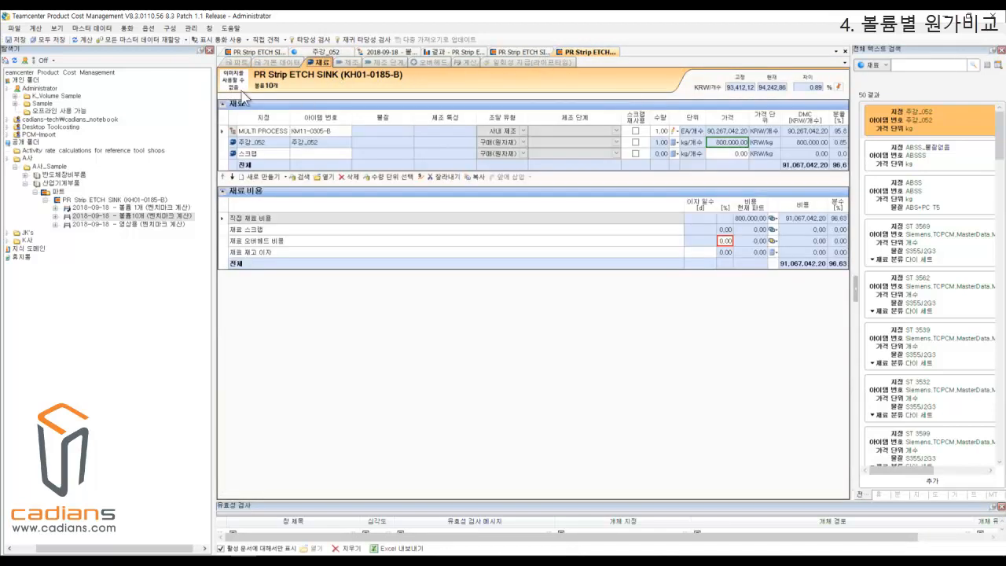
click(533, 53)
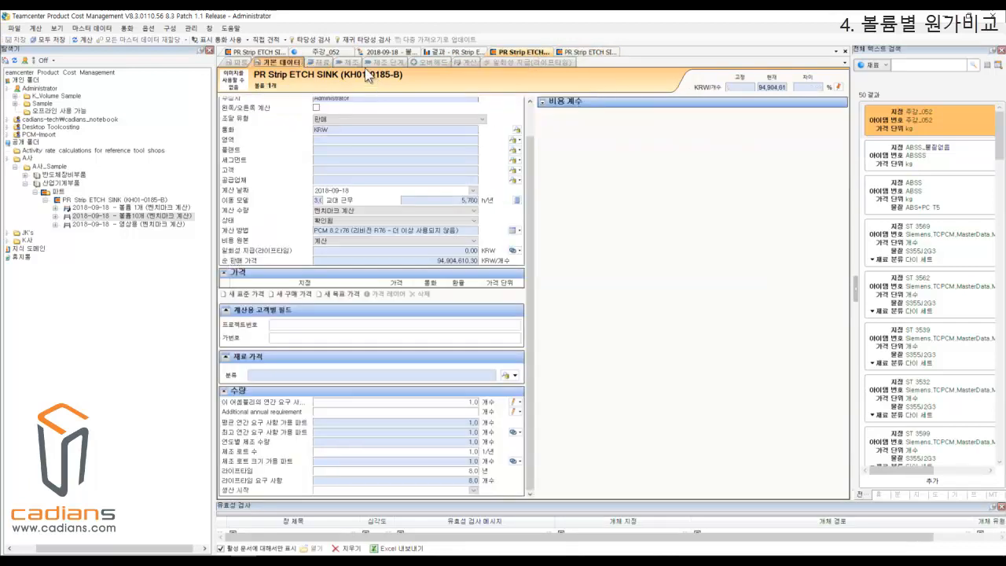
click(320, 62)
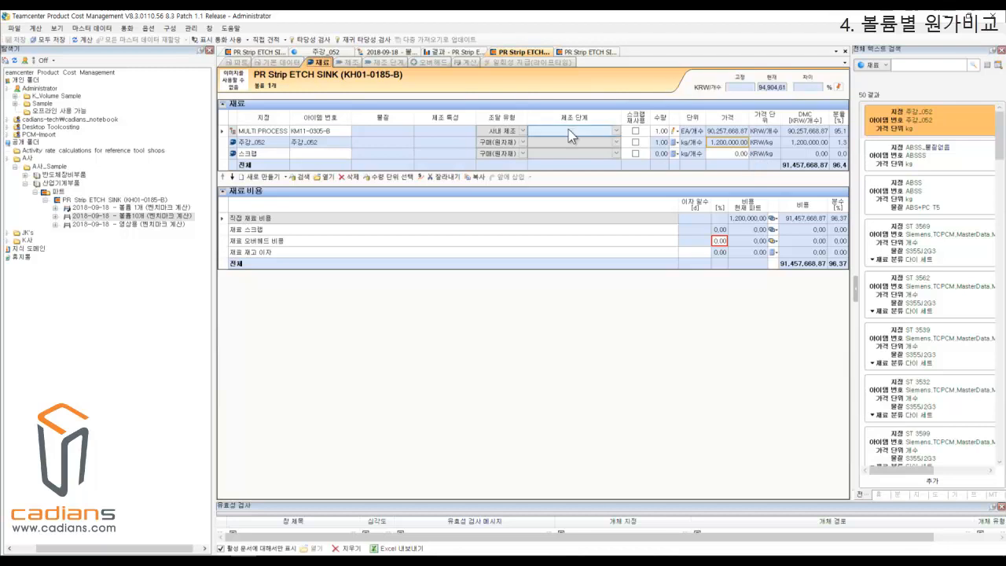
Compare the 최종조립 manufacturing step of the 볼륨 1개 and 볼륨10개 calculations, examining machine, setup and direct labor costs.
click(286, 63)
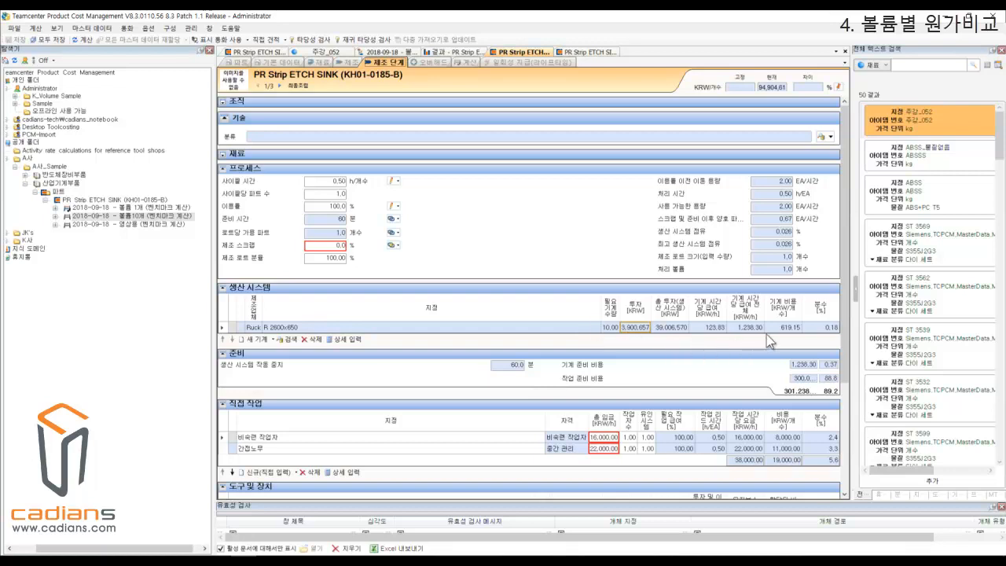
click(791, 327)
scroll(774, 346, down, 3)
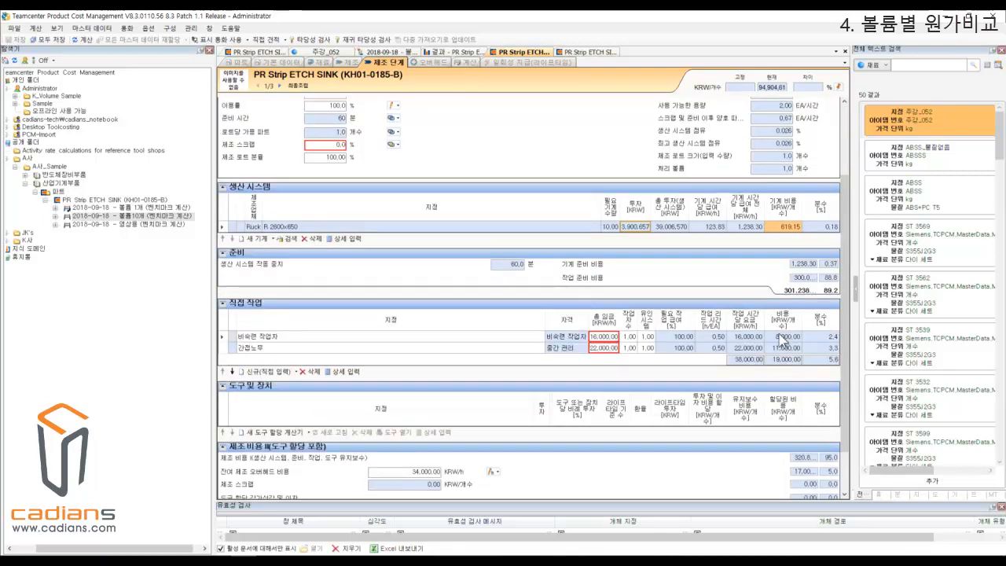
scroll(766, 357, up, 3)
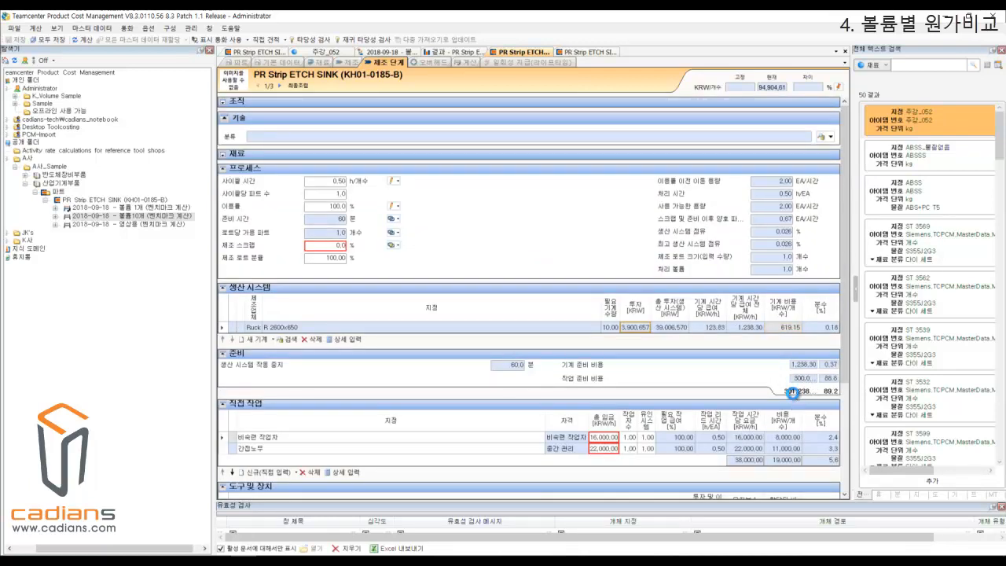
click(593, 53)
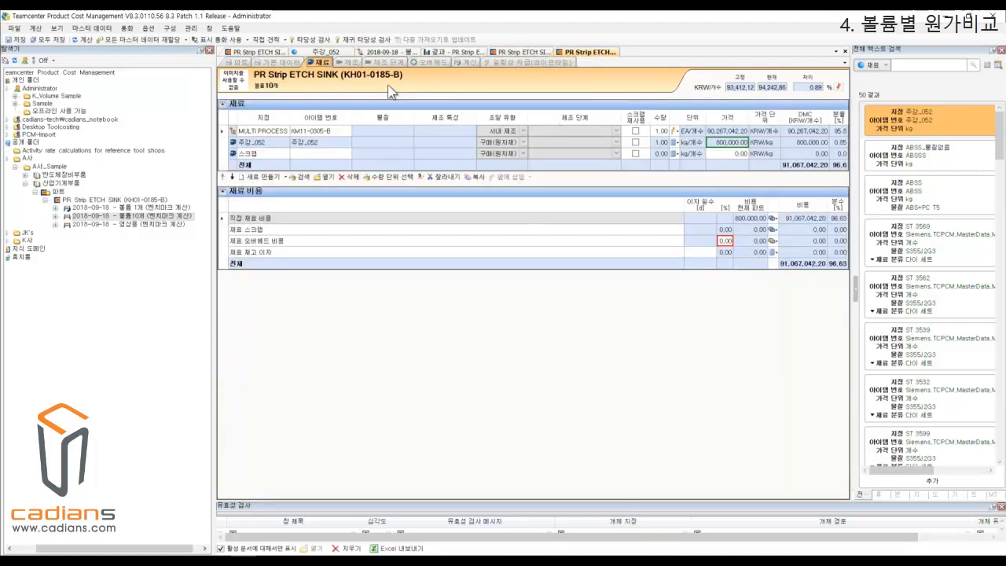
click(397, 62)
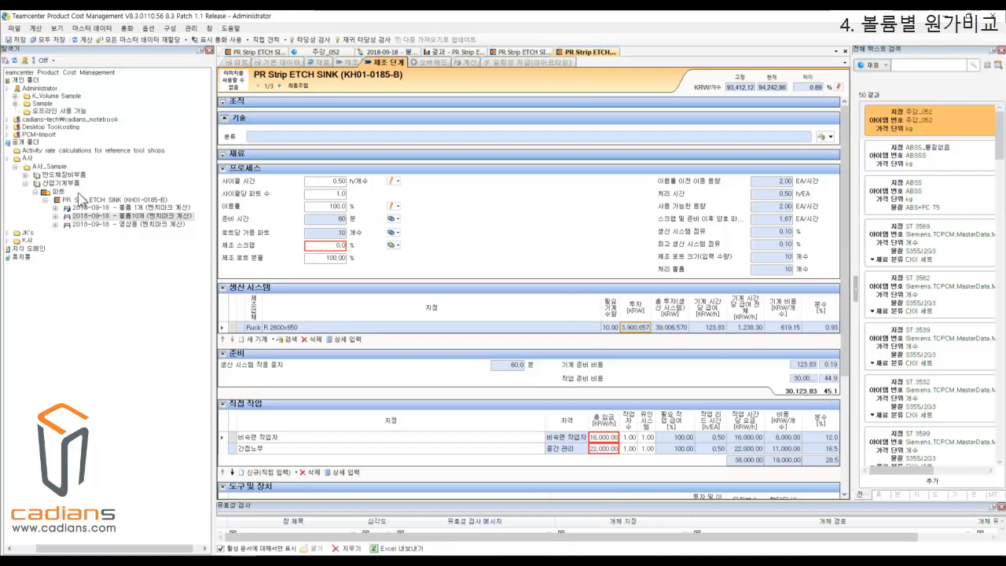
Generate a 비교 계산 보고서 for the 볼륨 1개 and 볼륨10개 calculations together.
click(181, 211)
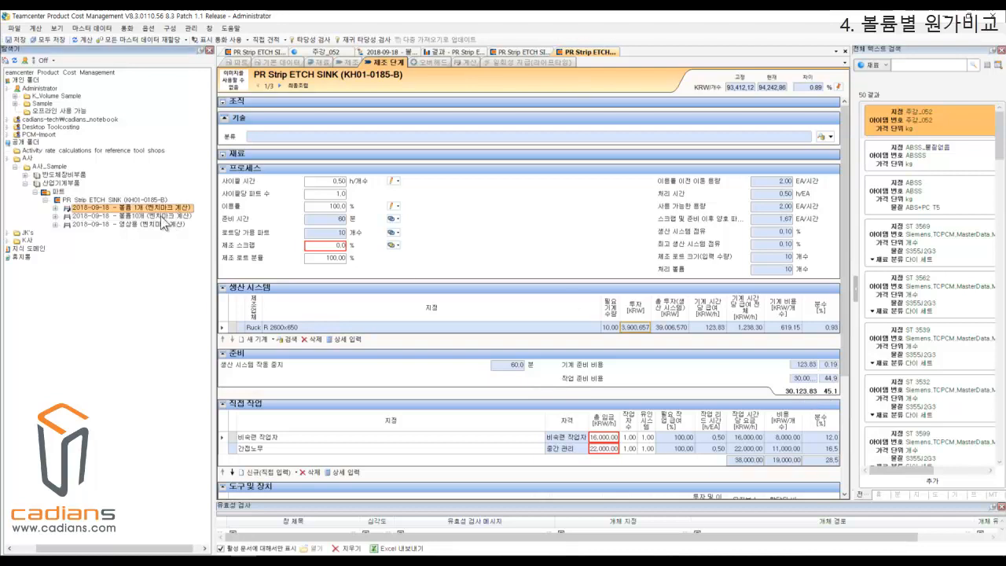
ctrl+click(161, 216)
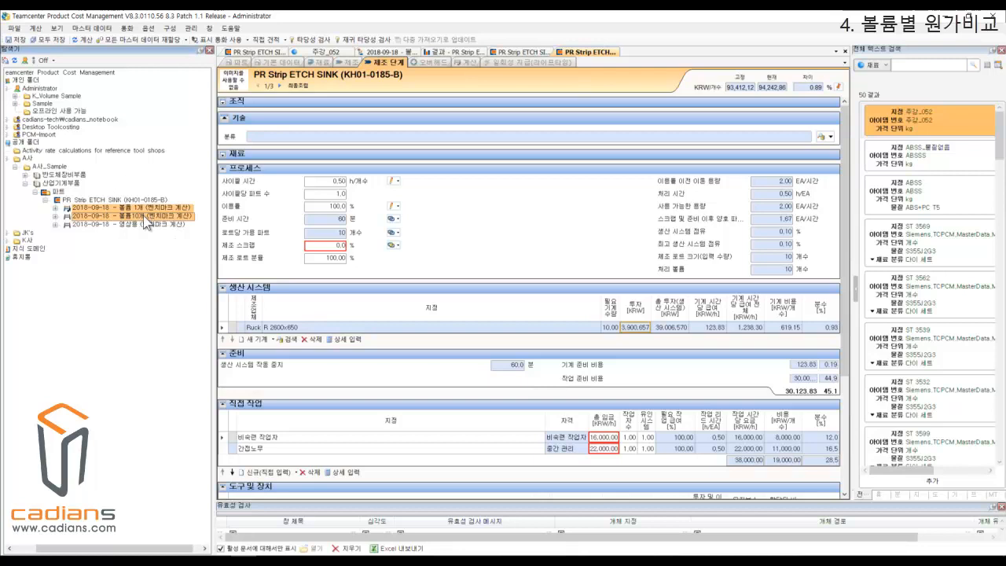
right_click(120, 218)
mouse_move(173, 237)
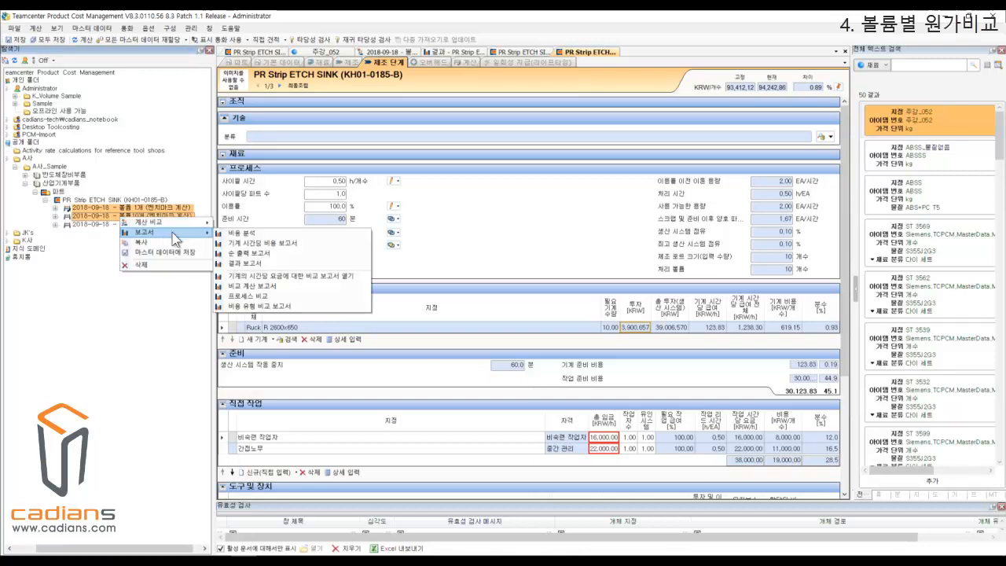
click(277, 288)
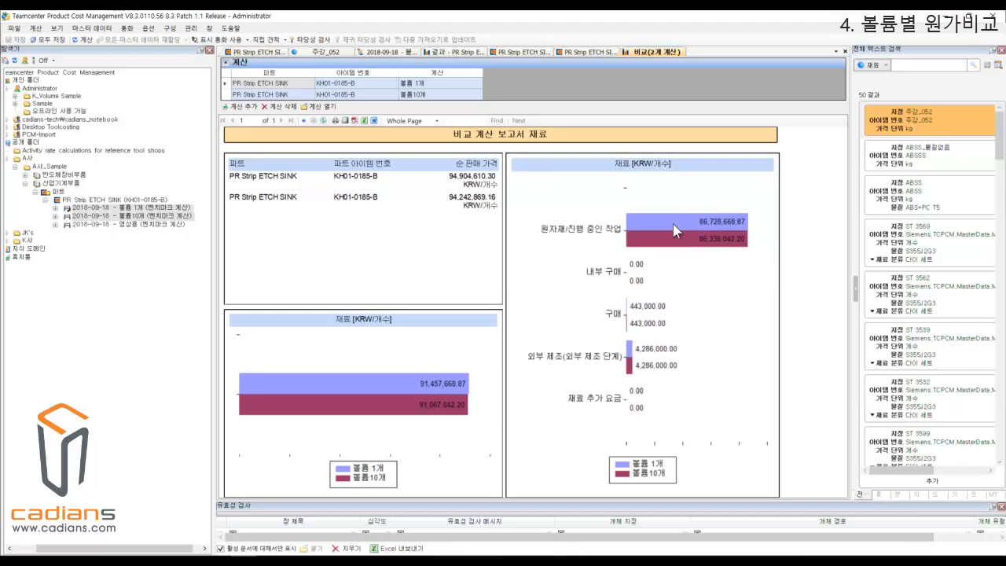
Return from the material breakdown to the overall comparison chart and drill down into the 제조 costs.
right_click(746, 264)
click(777, 282)
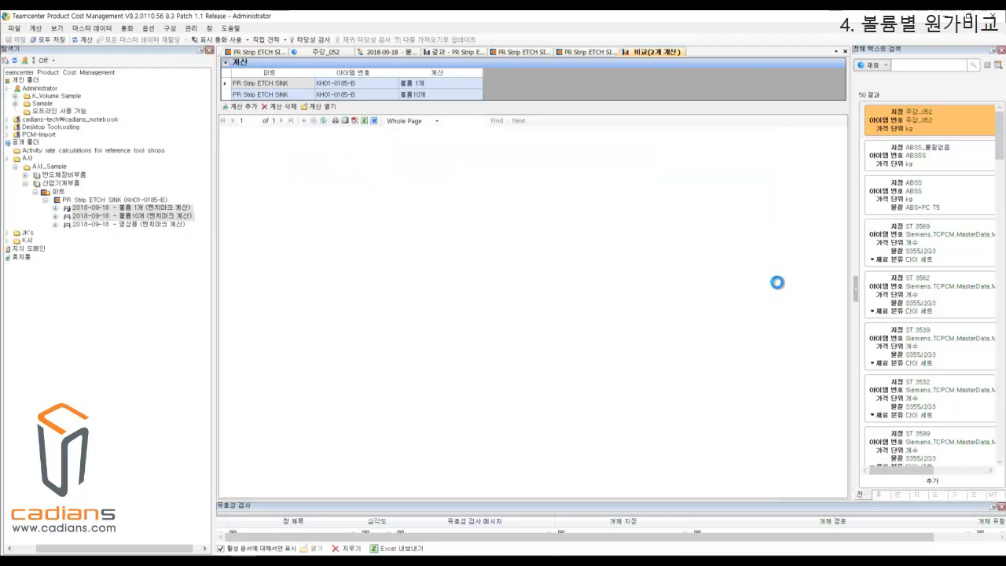
click(624, 249)
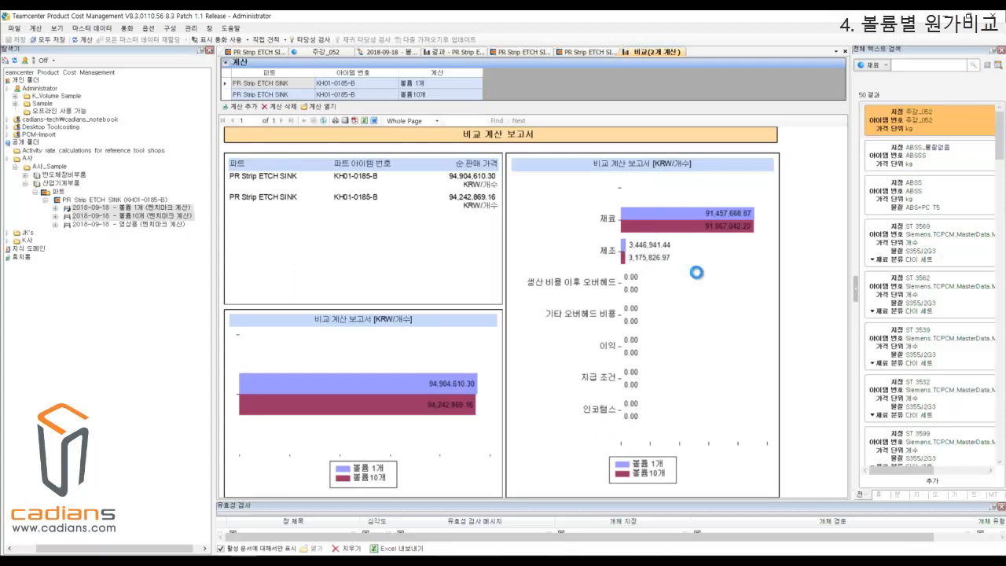